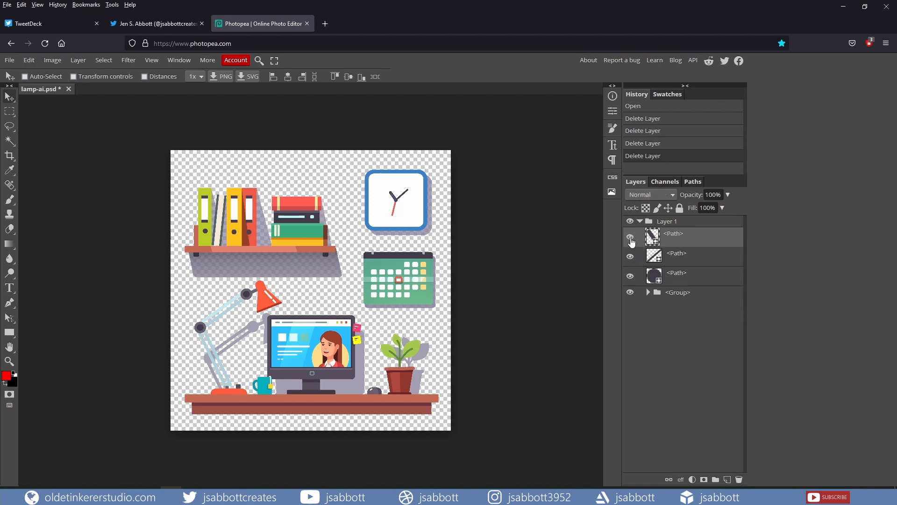
Delete the clock-hand paths, and hide the first five layers inside the remaining group.
key("Delete")
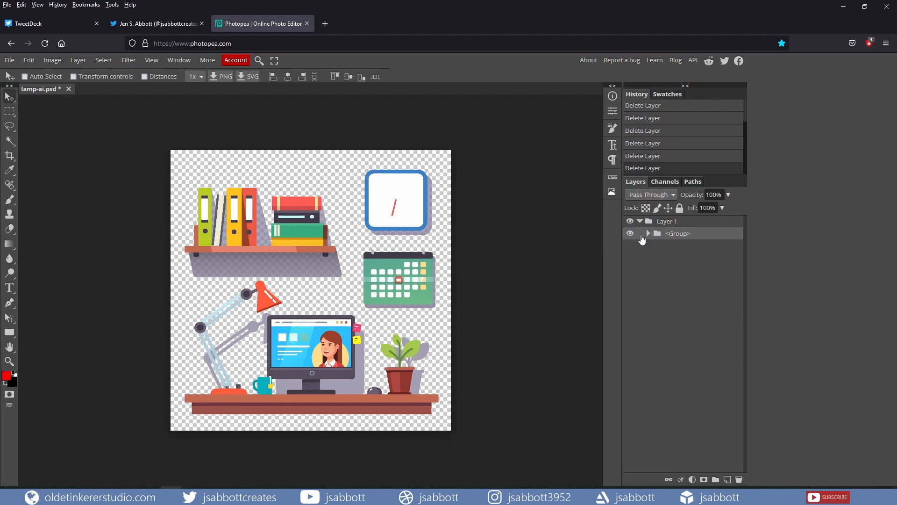
left_click(648, 234)
left_click(630, 249)
left_click(630, 265)
left_click(631, 277)
left_click(630, 292)
left_click(630, 313)
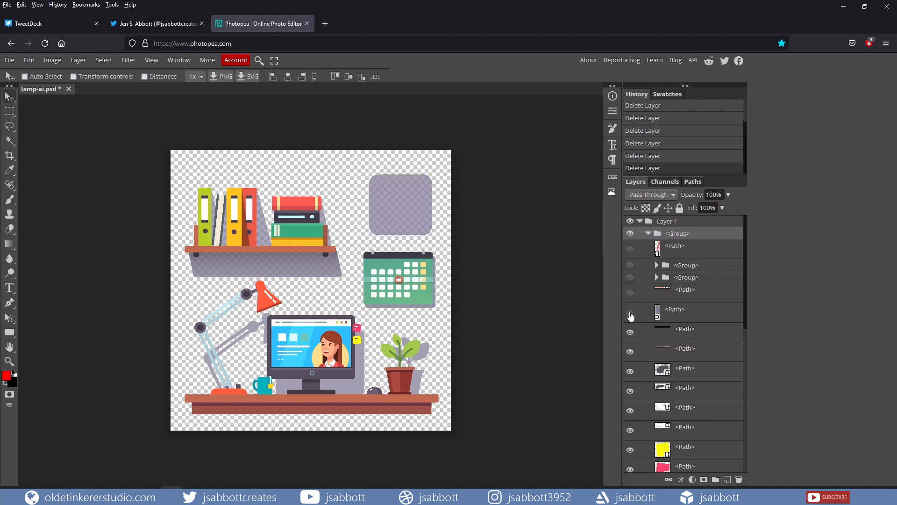
Hide the next eight paths down to the pink sticky note, and delete the whole range of hidden layers.
left_click(630, 332)
left_click(630, 351)
left_click(630, 371)
left_click(630, 391)
left_click(630, 410)
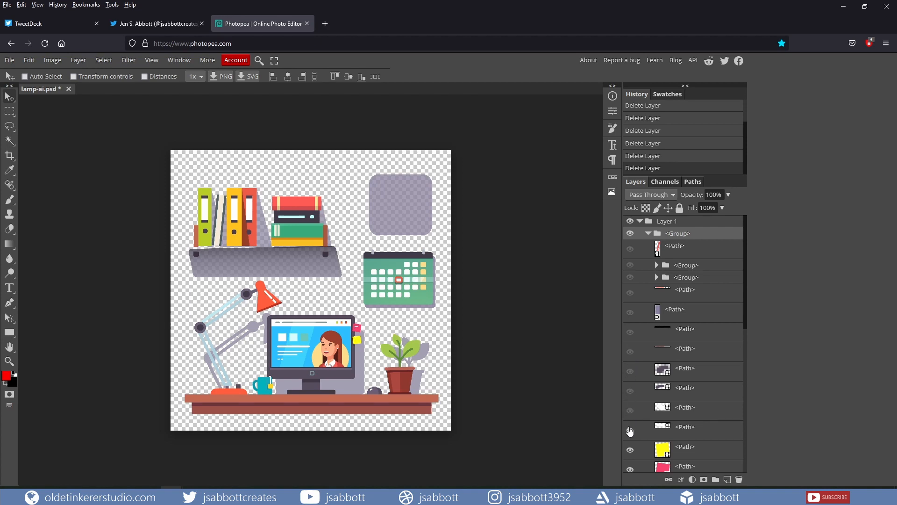
left_click(630, 430)
left_click(630, 450)
left_click(630, 469)
left_click(684, 467)
left_click(685, 248, "shift")
key("Delete")
Hide and delete the layers that make up the teal mug.
left_click(630, 245)
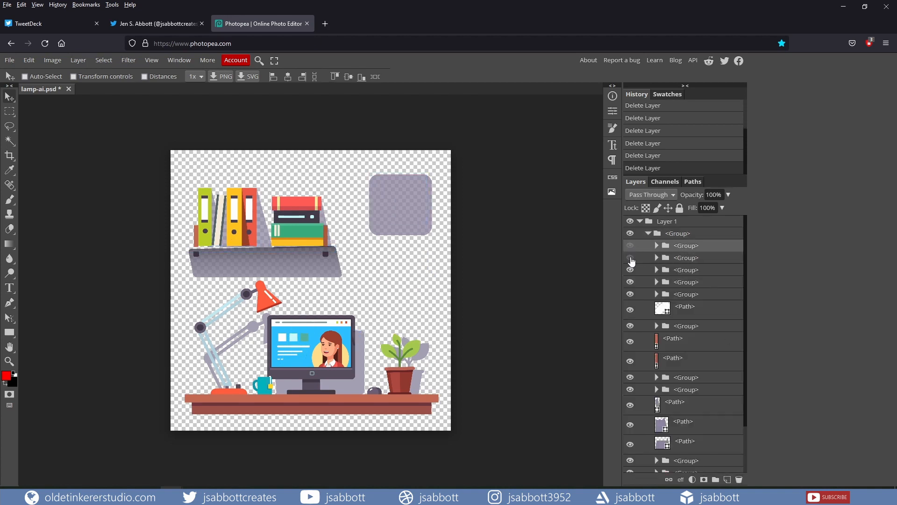
left_click(630, 257)
left_click(630, 310)
left_click(684, 310, "ctrl")
left_click(739, 479)
Expand the fourth nested group and delete its first two path layers, keeping the desktop path.
left_click(656, 282)
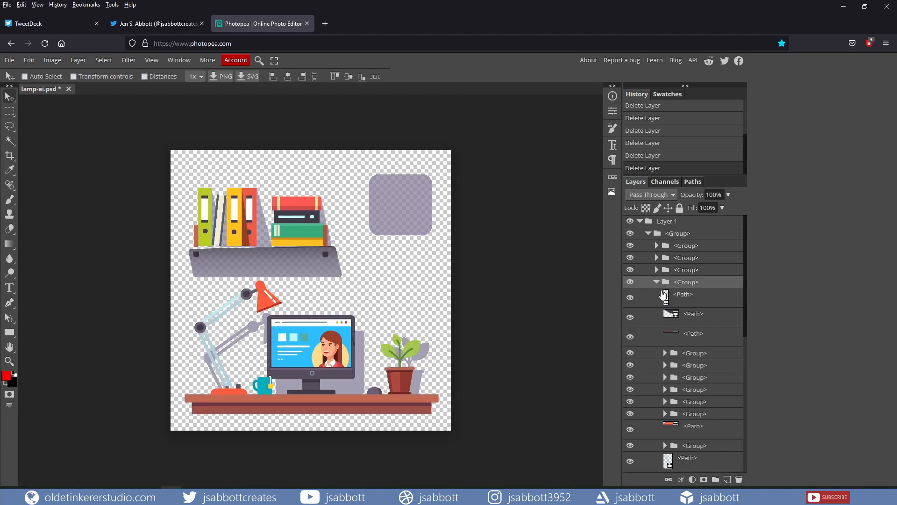
left_click(630, 297)
left_click(630, 317)
left_click(630, 336)
left_click(630, 337)
left_click(684, 297)
left_click(693, 316, "shift")
left_click(739, 480)
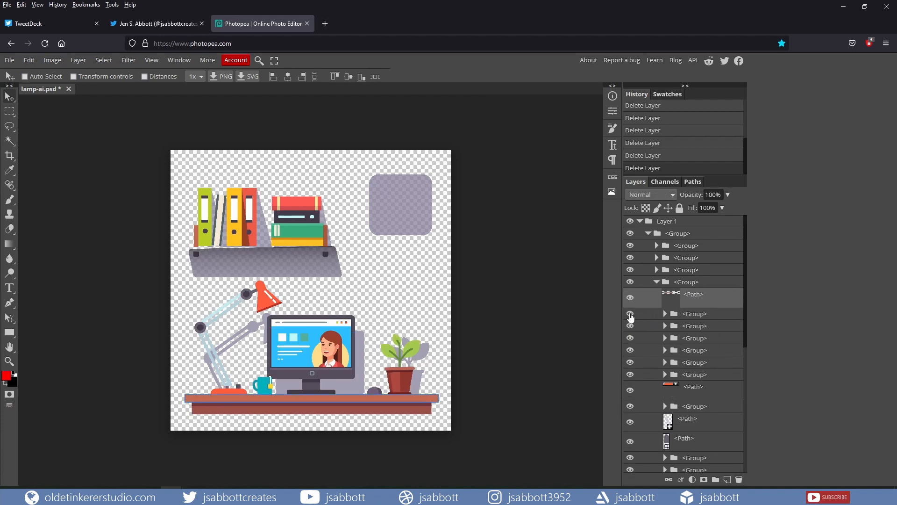
Hide and delete the first two subgroups directly beneath the desktop path.
left_click(630, 314)
left_click(630, 326)
left_click(630, 338)
left_click(630, 338)
left_click(695, 313)
left_click(695, 325, "shift")
left_click(739, 479)
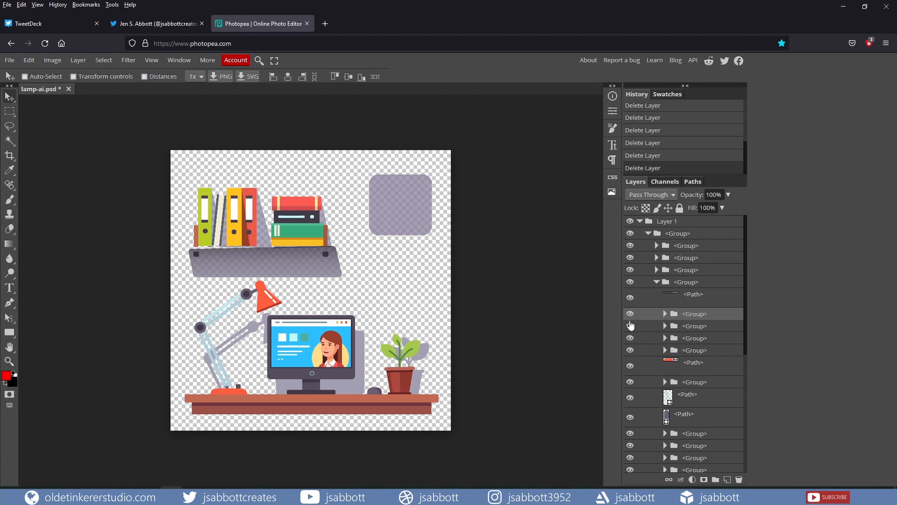
Toggle the subgroups' visibility to identify their contents, and hide the one containing the monitor.
left_click(631, 326)
left_click(630, 325)
left_click(630, 350)
left_click(630, 382)
left_click(630, 382)
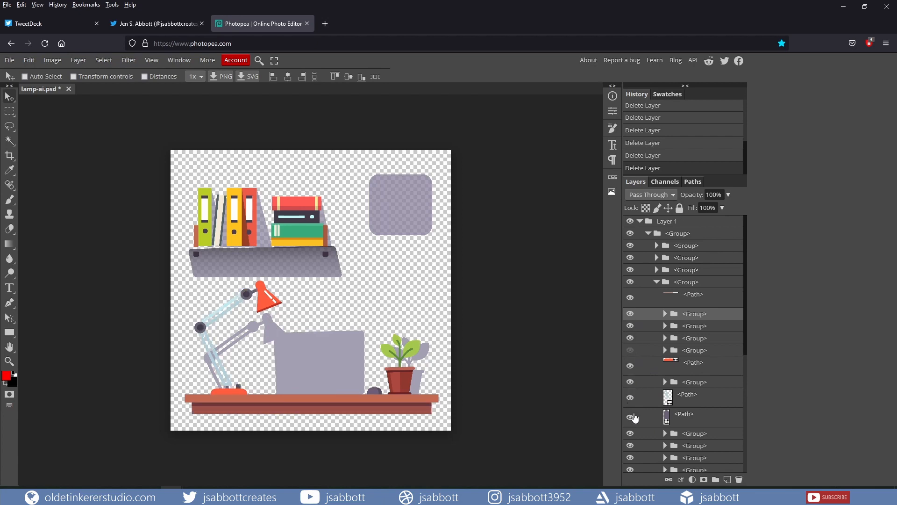
Hide and delete the four consecutive subgroups that include the potted plant and the computer mouse.
left_click(630, 433)
left_click(630, 445)
left_click(630, 457)
left_click(631, 470)
left_click(697, 470)
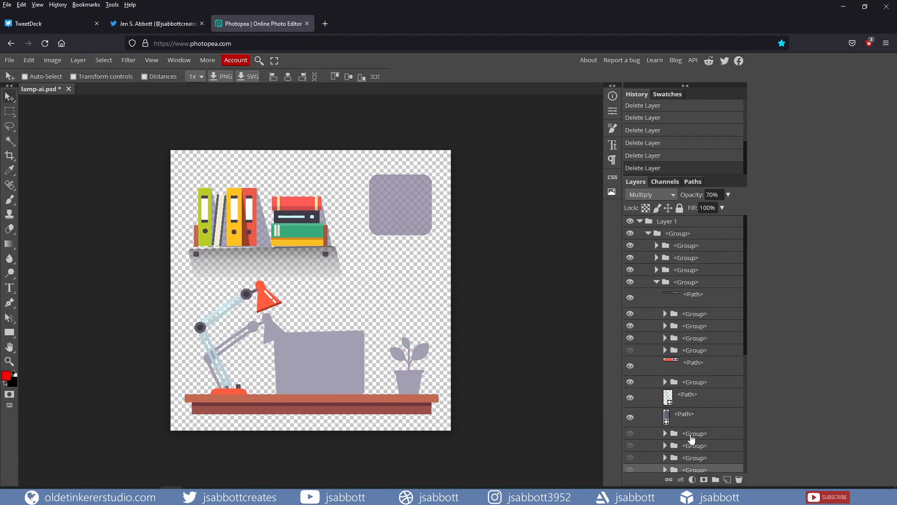
left_click(692, 435, "shift")
left_click(739, 479)
Hide and delete the remaining book and shadow layers at the end of the layer list.
left_click_drag(745, 365, 734, 458)
left_click_drag(631, 294, 630, 464)
left_click(696, 291)
left_click(696, 463, "shift")
left_click(739, 480)
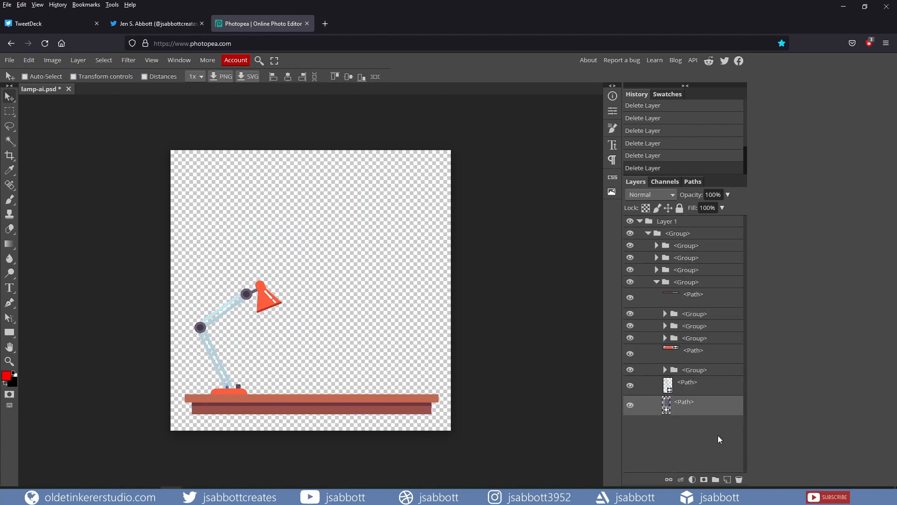
Hide the desktop path and the two lower desk paths inside the third subgroup.
left_click(630, 297)
left_click(630, 354)
left_click(630, 353)
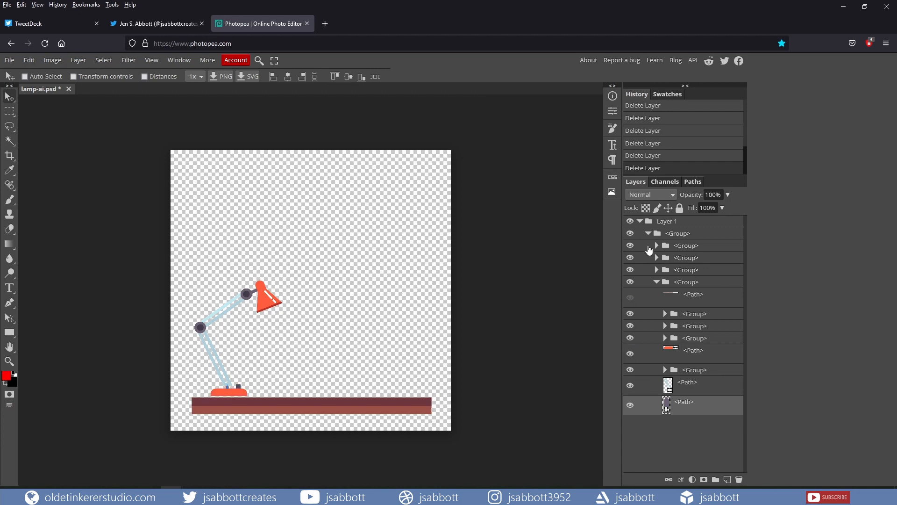
left_click(630, 338)
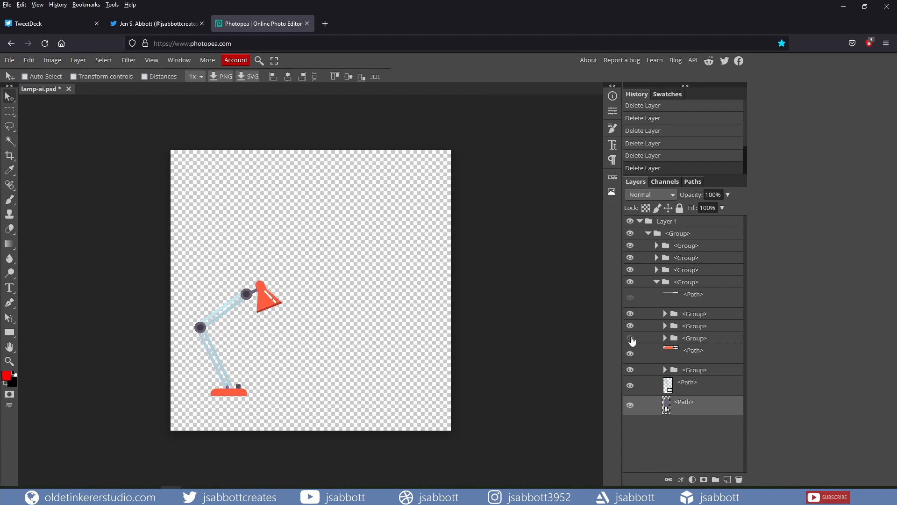
left_click(693, 296)
left_click(666, 338)
left_click(631, 341)
left_click(630, 351)
left_click(630, 372)
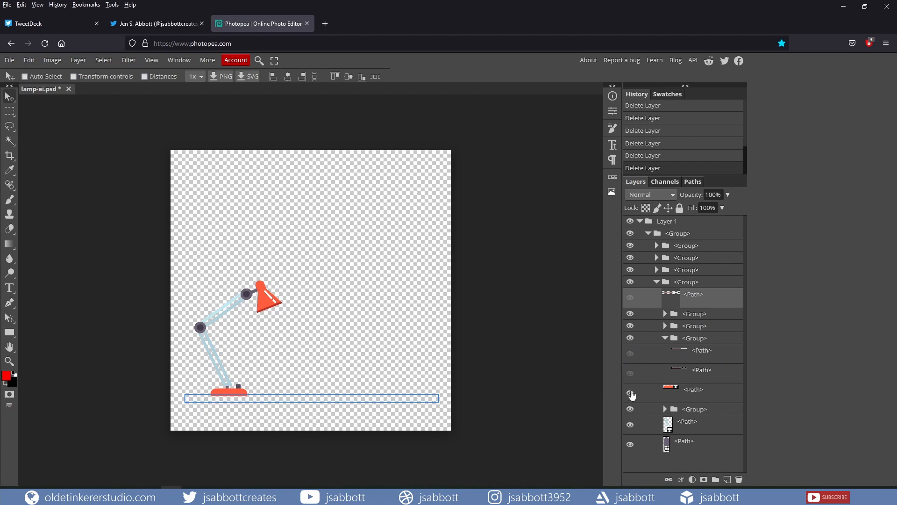
left_click(630, 393)
left_click(631, 393)
Group the three hidden desk paths and name the folder "desk".
left_click(694, 353, "ctrl")
left_click(694, 373, "ctrl")
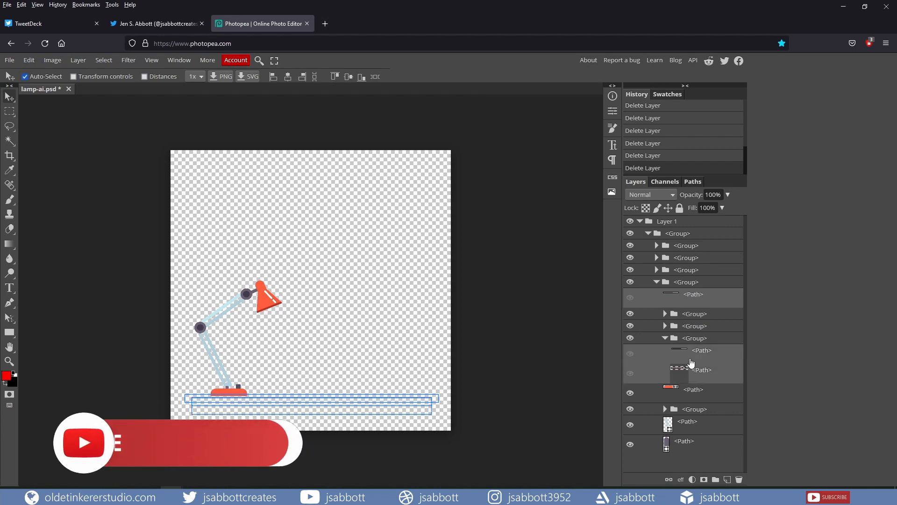
key("ctrl+g")
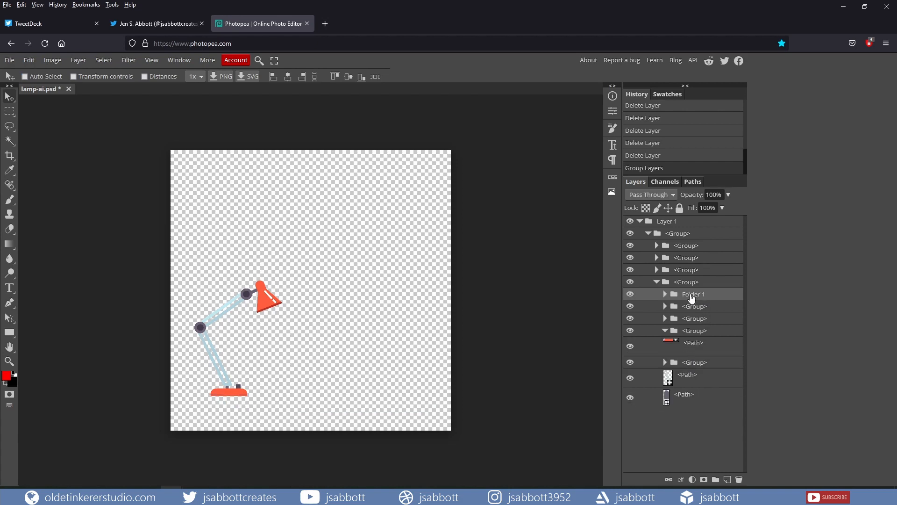
double_click(691, 296)
type("desk")
key("Return")
Expand the three upper groups and the last subgroup to expose the lamp's individual paths.
left_click(657, 245)
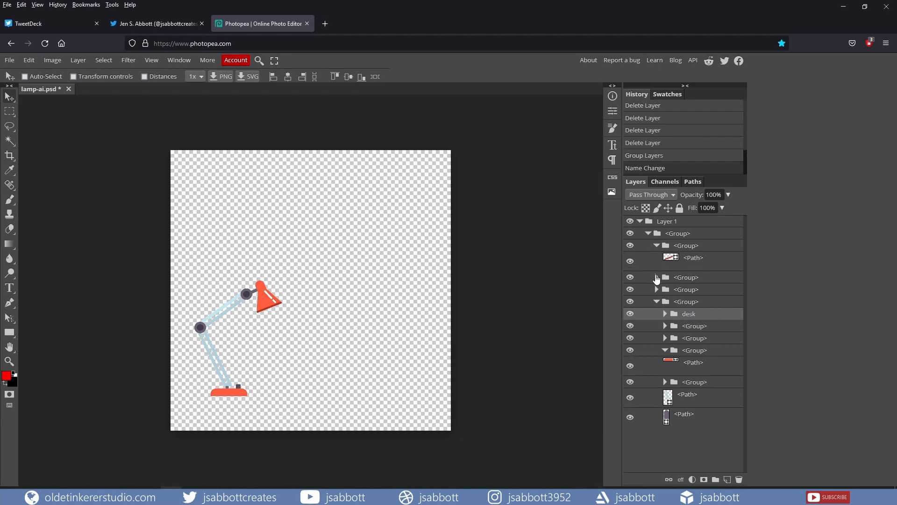
left_click(657, 277)
left_click(657, 309)
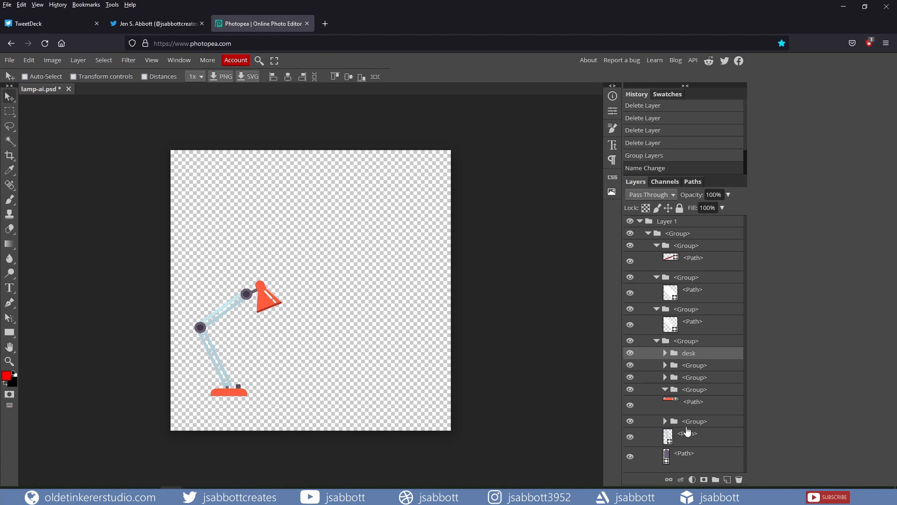
left_click(665, 422)
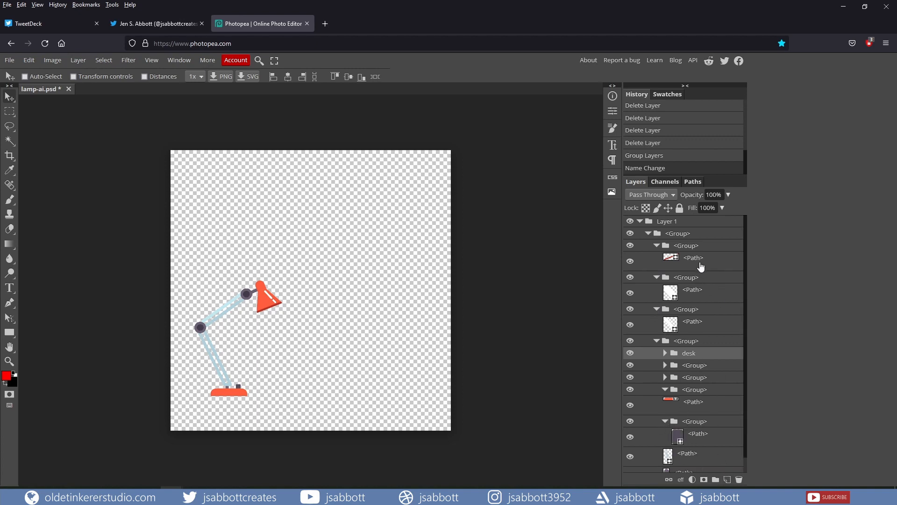
Toggle the visibility of the lamp groups and paths to examine which lamp part each one holds.
left_click(631, 245)
left_click(630, 245)
left_click(630, 309)
left_click(631, 309)
left_click(630, 389)
left_click(630, 405)
left_click(630, 405)
scroll(691, 415, "down", 1)
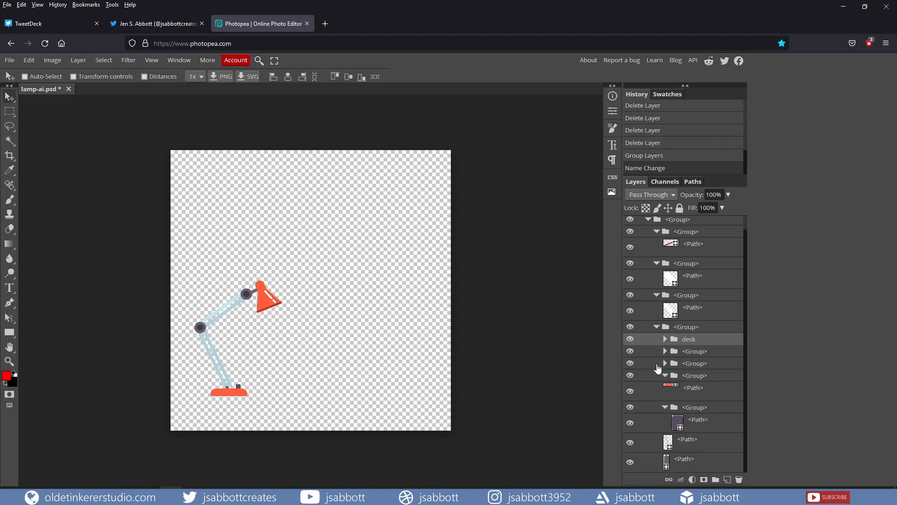
left_click(631, 354)
left_click(631, 354)
left_click(630, 364)
left_click(630, 363)
Hide the three lampshade detail paths, the shade group and the round orange path inside it.
left_click(630, 247)
left_click(630, 278)
left_click(631, 310)
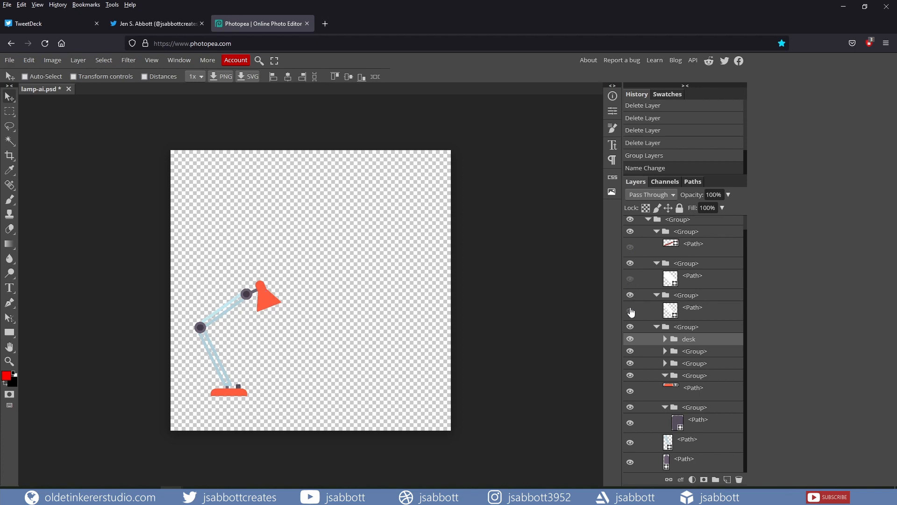
left_click(630, 352)
left_click(665, 351)
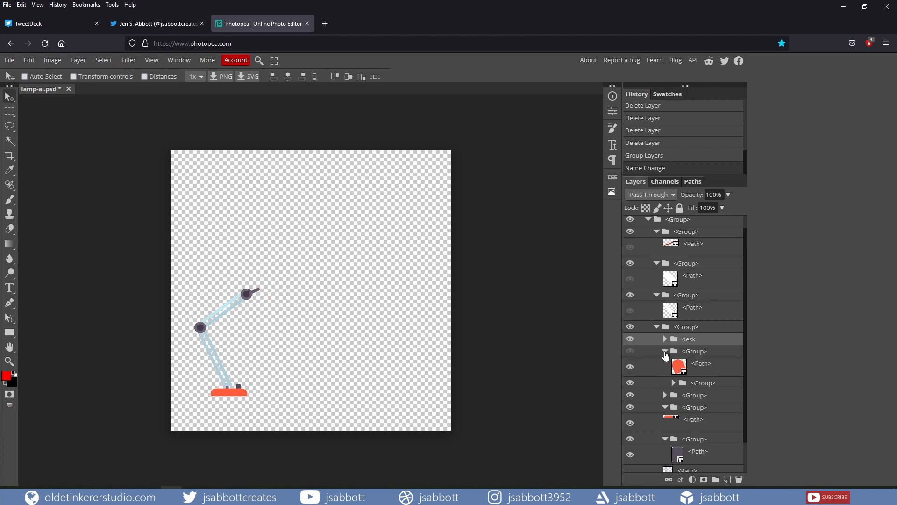
left_click(630, 366)
Group the four selected lampshade paths into a folder named "shade" and move the desk folder directly beneath it.
left_click(704, 369)
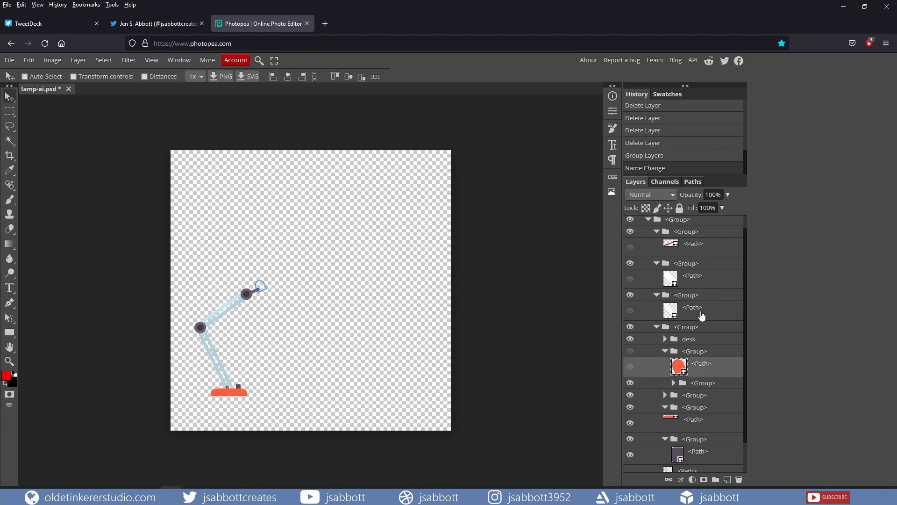
left_click(702, 307, "ctrl")
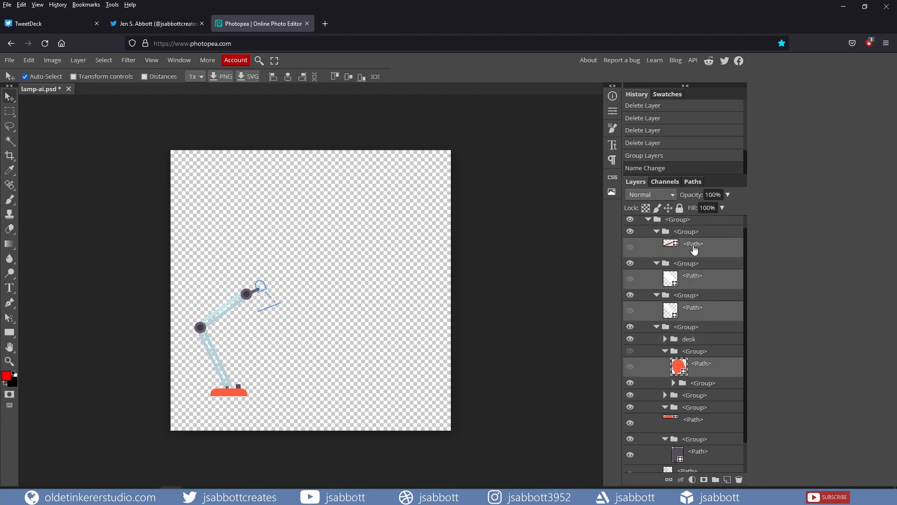
key("ctrl+g")
double_click(693, 257)
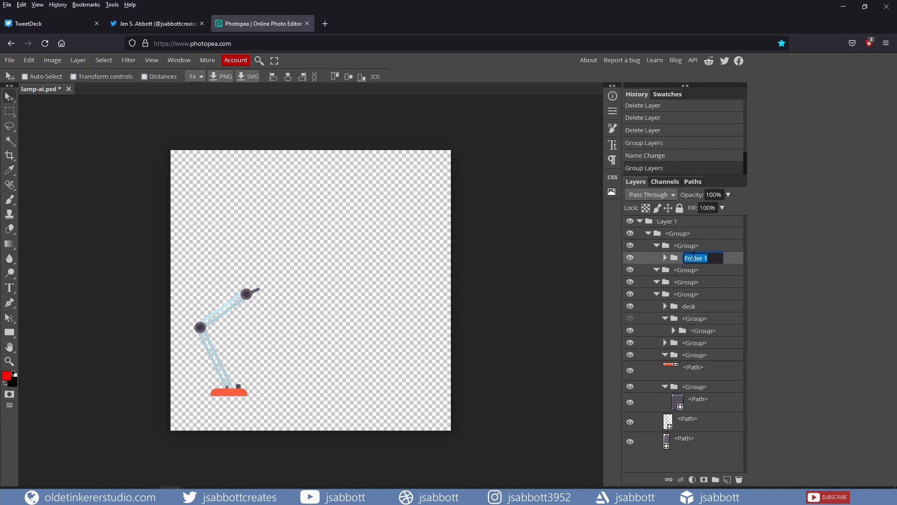
type("shade")
key("Return")
left_click_drag(688, 306, 691, 266)
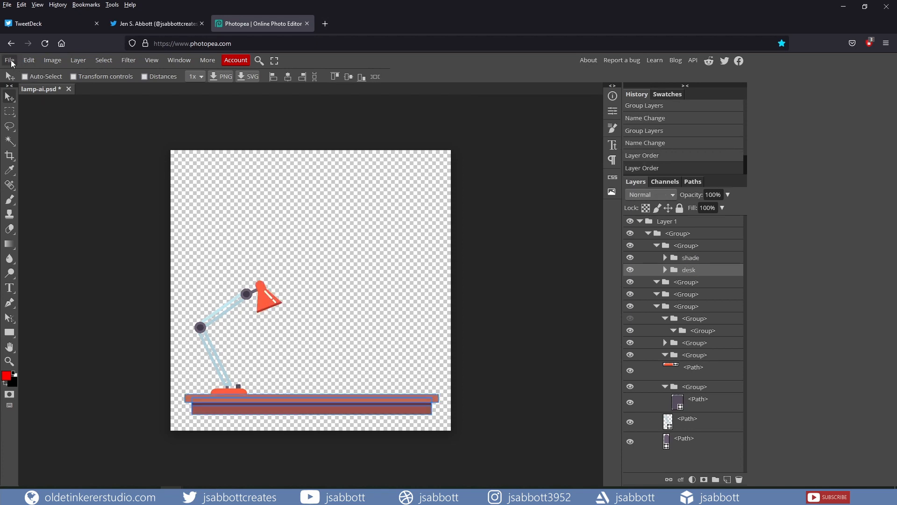
Examine the file formats available for exporting the document, including the additional ones.
left_click(9, 60)
mouse_move(41, 203)
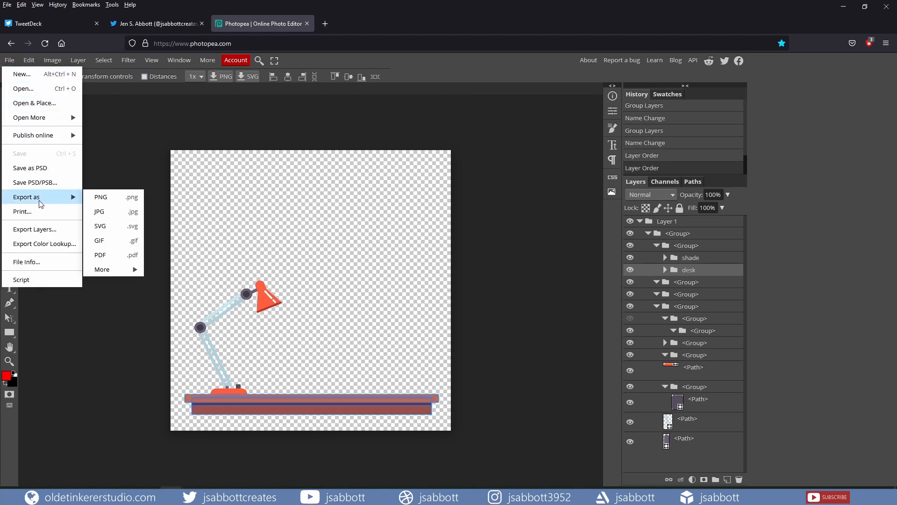
mouse_move(116, 272)
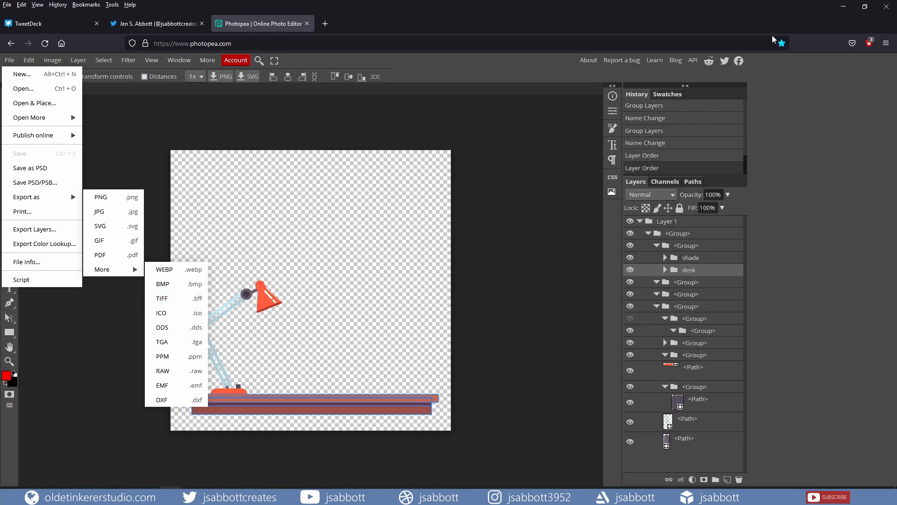
Switch to Tahoma2D and configure a new scene named "Lamp" at 1800 × 1800 px.
left_click(843, 7)
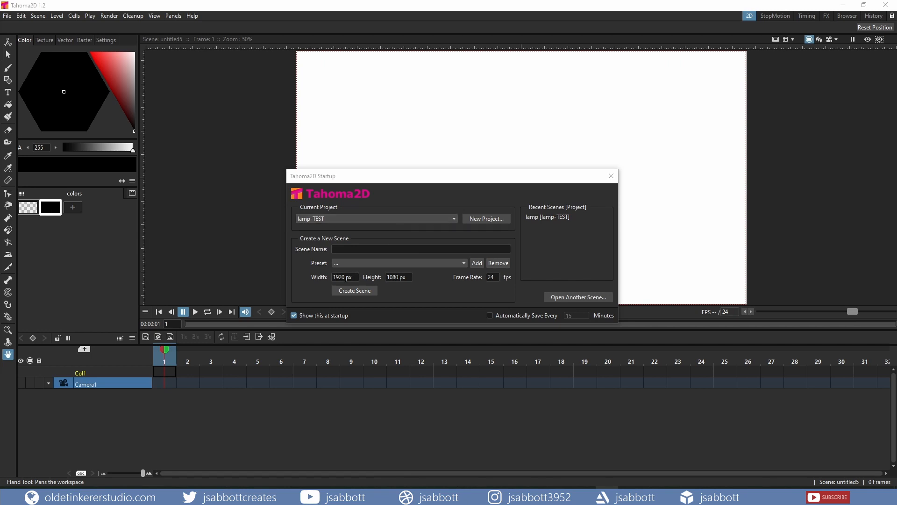
left_click_drag(333, 277, 346, 277)
type("1800")
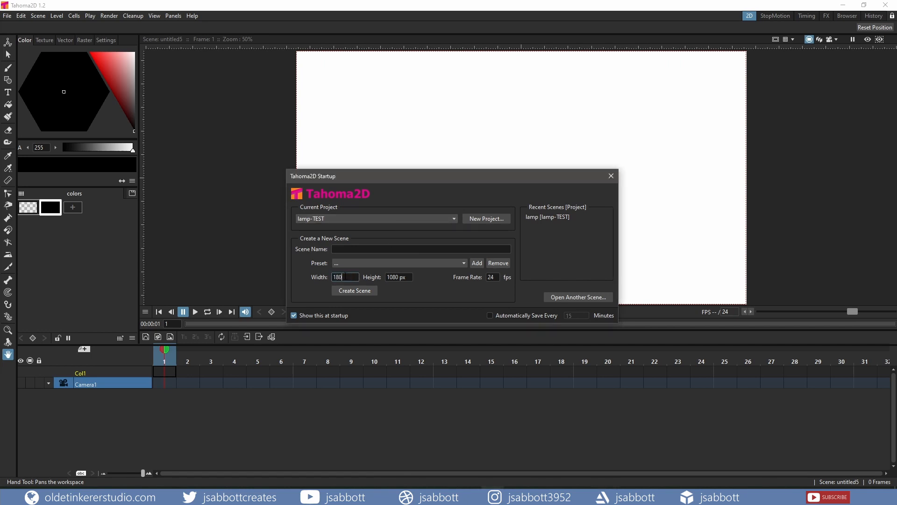
key("Tab")
type("1800")
key("Tab")
left_click(374, 249)
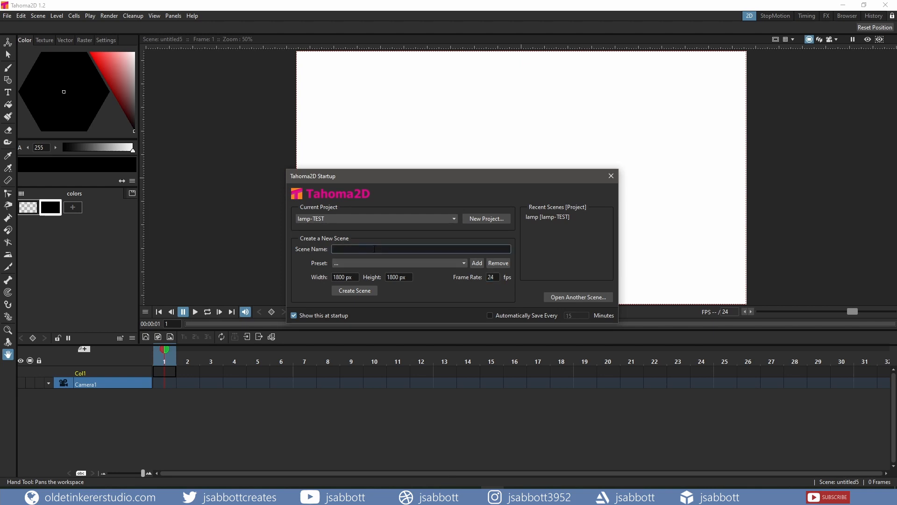
type("Lamp")
Create a new project named "Lamp" in the Lamp Rig folder and create the configured scene.
left_click(477, 218)
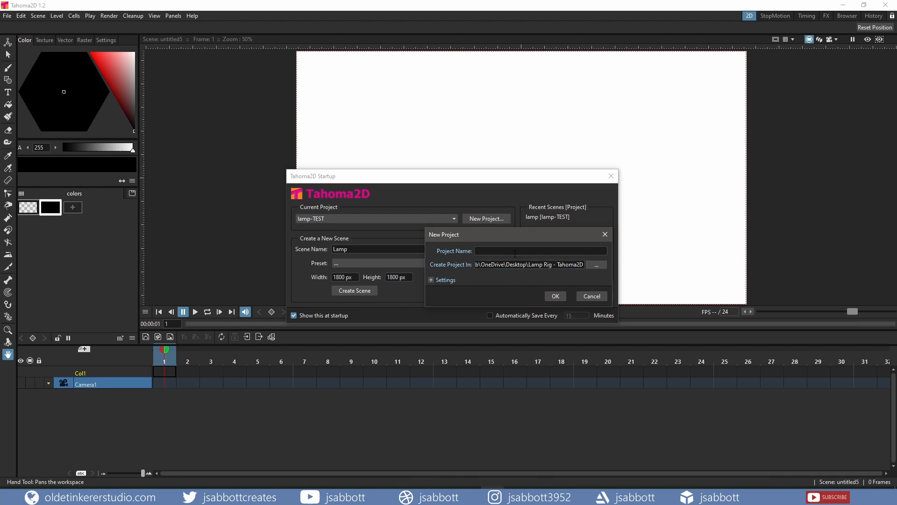
left_click(514, 251)
type("Lamp")
left_click(556, 295)
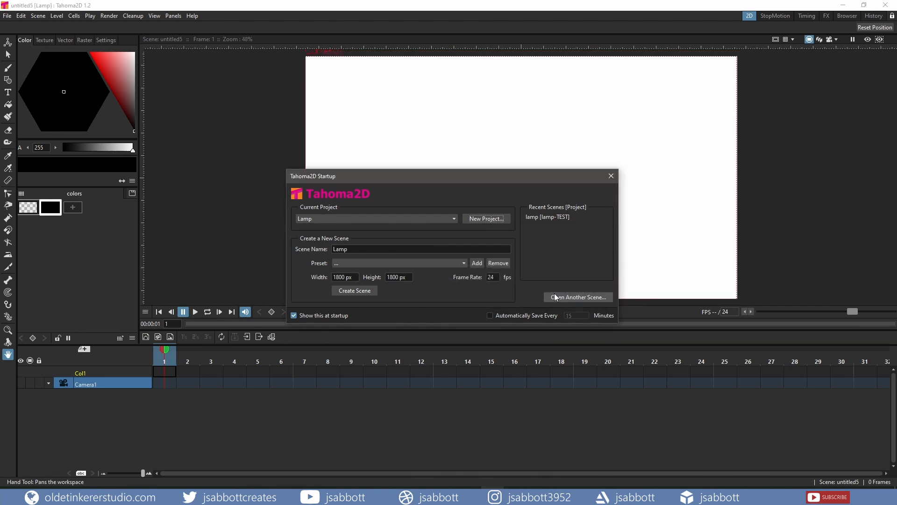
left_click(612, 177)
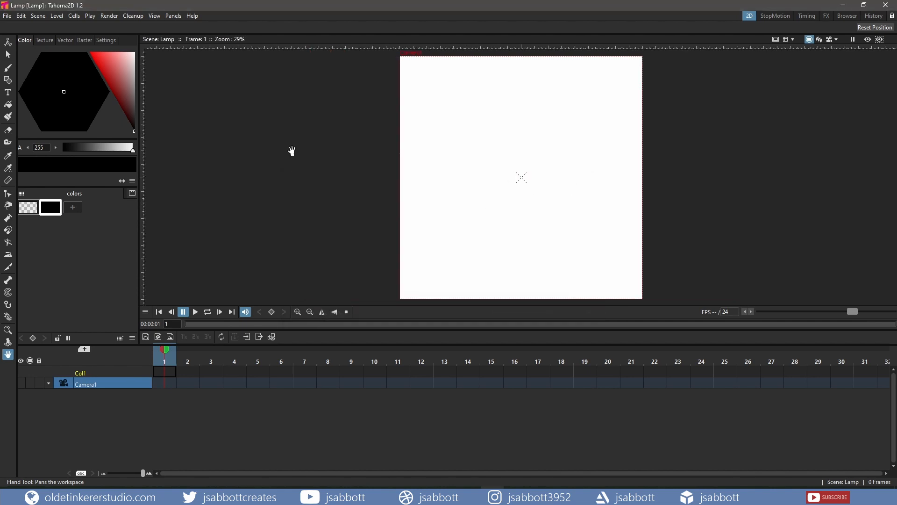
Draw a rectangle around the entire camera frame with the Geometry tool.
key("g")
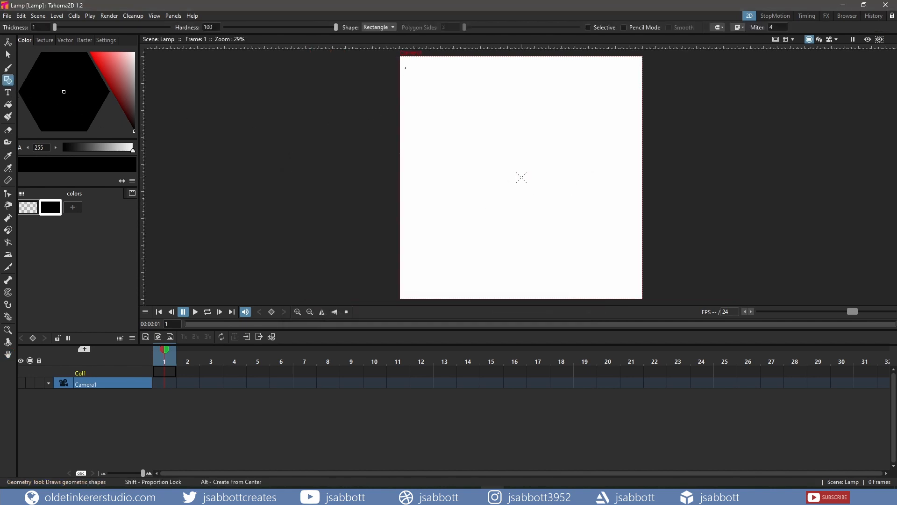
left_click_drag(399, 56, 644, 300)
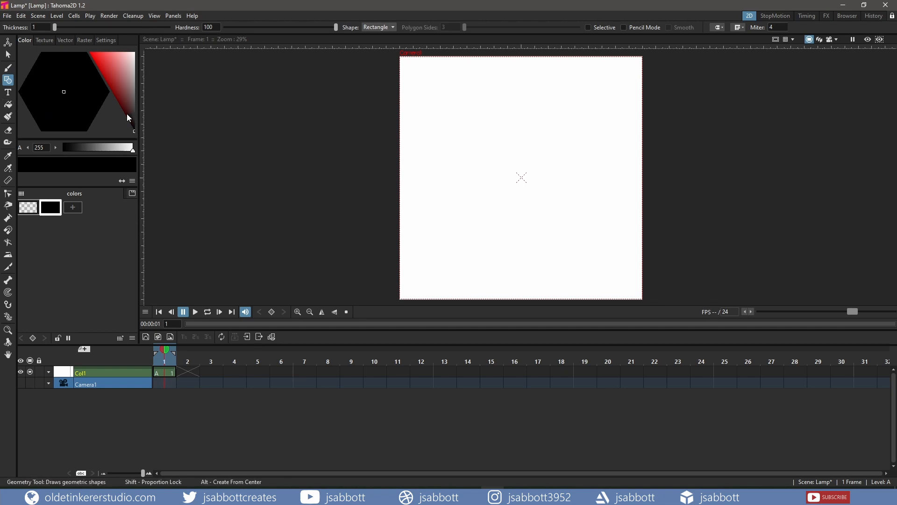
Set the current style colour to a muted light green and fill the rectangle covering the camera frame with it.
left_click_drag(126, 104, 123, 73)
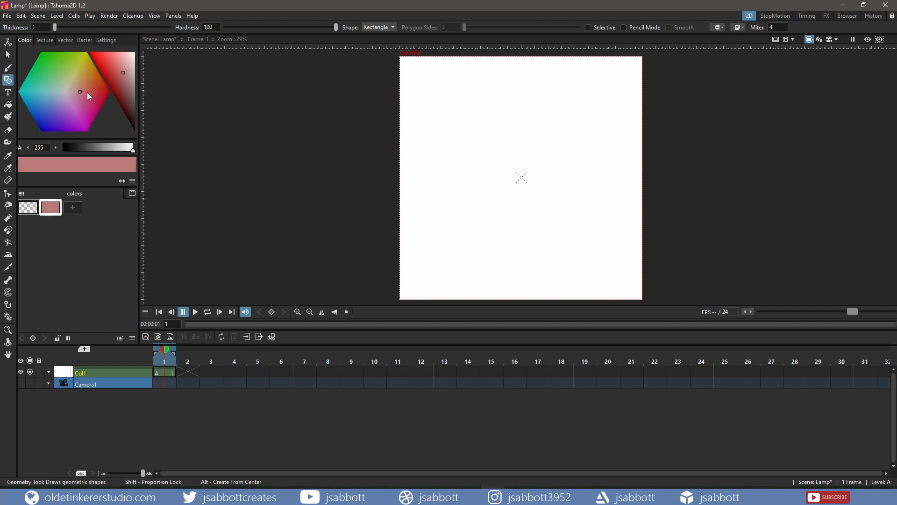
left_click_drag(80, 90, 38, 73)
left_click_drag(110, 72, 119, 63)
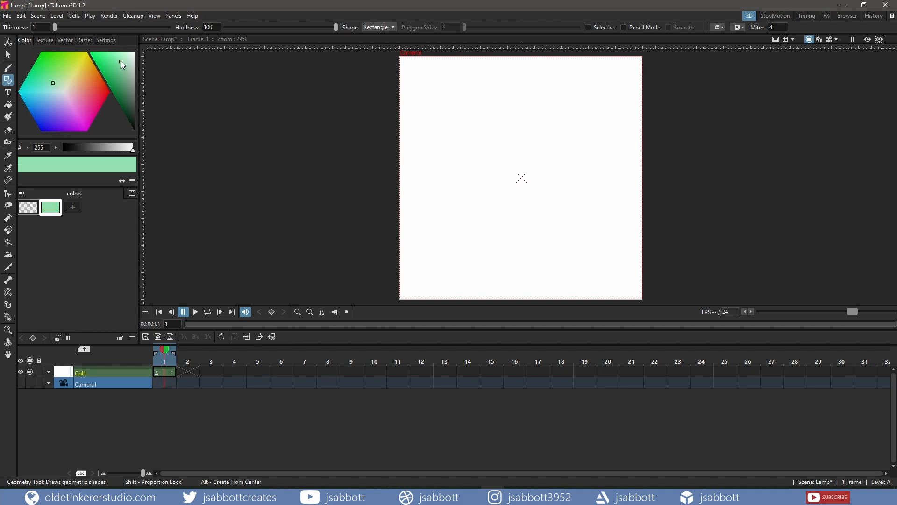
left_click_drag(119, 60, 123, 71)
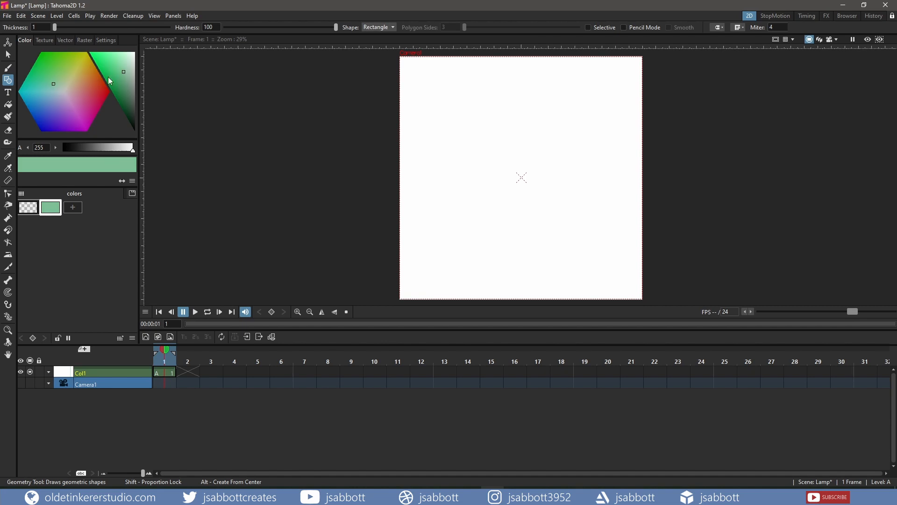
left_click(8, 105)
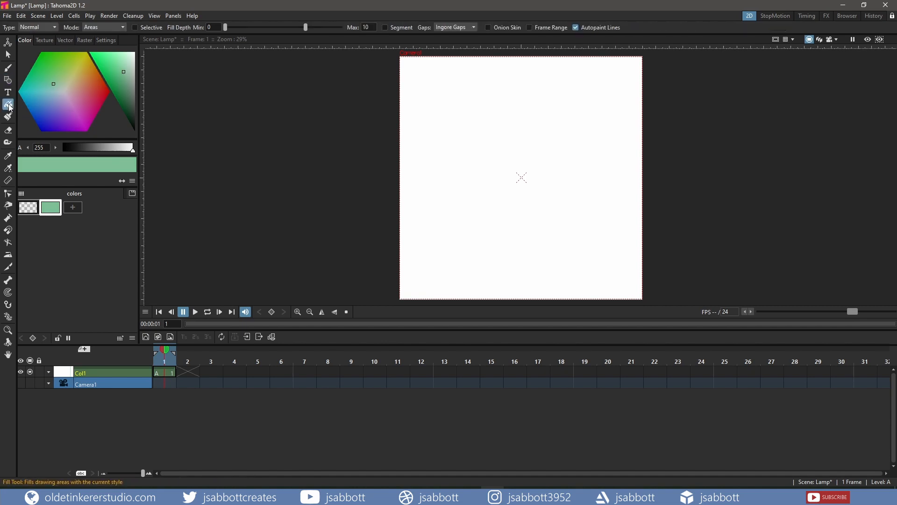
left_click(468, 162)
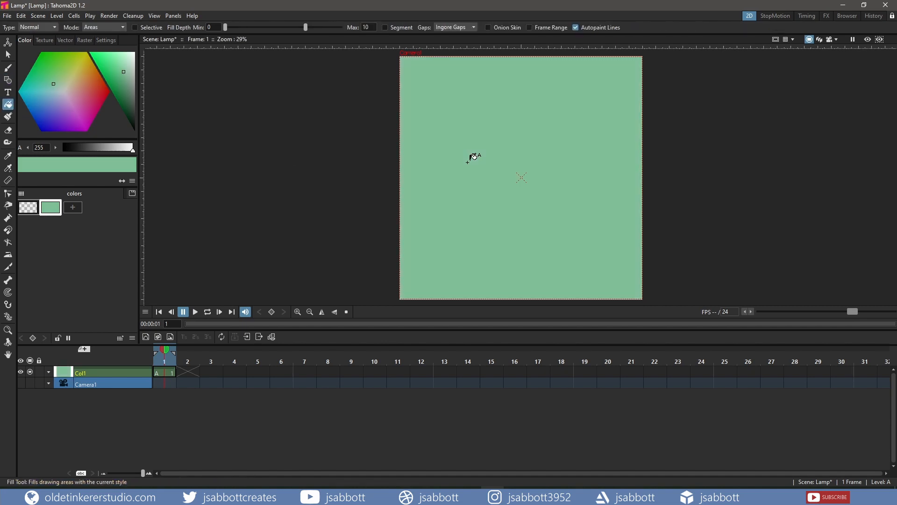
Extend the background drawing's exposure to frame 24 and rename its column "bg".
key("s")
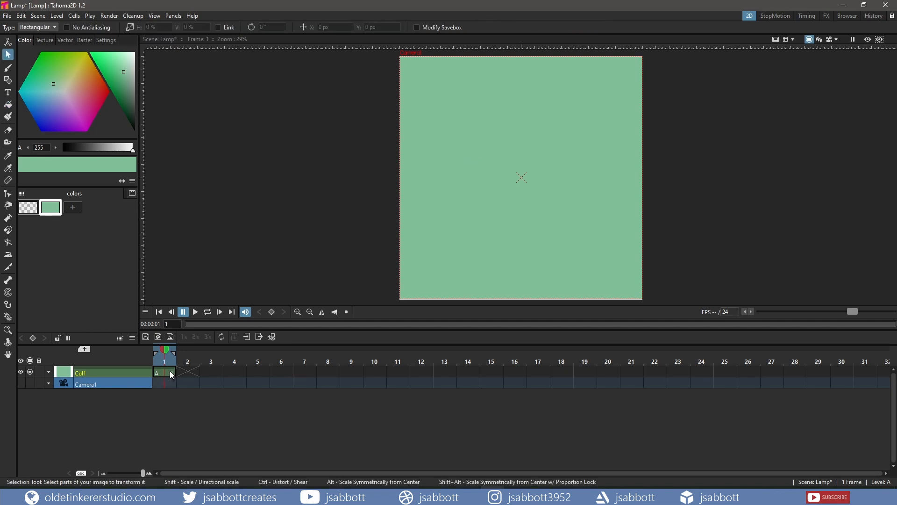
left_click(169, 373)
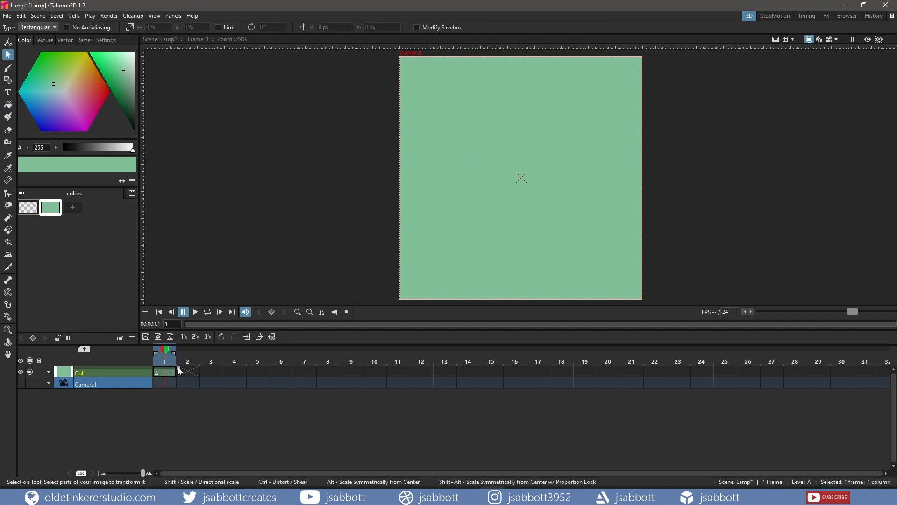
left_click_drag(179, 370, 615, 379)
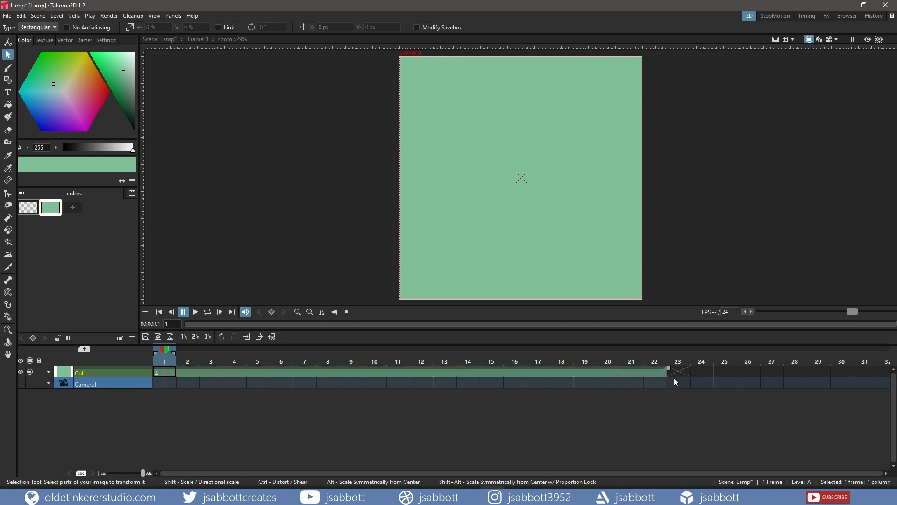
left_click_drag(712, 378, 717, 378)
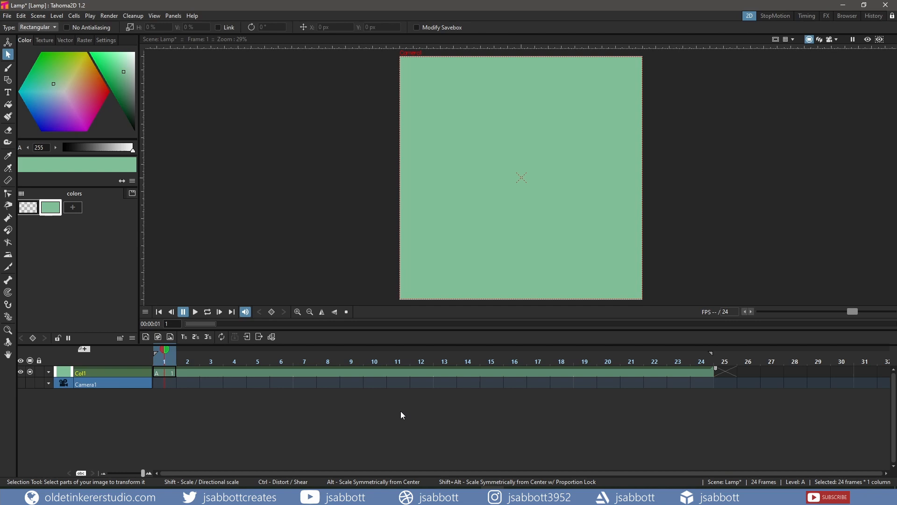
double_click(80, 372)
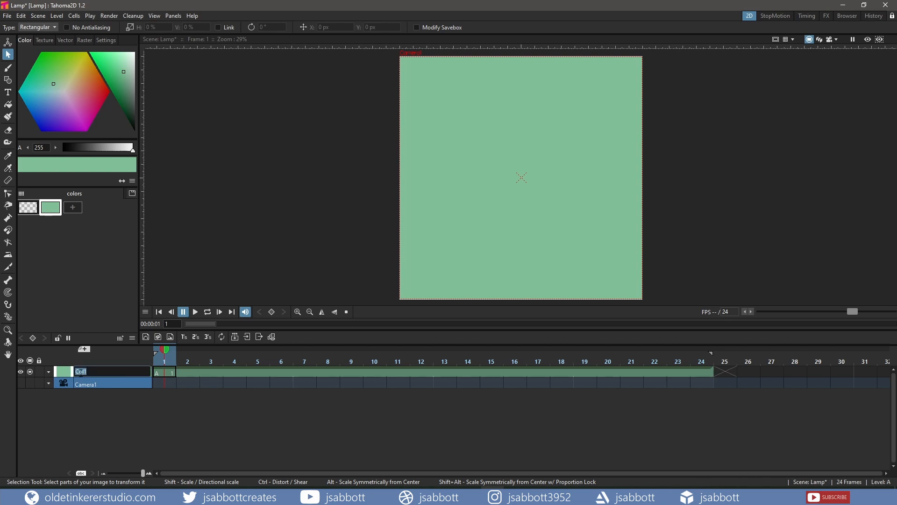
type("bg")
key("Return")
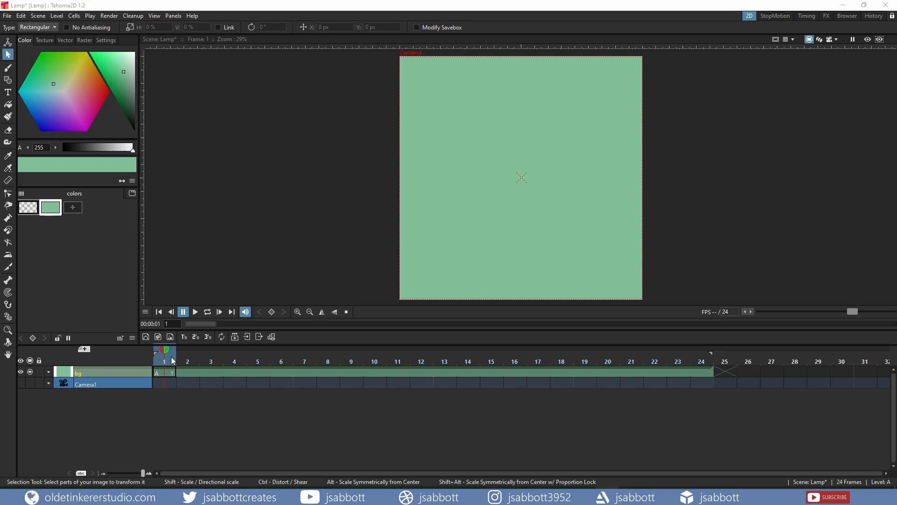
right_click(108, 371)
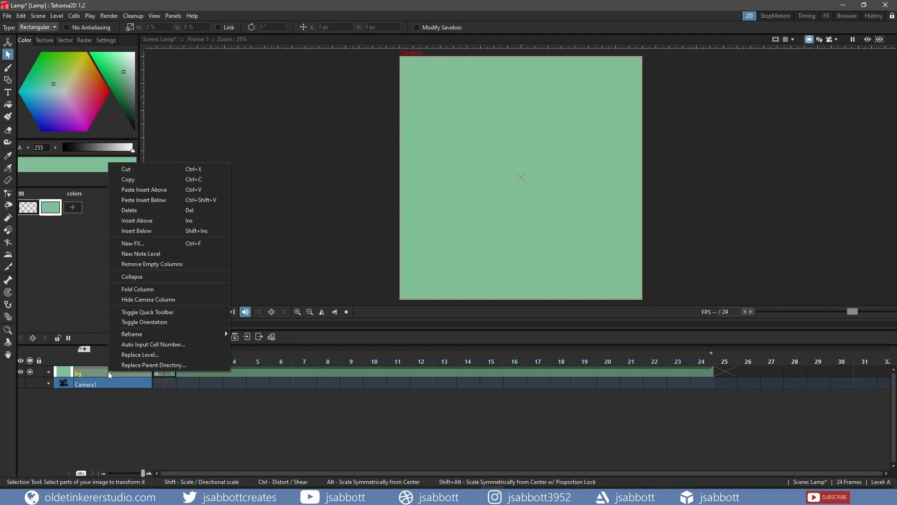
left_click(149, 223)
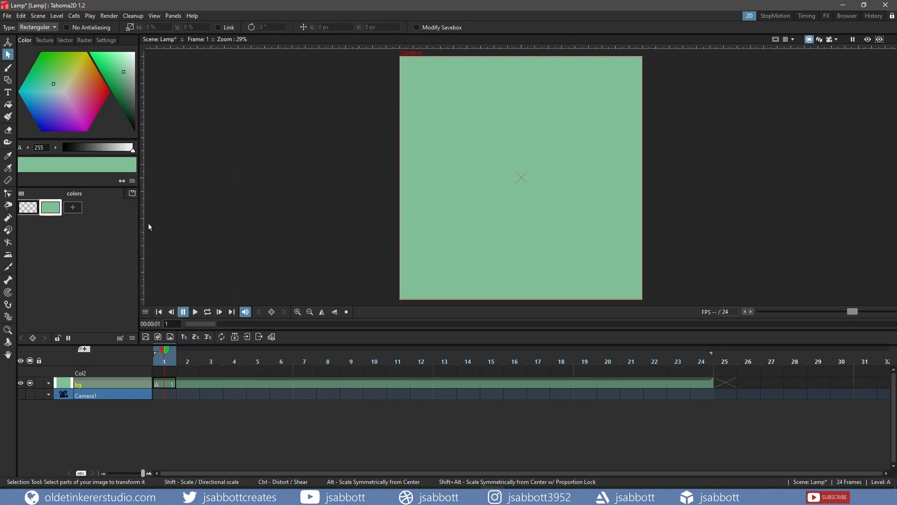
left_click(116, 376)
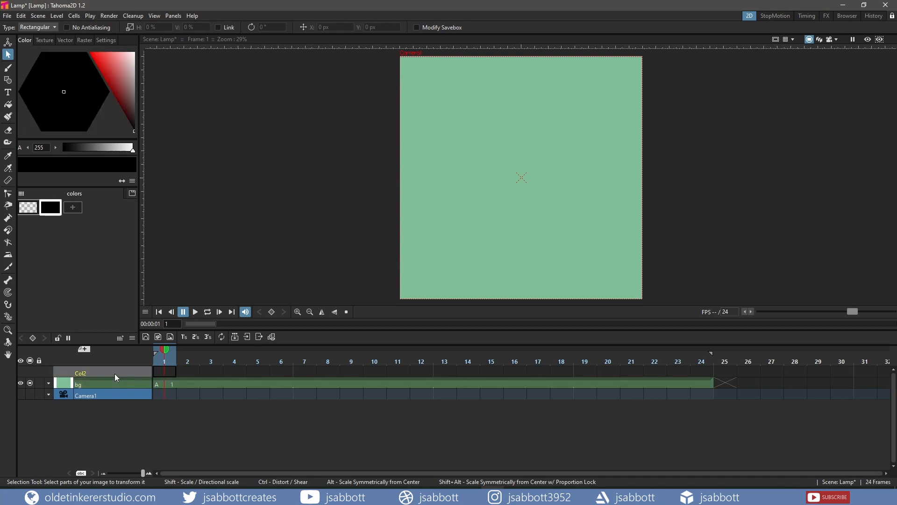
key("Delete")
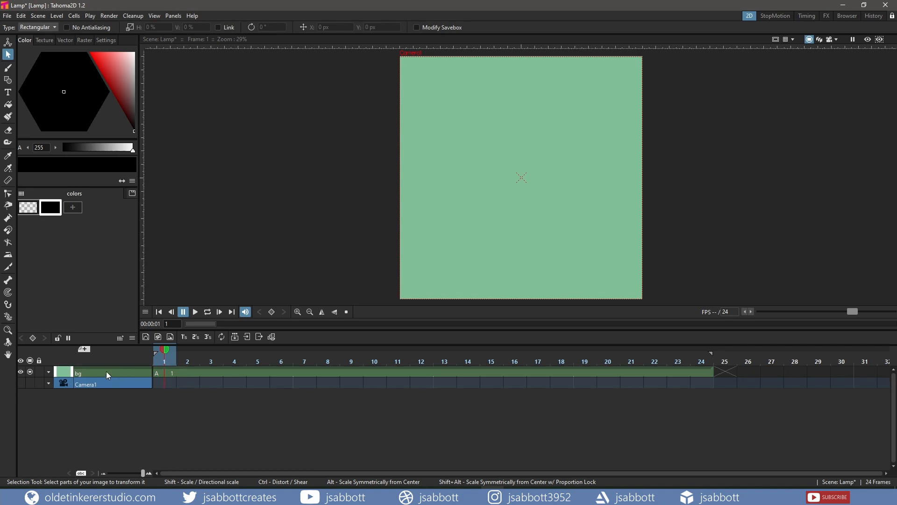
Insert an empty column above bg and import the desk image into the project on that column.
left_click(106, 371)
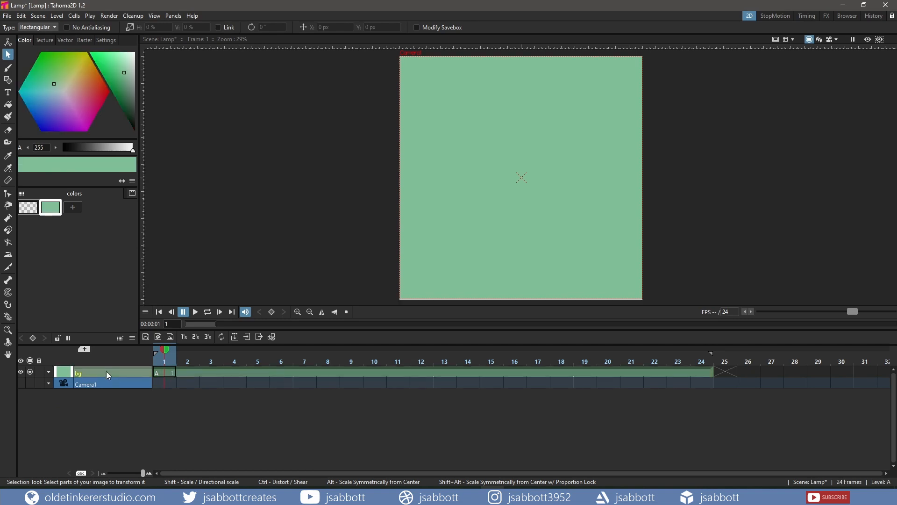
key("Insert")
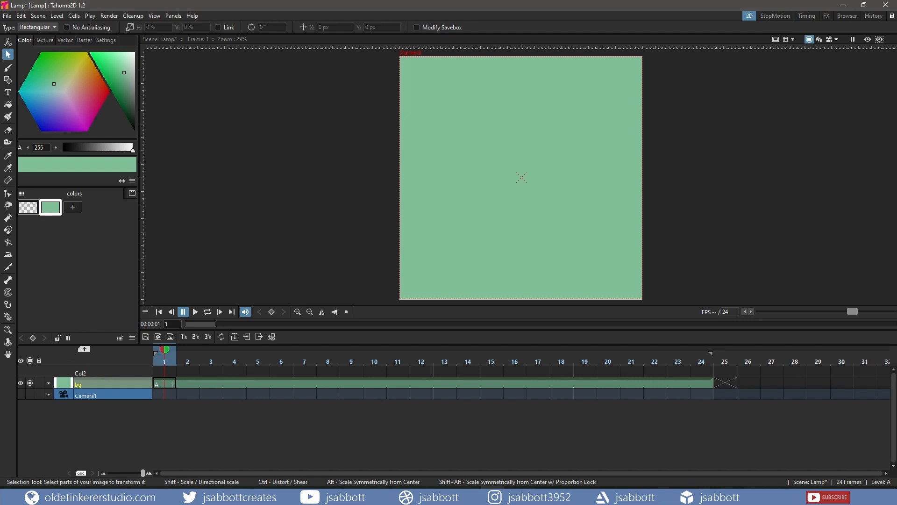
key("alt+Tab")
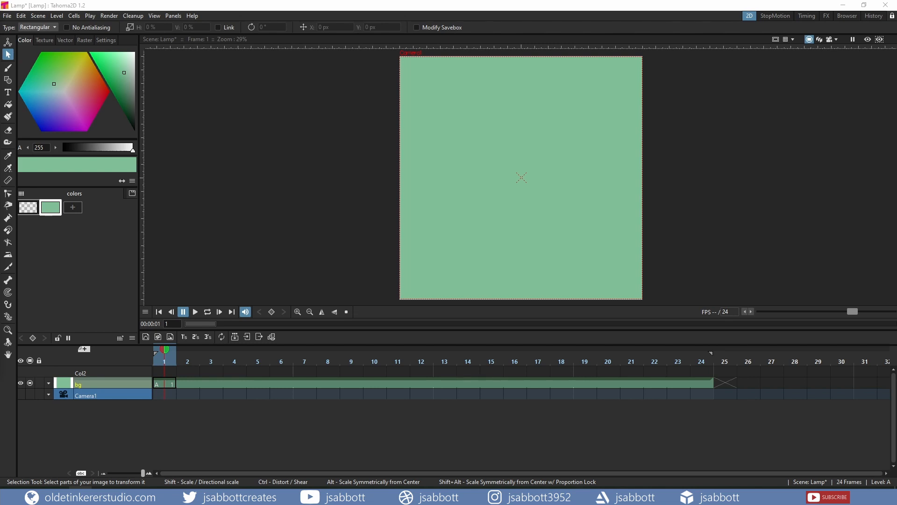
left_click_drag(0, 173, 503, 188)
left_click(409, 262)
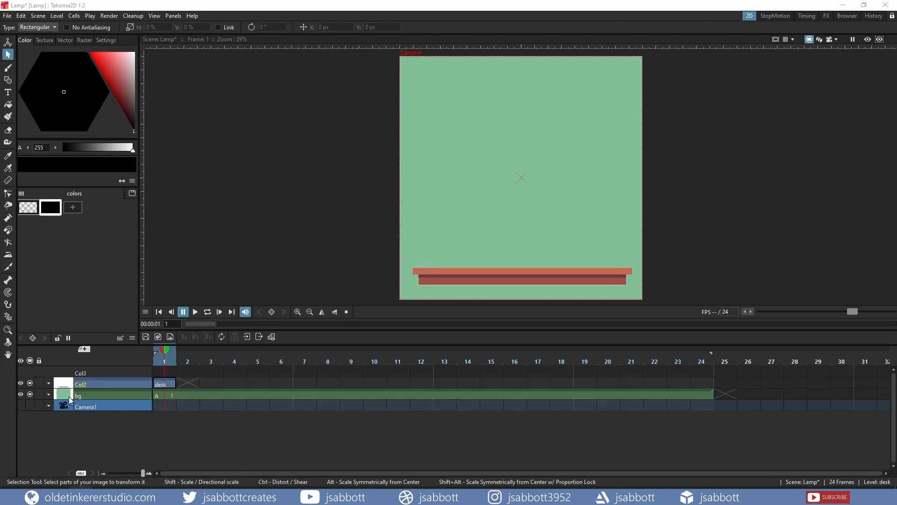
Rename the desk image's column "desk".
double_click(84, 383)
type("desk")
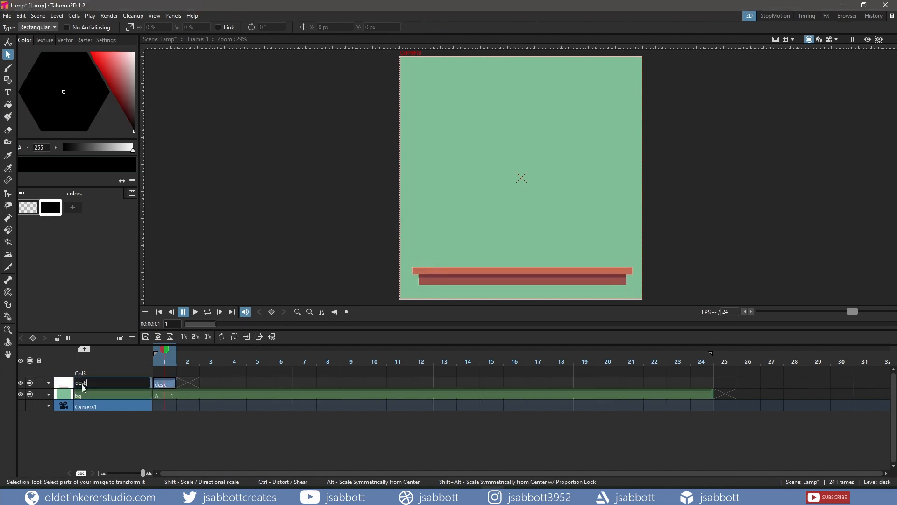
key("Return")
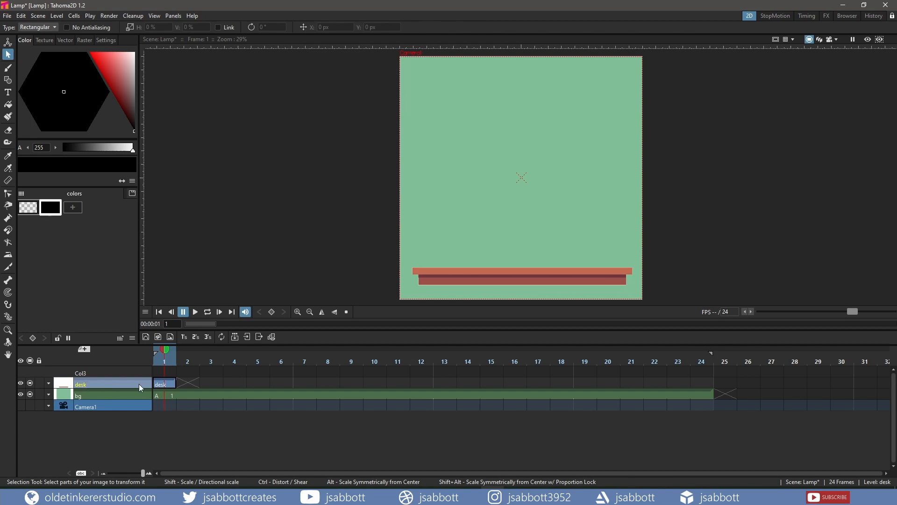
Import the base, lower arm, upper arm, center-joint and shade-bolt images into the project, stacked in that order above the desk column.
left_click(102, 374)
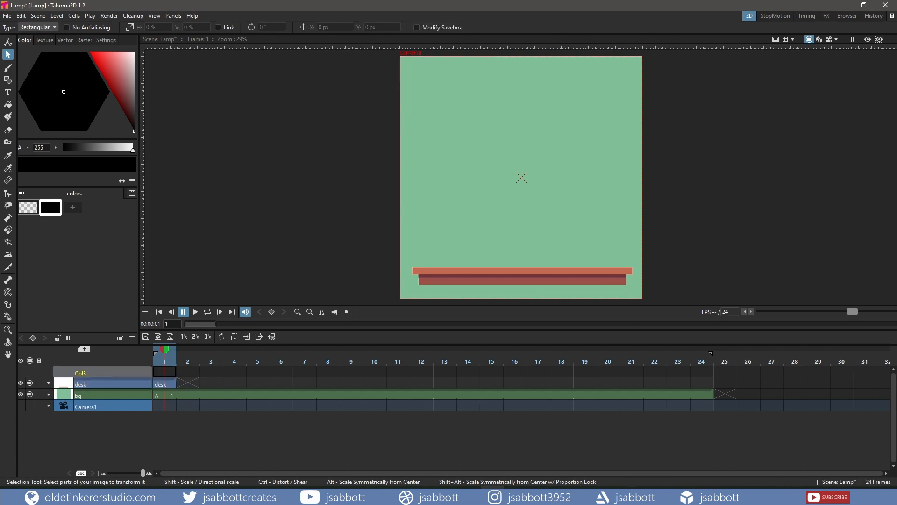
left_click(407, 262)
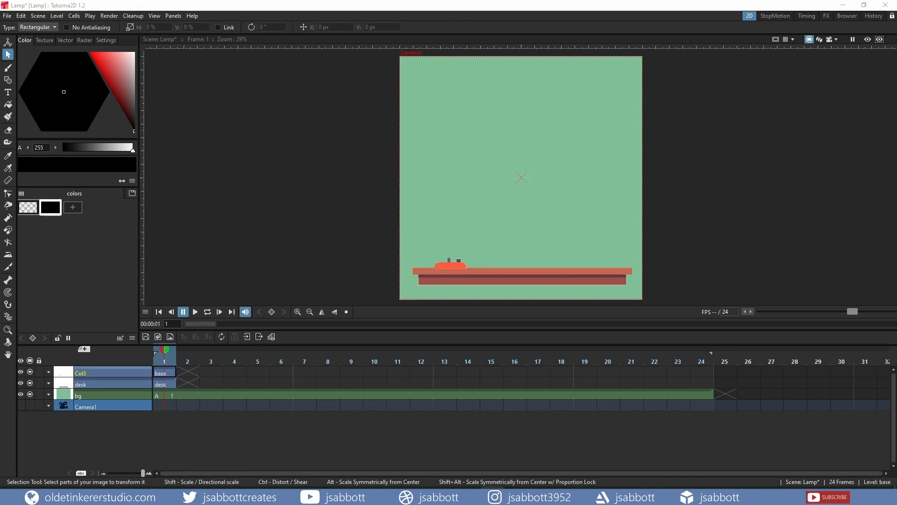
left_click(407, 261)
left_click_drag(509, 169, 526, 182)
left_click(410, 260)
left_click(406, 263)
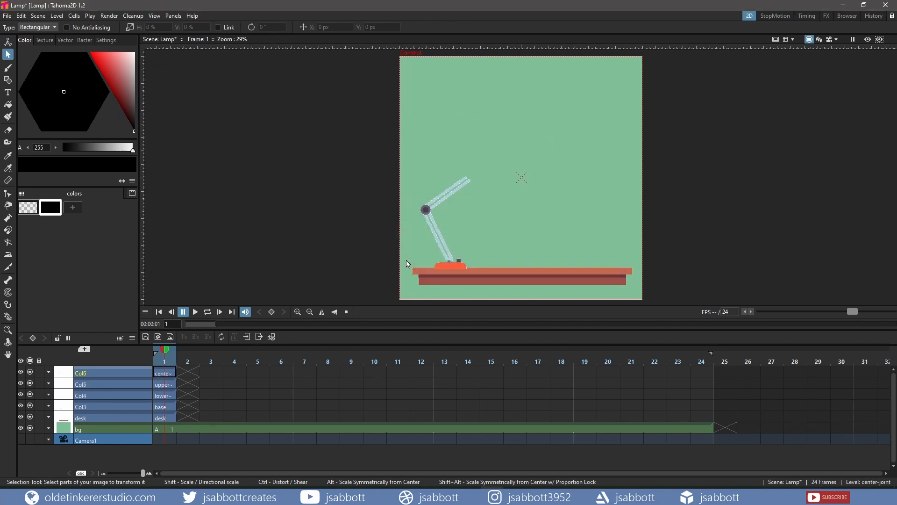
left_click_drag(478, 142, 479, 142)
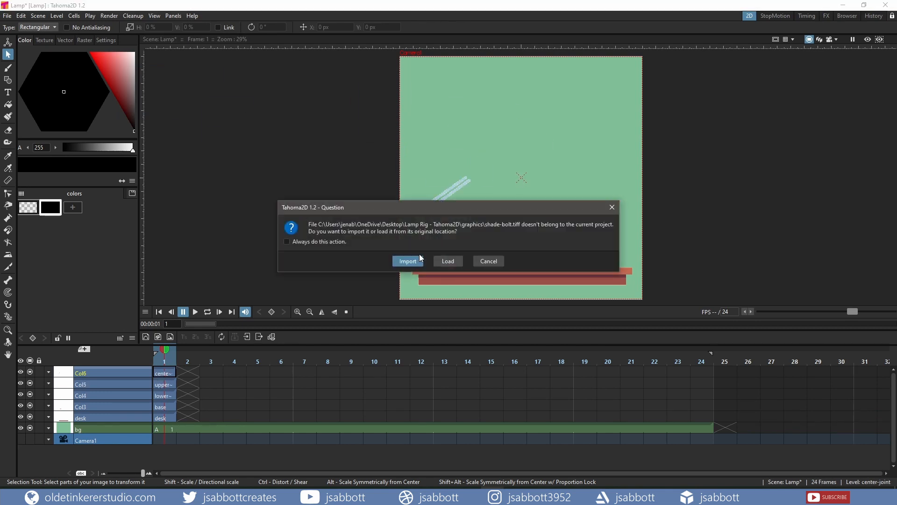
left_click(411, 260)
Rename the base image's column "base" and the lower-arm image's column "lower".
left_click(83, 416)
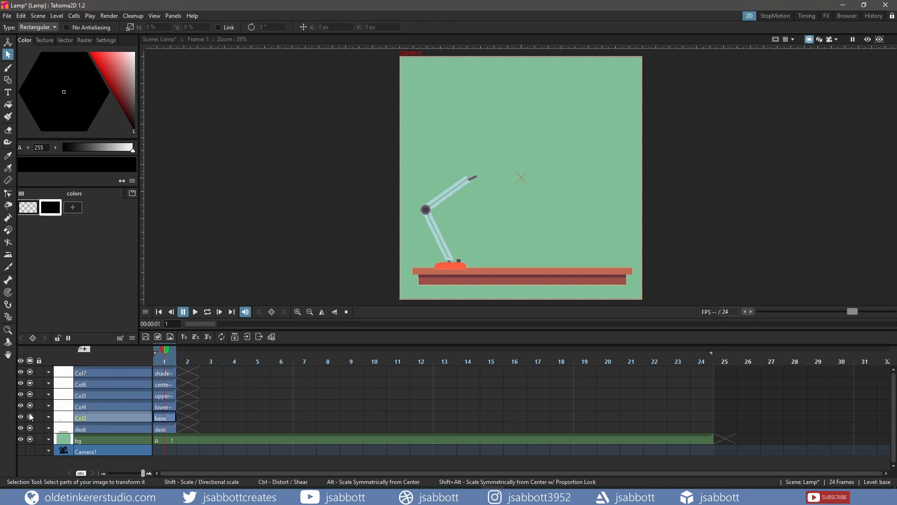
left_click(30, 416)
double_click(85, 416)
type("base")
key("Return")
left_click(30, 418)
left_click(30, 406)
left_click(31, 406)
double_click(76, 407)
type("lower")
key("Return")
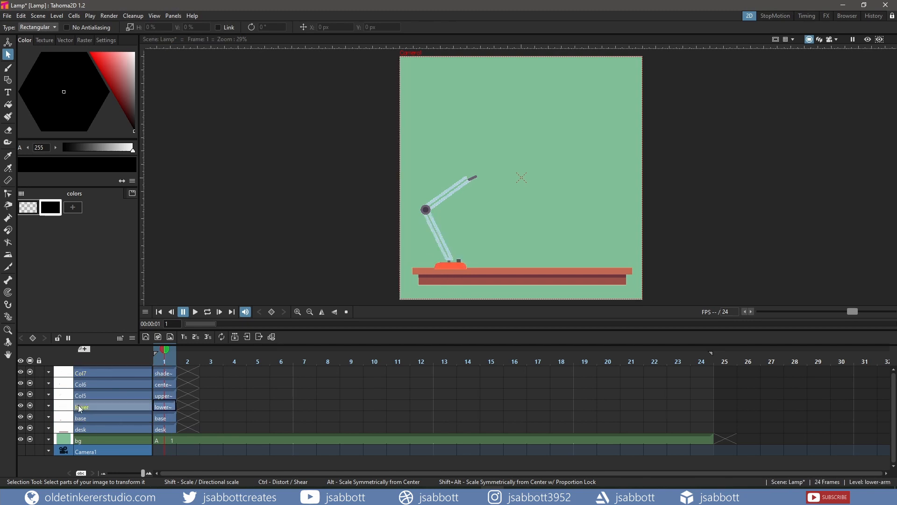
Rename the columns of the upper arm, center-joint and shade-bolt images "upper", "center" and "bolt" respectively.
double_click(77, 396)
type("upper")
key("Return")
double_click(77, 385)
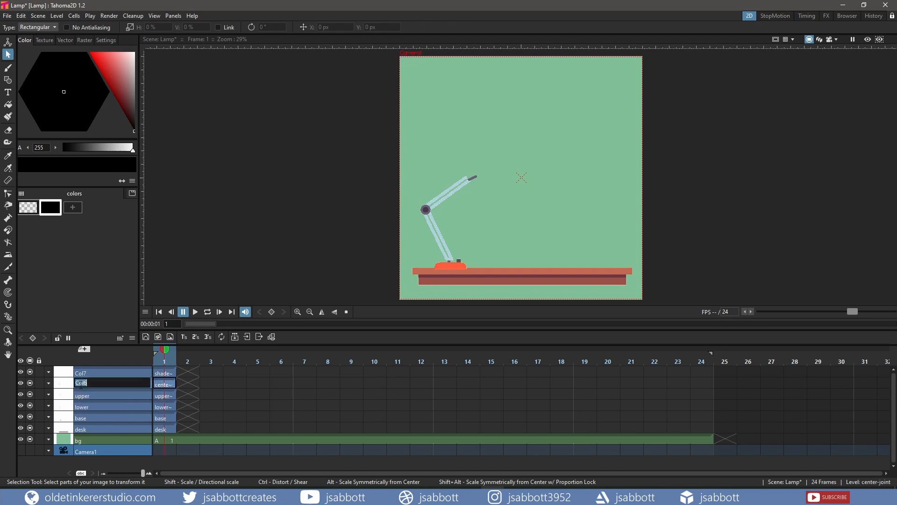
type("center")
key("Return")
double_click(84, 374)
type("bolt")
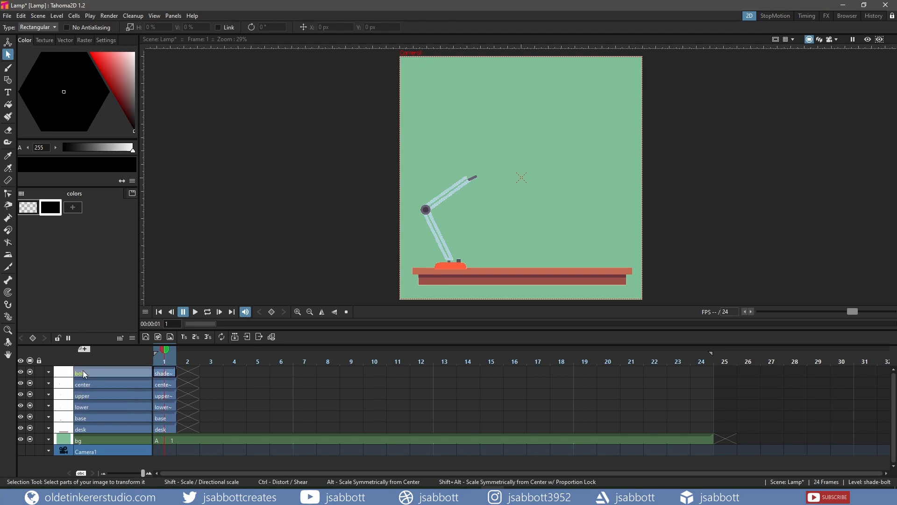
key("Return")
Import the upper-joint image into the project above the bolt column and rename its column "upper".
left_click_drag(0, 154, 430, 156)
left_click(407, 262)
double_click(80, 372)
type("upper")
key("Return")
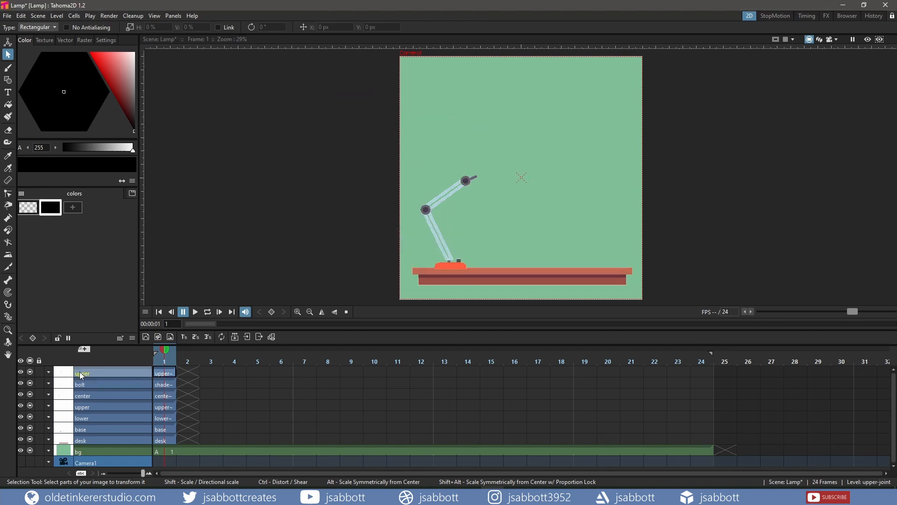
Import the lamp shade image into the project above the upper-joint column and rename its column "shade".
left_click_drag(0, 187, 528, 187)
left_click(408, 262)
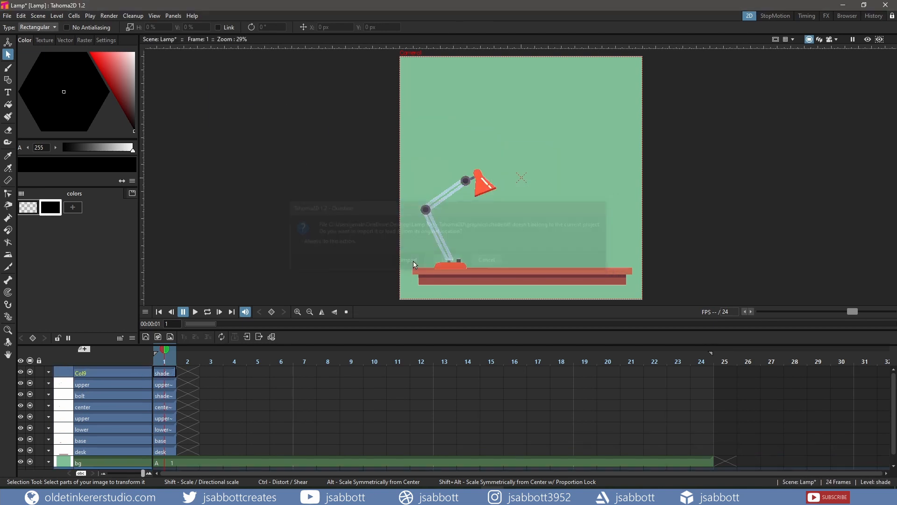
double_click(80, 372)
type("shade")
key("Return")
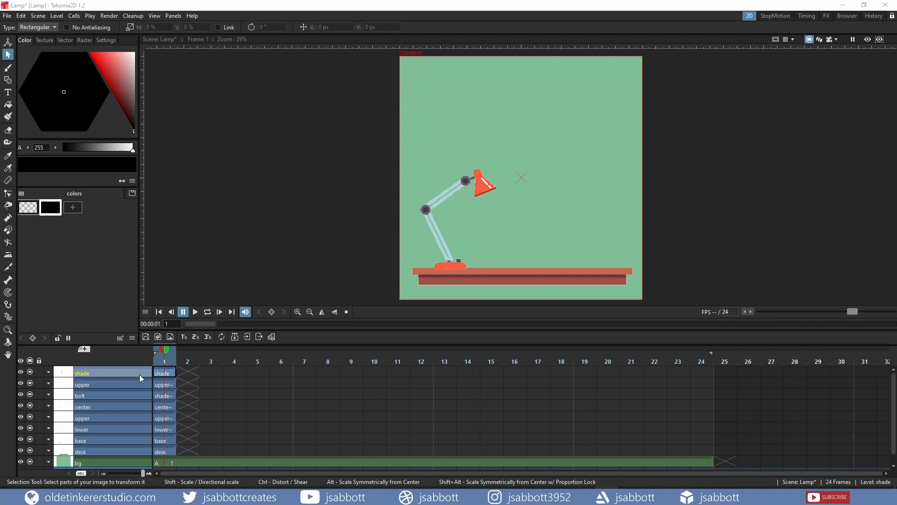
Extend the exposure of all eight image columns, from shade down to desk, to frame 24.
left_click(160, 375)
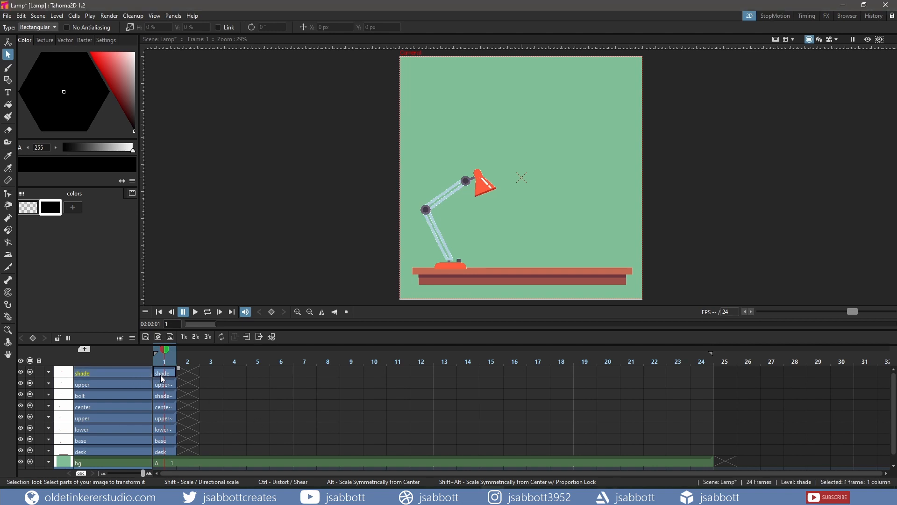
left_click(167, 451, "shift")
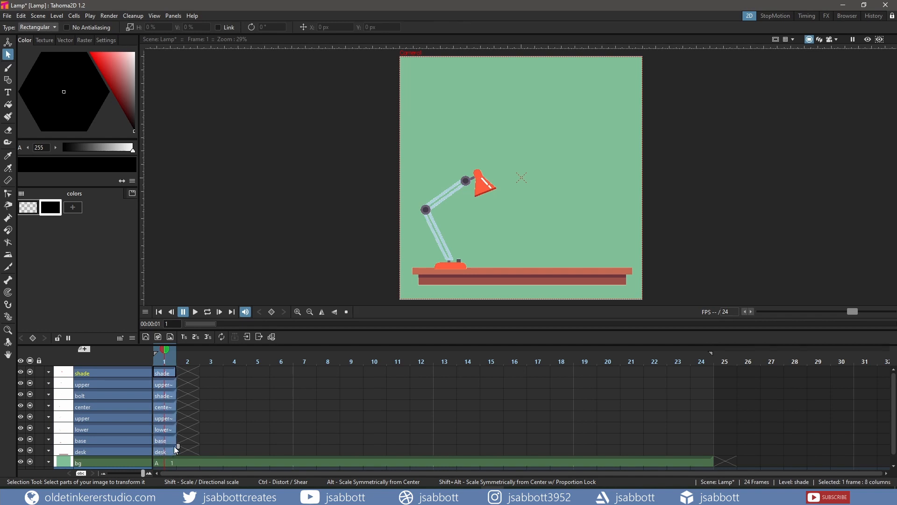
left_click_drag(179, 445, 714, 446)
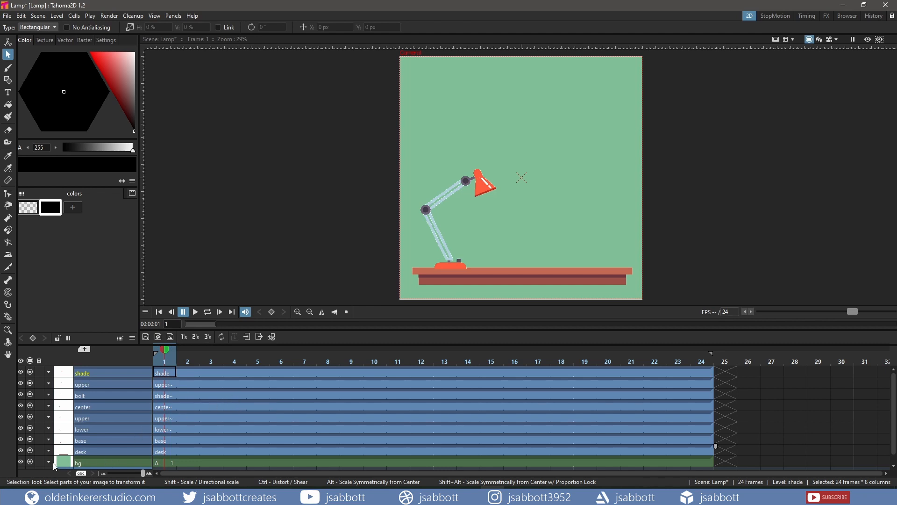
Lock the bg and desk columns so they cannot be edited.
left_click(37, 461)
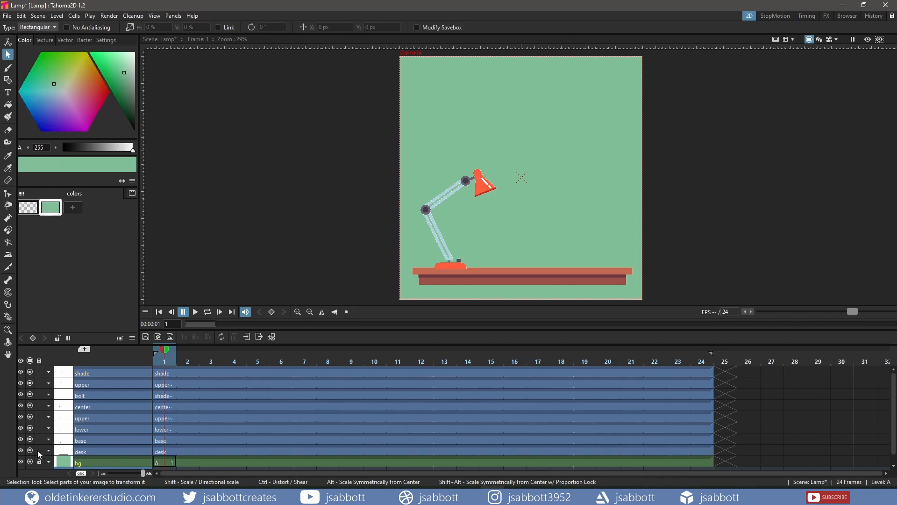
left_click(38, 451)
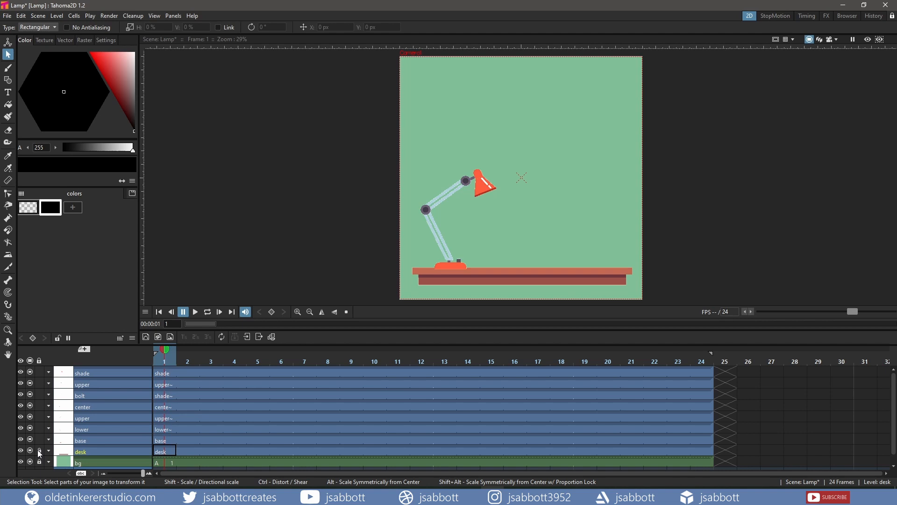
left_click(40, 451)
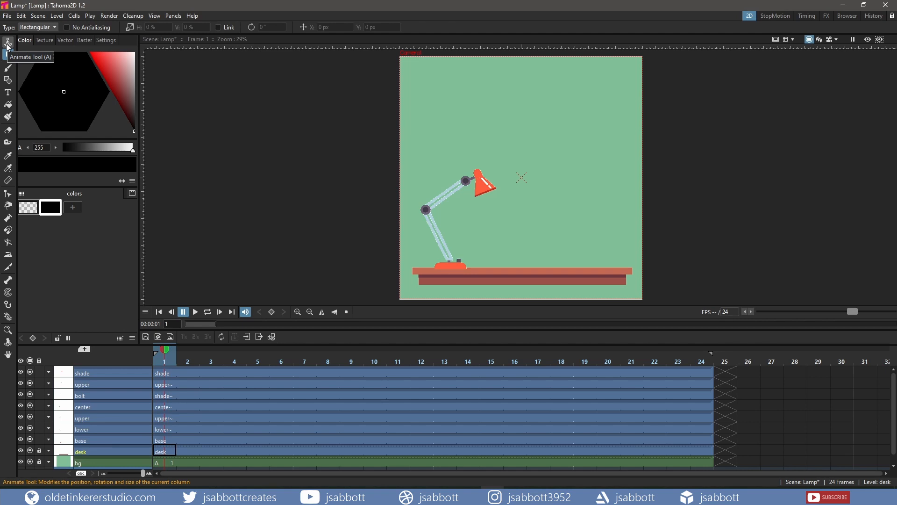
Using the Animate tool's Center mode, move the lower arm's center to its bottom end and the base column's center onto the lamp base.
left_click(8, 44)
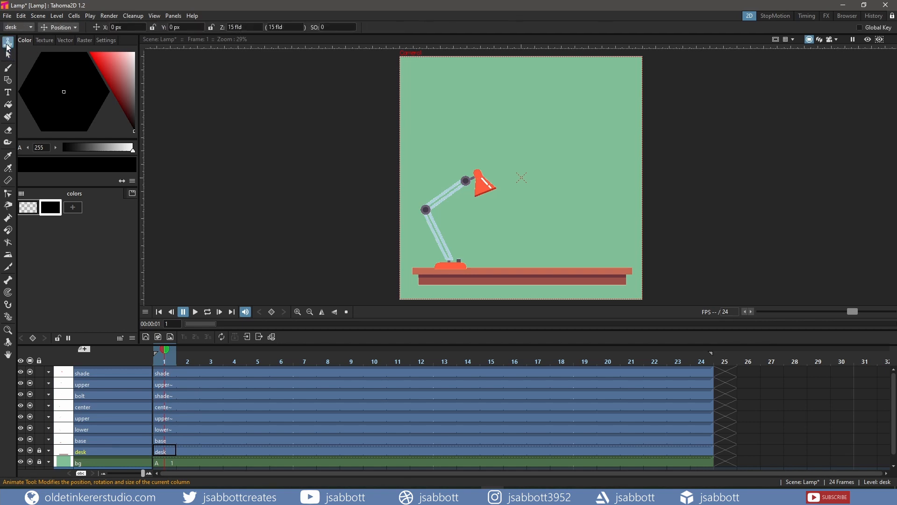
left_click(63, 27)
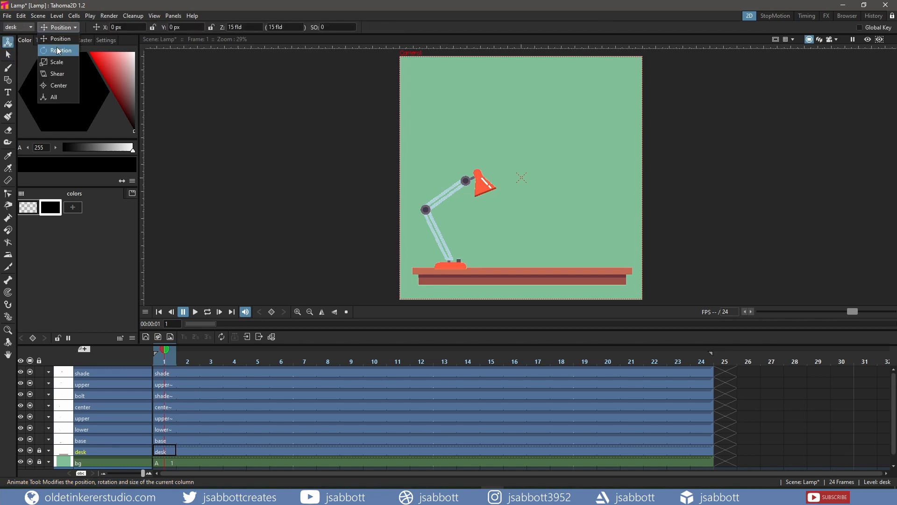
left_click(56, 86)
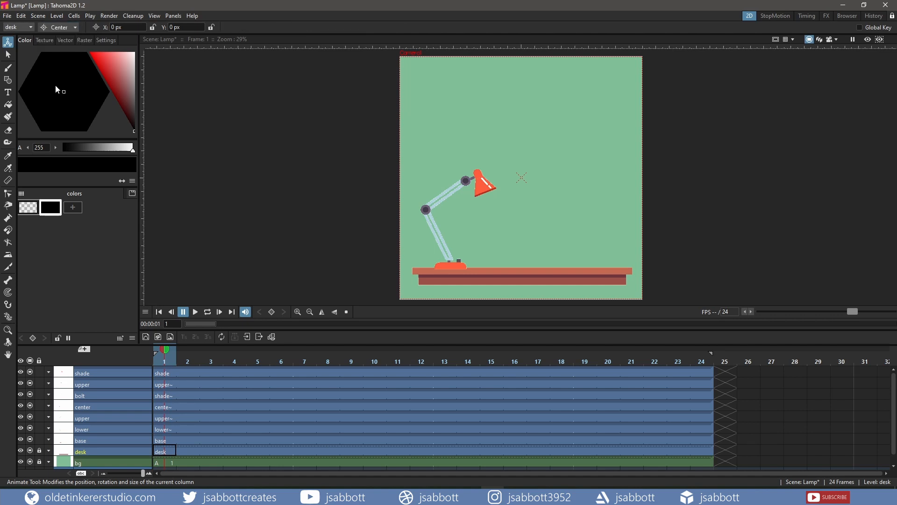
left_click(104, 429)
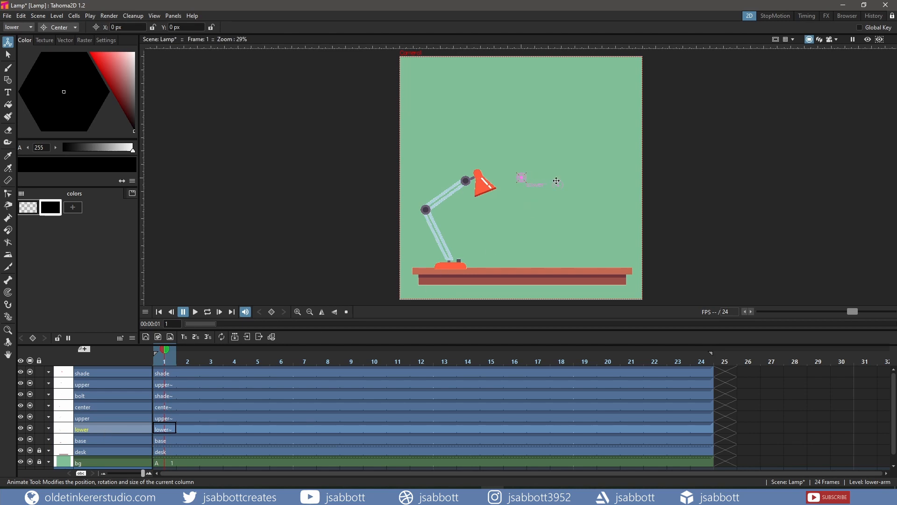
scroll(554, 183, "up", 3)
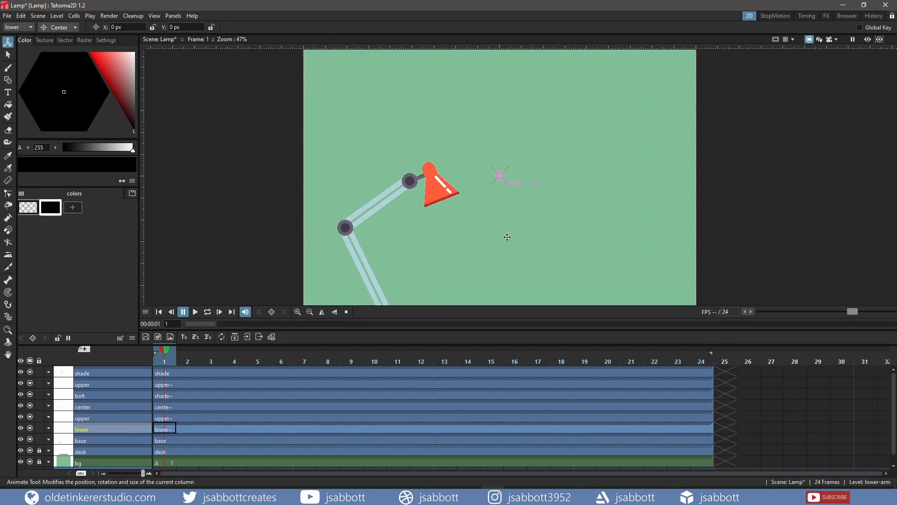
left_click_drag(507, 237, 518, 180)
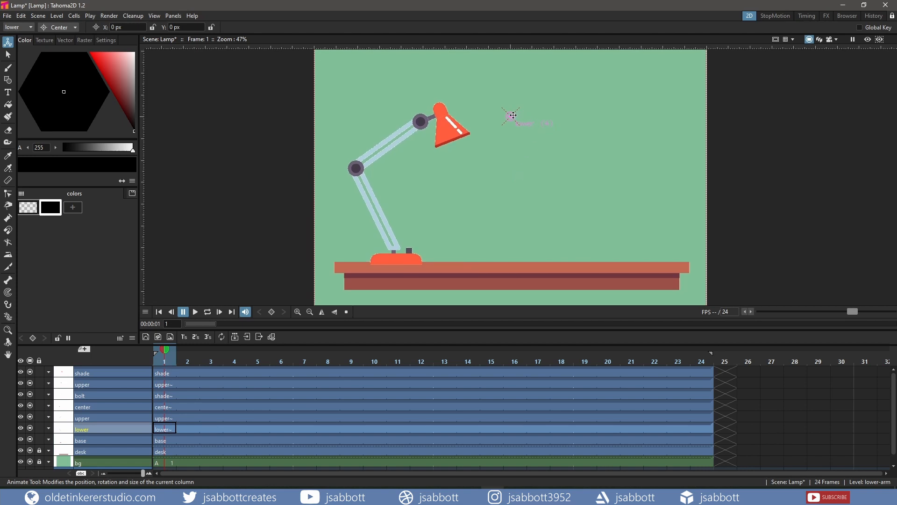
left_click_drag(511, 117, 394, 248)
left_click_drag(394, 248, 392, 249)
left_click(89, 439)
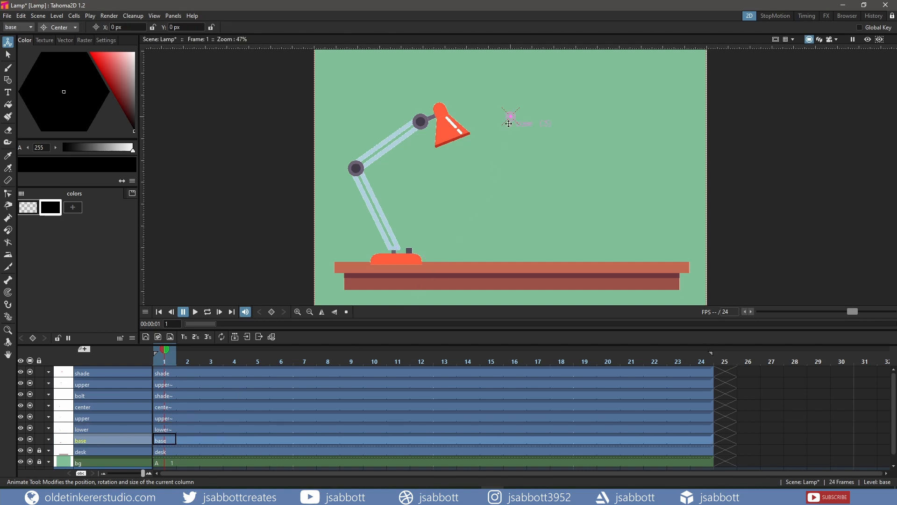
left_click_drag(511, 117, 414, 258)
Place the centers of the upper arm and center joint on the middle joint, at about X -708, Y -237 px.
left_click(89, 420)
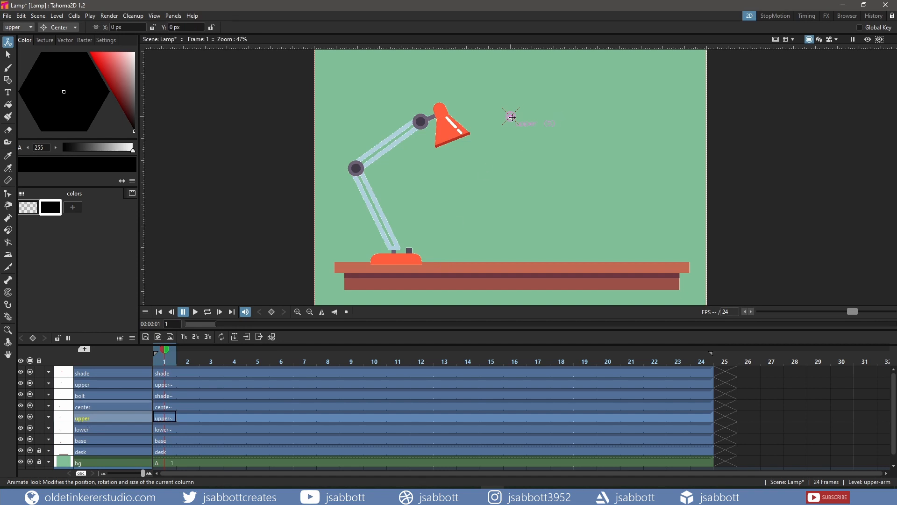
left_click_drag(511, 116, 357, 168)
left_click(100, 407)
left_click_drag(511, 116, 357, 168)
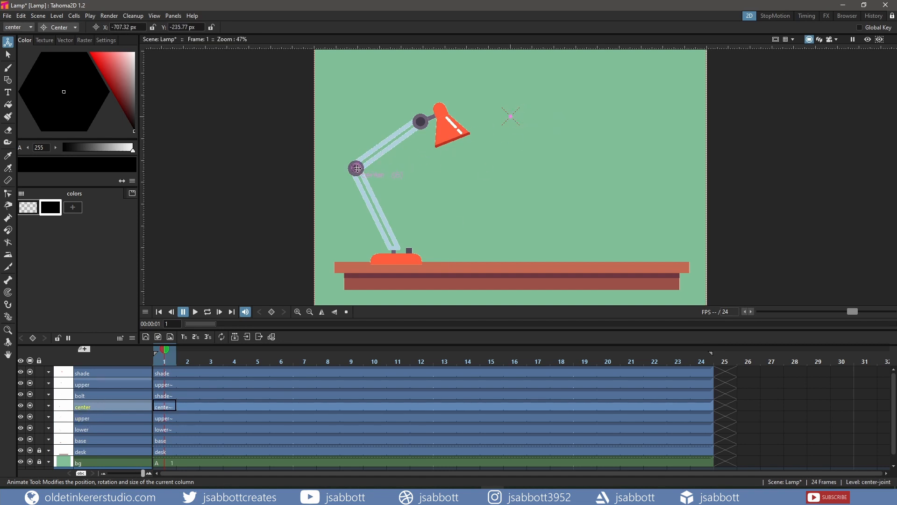
Test the upper arm's rotation about its center with the center joint temporarily hidden.
left_click(29, 405)
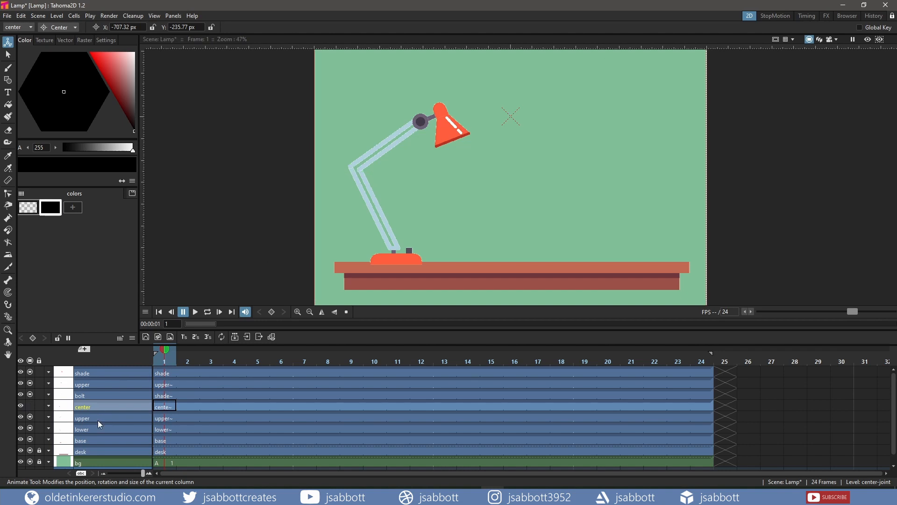
left_click(98, 419)
left_click(63, 27)
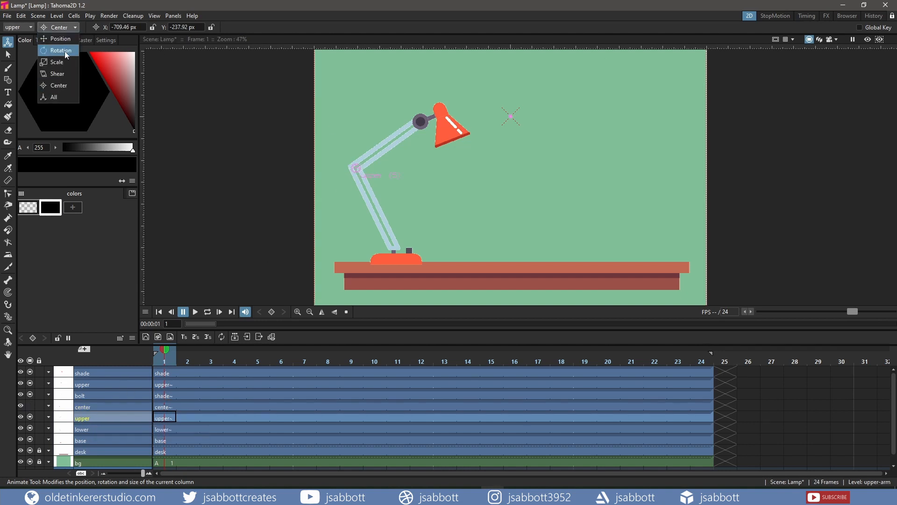
left_click(65, 51)
mouse_move(463, 168)
left_mouse_down()
mouse_move(464, 156)
mouse_move(463, 169)
left_mouse_up()
left_click(30, 405)
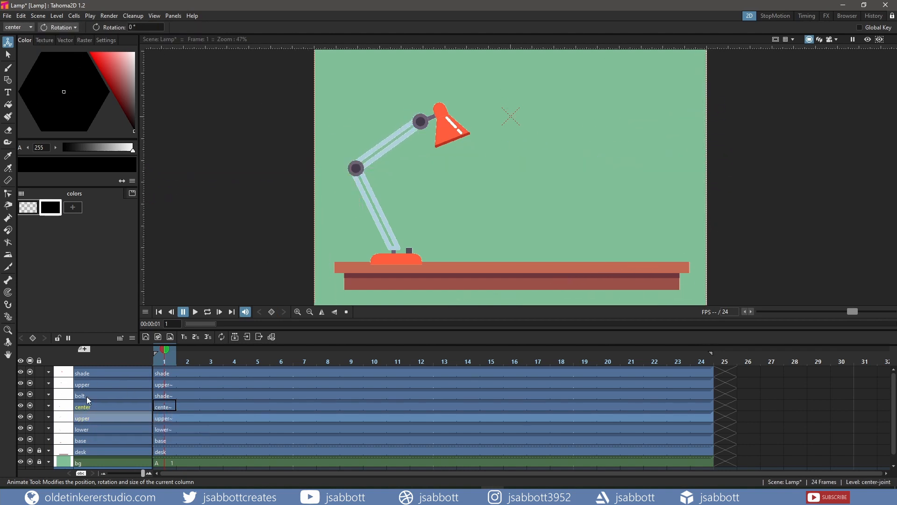
Hide the upper joint and move the bolt's center to the bolt's end at the tip of the upper arm.
left_click(86, 397)
left_click(58, 28)
left_click(59, 74)
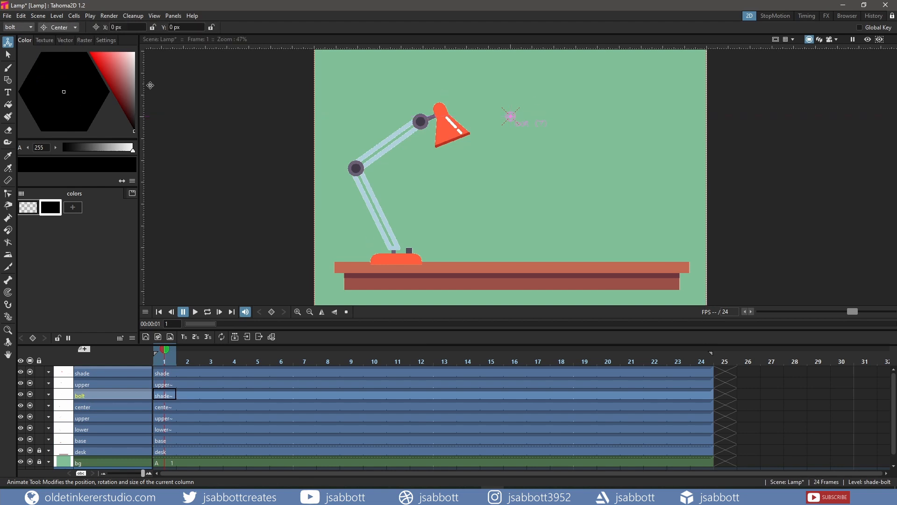
left_click(30, 384)
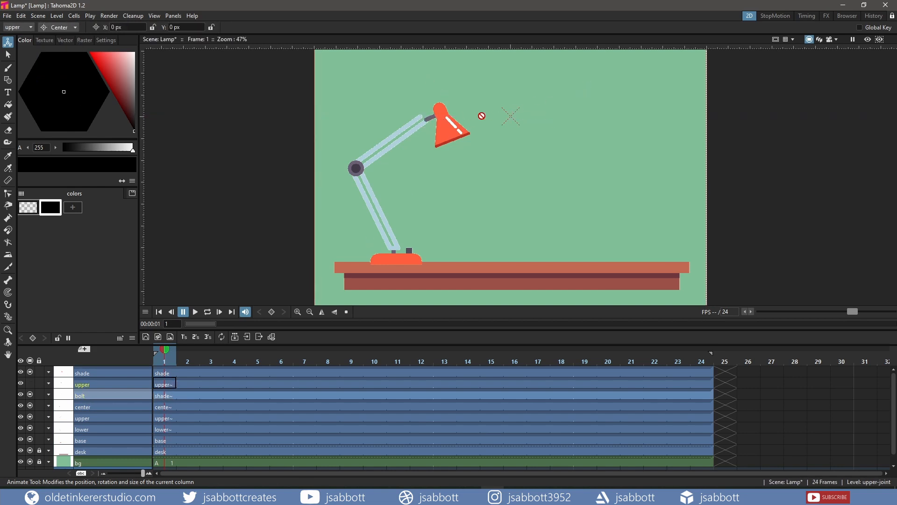
left_click_drag(510, 116, 426, 119)
Try moving the bolt and shade together in the Animate tool's Position mode.
left_click(58, 28)
left_click(59, 27)
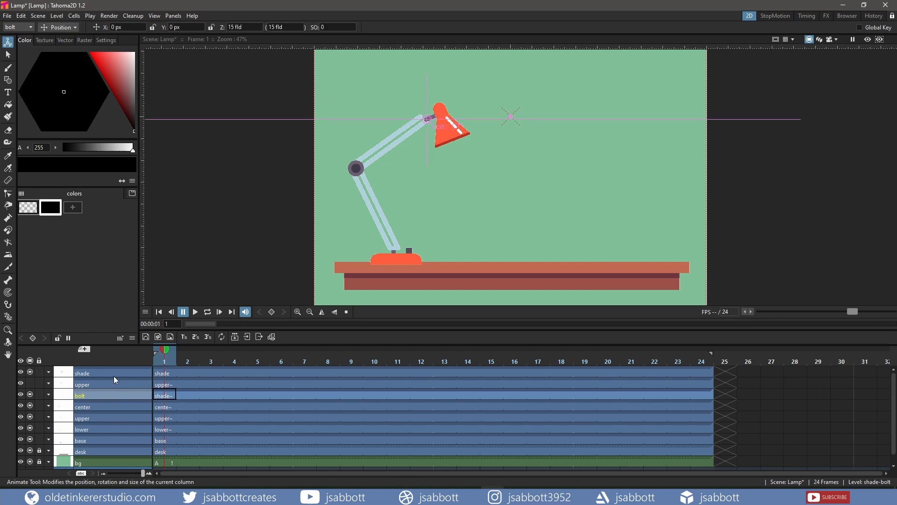
left_click(114, 375)
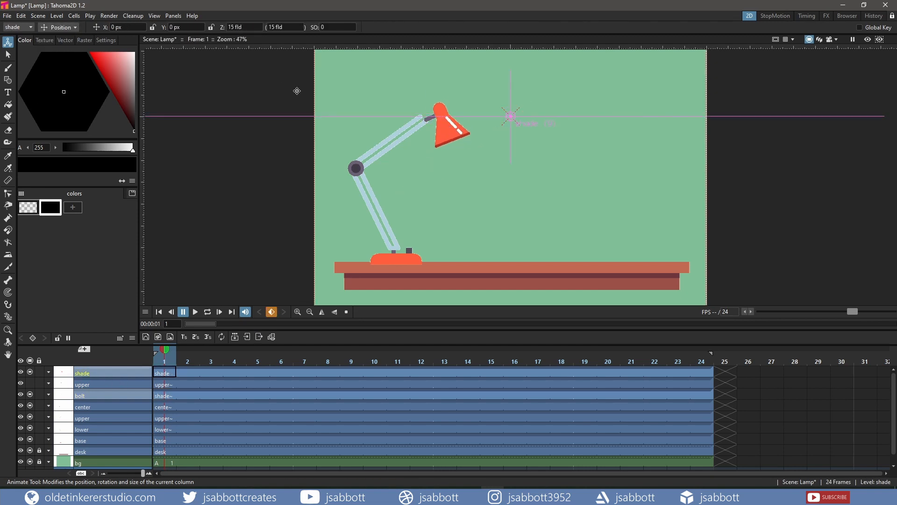
left_click(434, 118)
left_click_drag(433, 117, 447, 132)
left_click(94, 375)
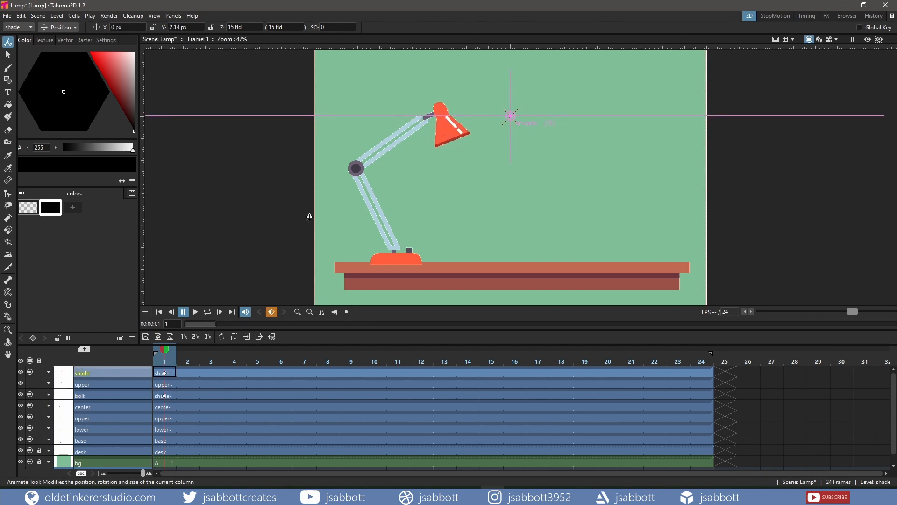
Show the upper joint again, place its center and the bolt's on that joint, and set the shade's center at its rounded top.
left_click(96, 396)
left_click(58, 28)
left_click(59, 85)
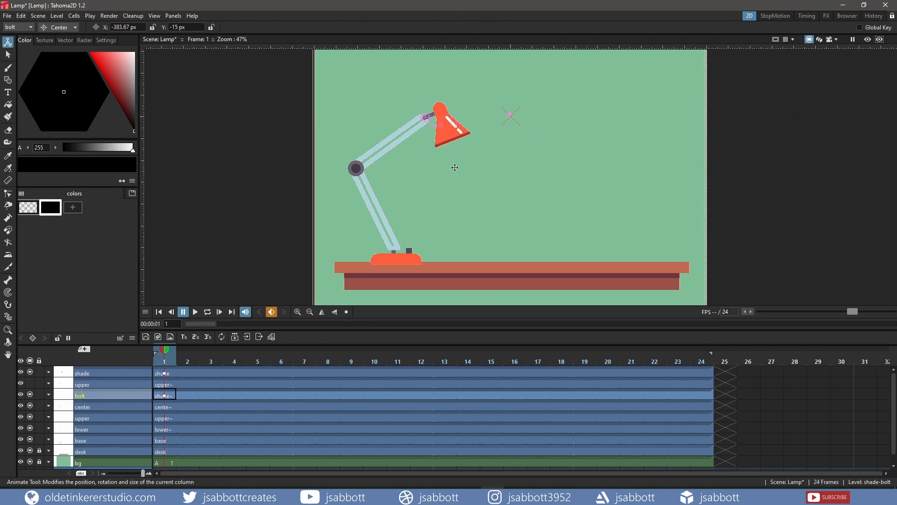
left_click(99, 383)
left_click_drag(512, 116, 422, 121)
left_click(104, 397)
left_click(94, 373)
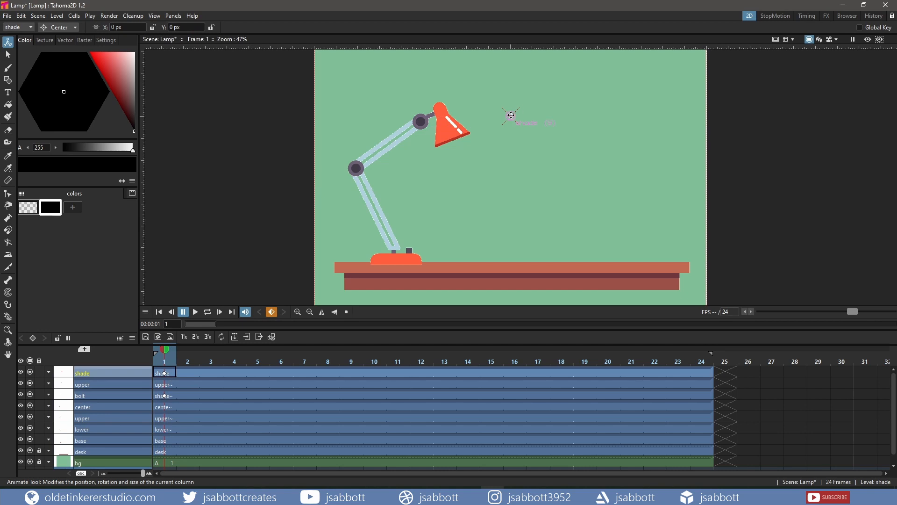
left_click_drag(512, 116, 441, 109)
Open the stage schematic, parent the lower arm node to the base node, and place it beside the base.
left_click(173, 16)
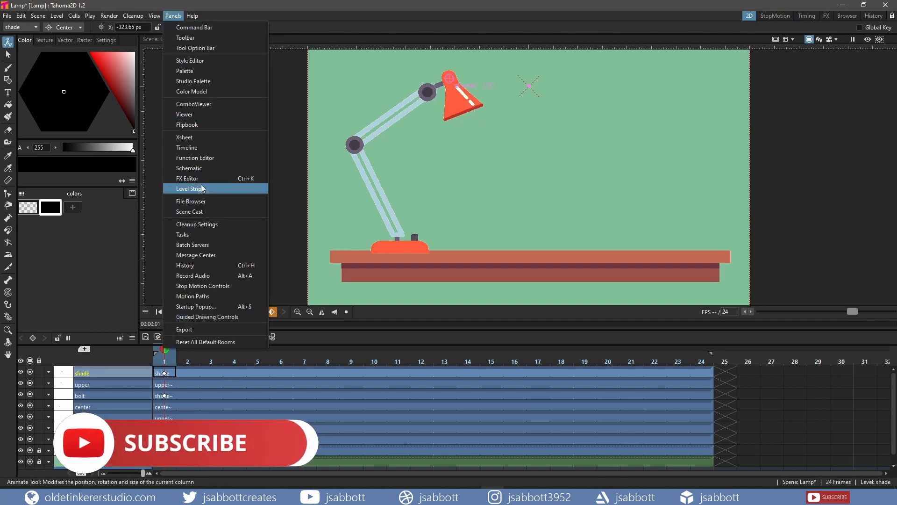
left_click(200, 169)
scroll(223, 244, "up", 4)
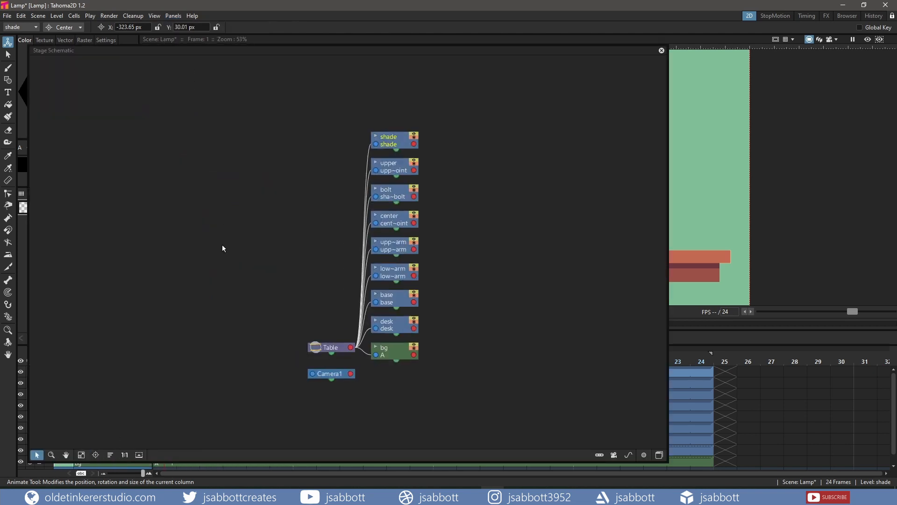
left_click_drag(316, 218, 159, 214)
scroll(159, 215, "up", 1)
scroll(179, 245, "down", 1)
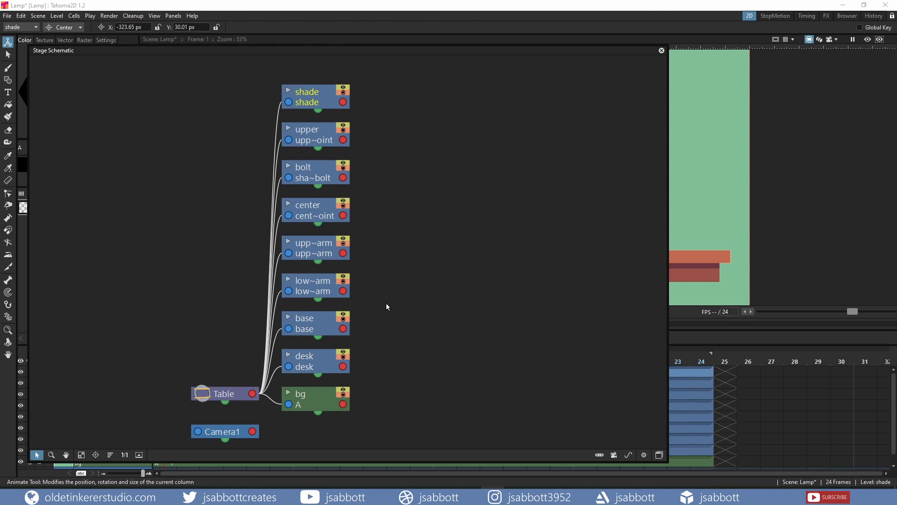
left_click(289, 292)
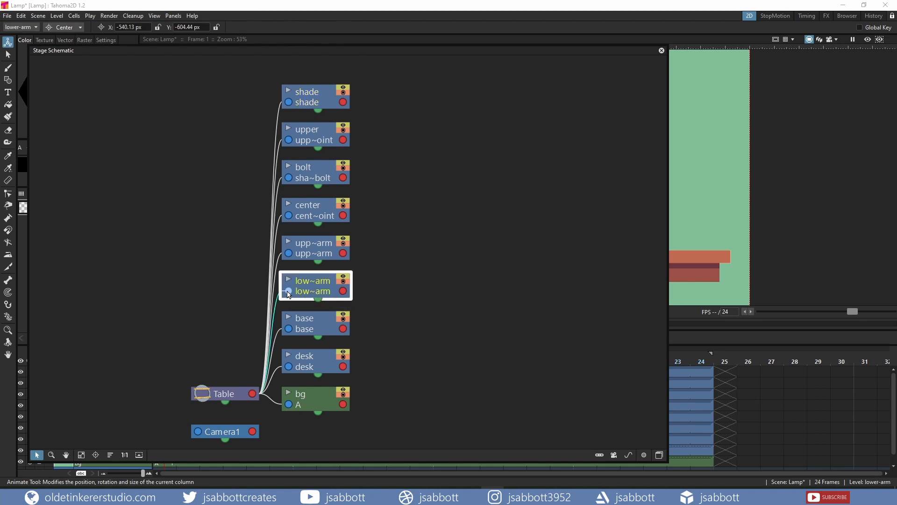
left_click_drag(288, 293, 338, 326)
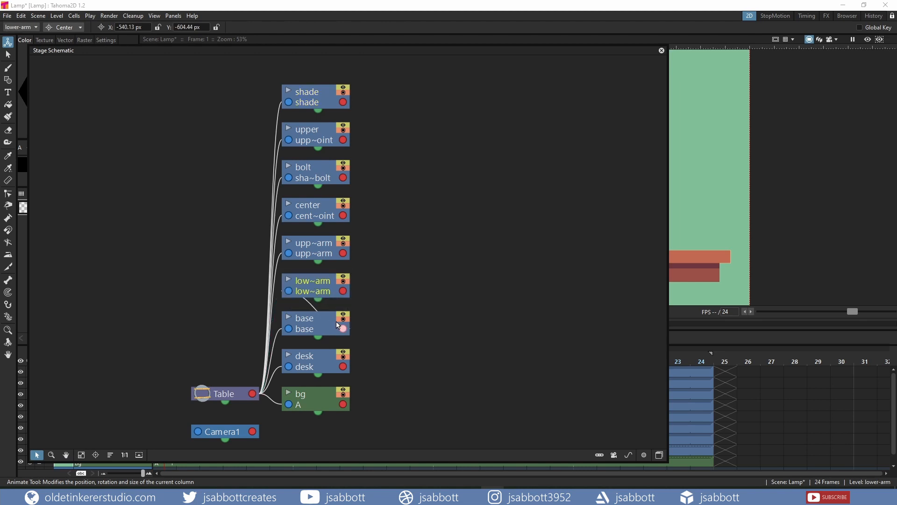
left_click_drag(312, 288, 389, 294)
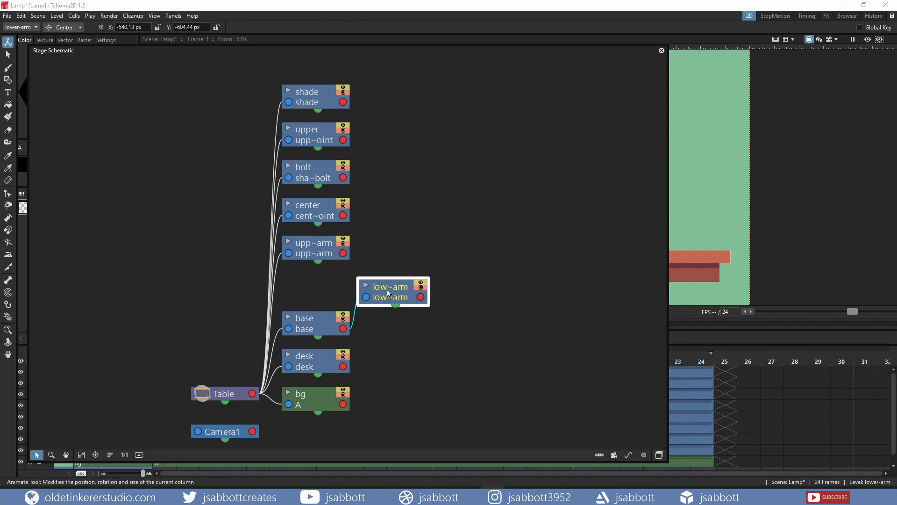
Parent the center joint node to the lower arm and the upper arm node to the base, arranging each beside its parent.
left_click_drag(289, 216, 420, 298)
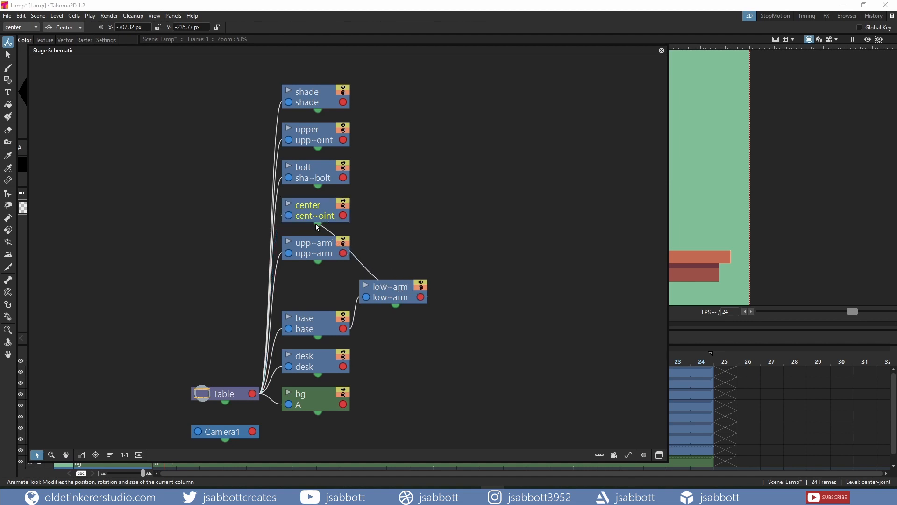
left_click_drag(308, 214, 463, 293)
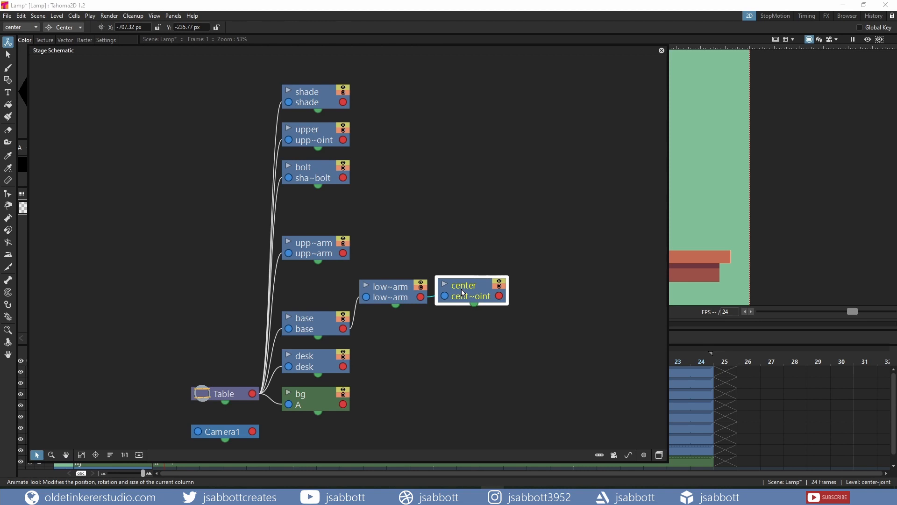
left_click_drag(288, 253, 343, 328)
left_click(308, 247)
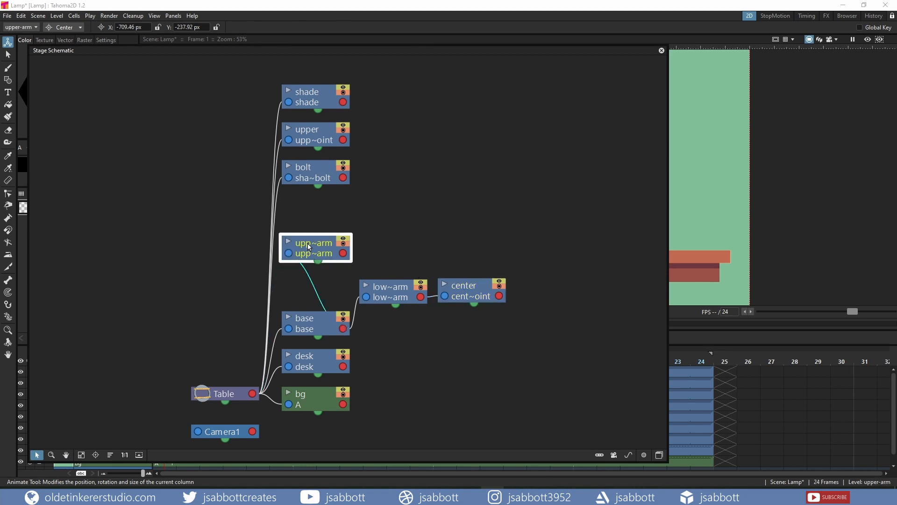
left_click_drag(309, 247, 383, 249)
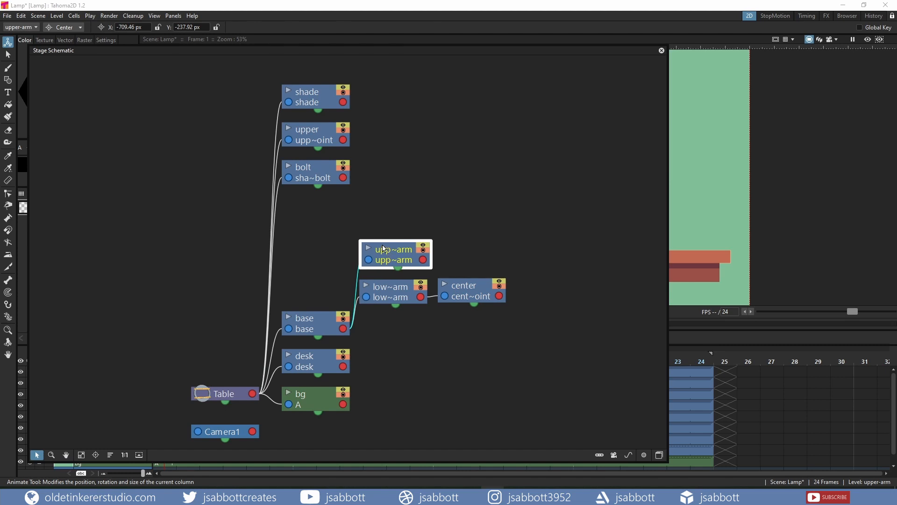
Parent the upper joint node to the upper arm and the bolt node to the base, arranging both beside the linked nodes.
left_click(291, 142)
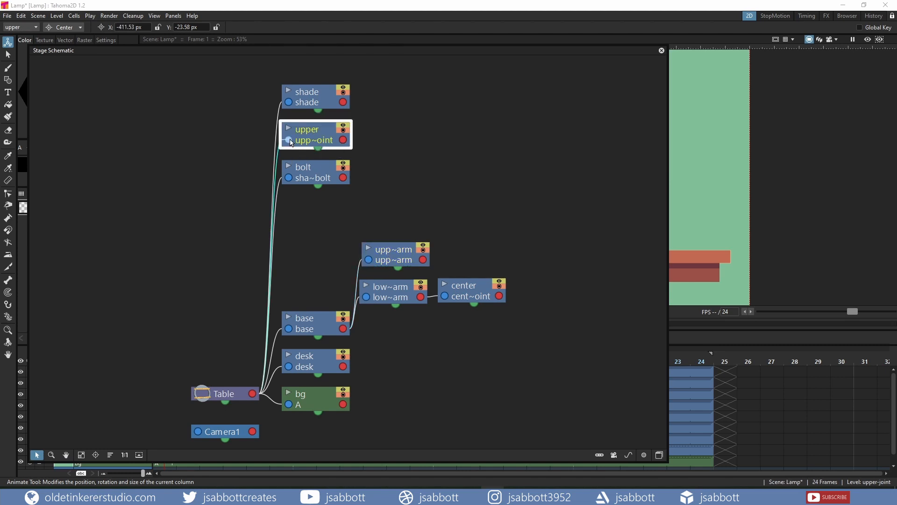
left_click_drag(291, 142, 460, 253)
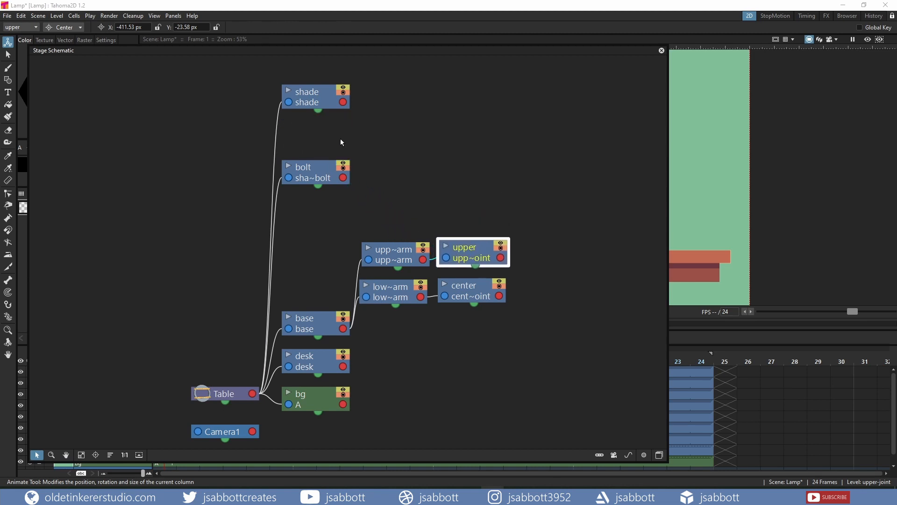
left_click(288, 181)
left_click_drag(288, 182, 332, 312)
left_click_drag(328, 169, 410, 218)
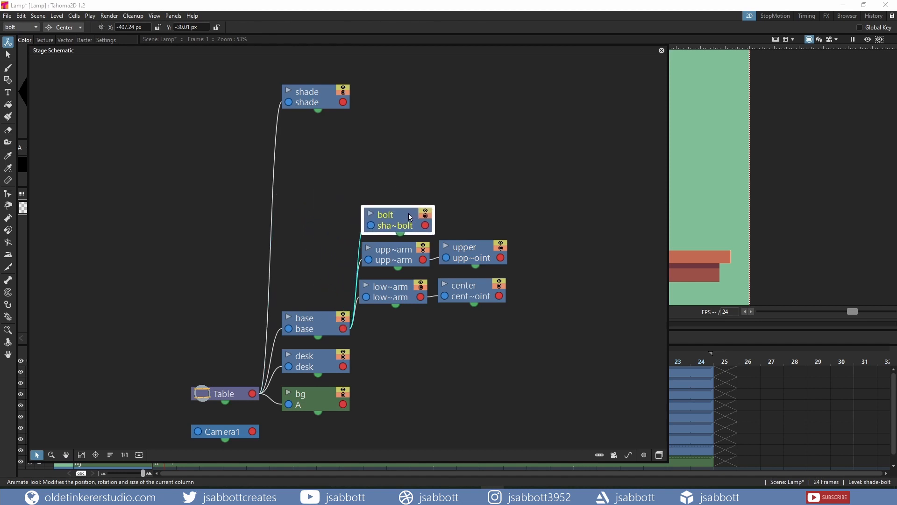
Parent the shade node to the bolt node, place it beside the bolt, and close the stage schematic.
left_click_drag(289, 102, 393, 209)
left_click(323, 93)
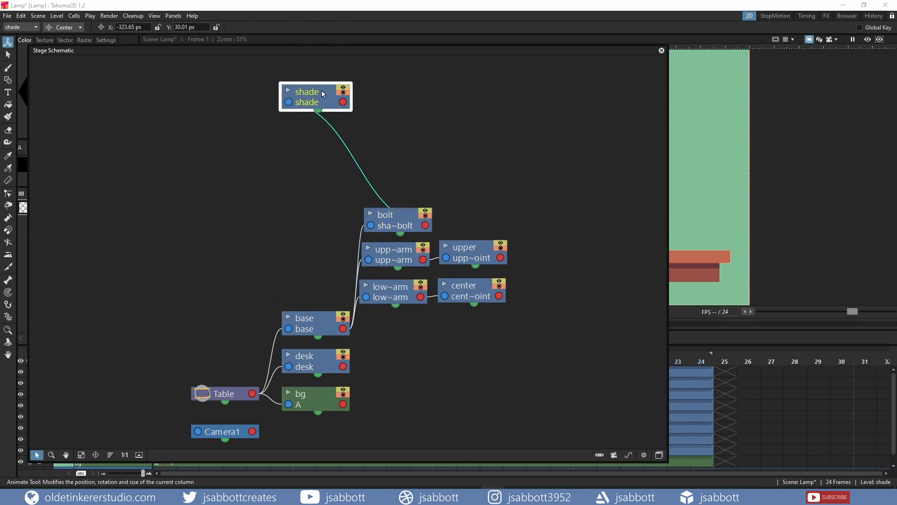
left_click_drag(323, 93, 483, 214)
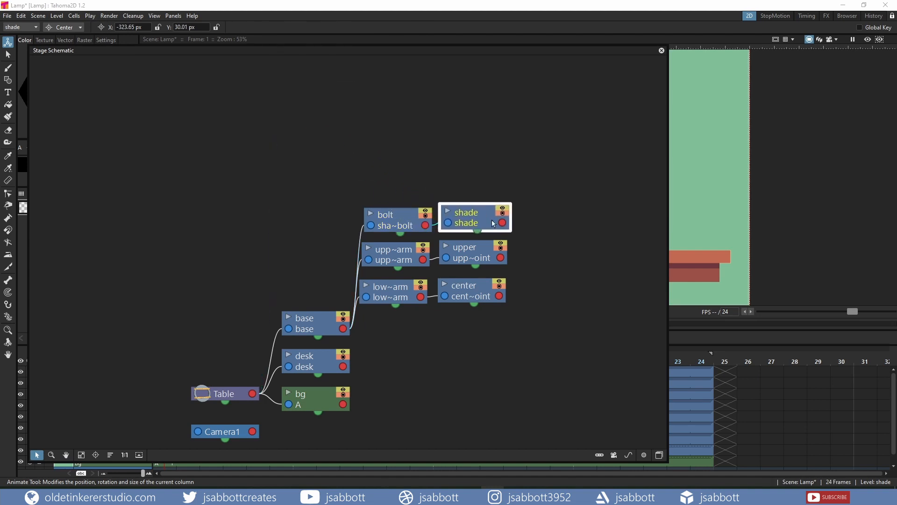
left_click_drag(564, 305, 545, 244)
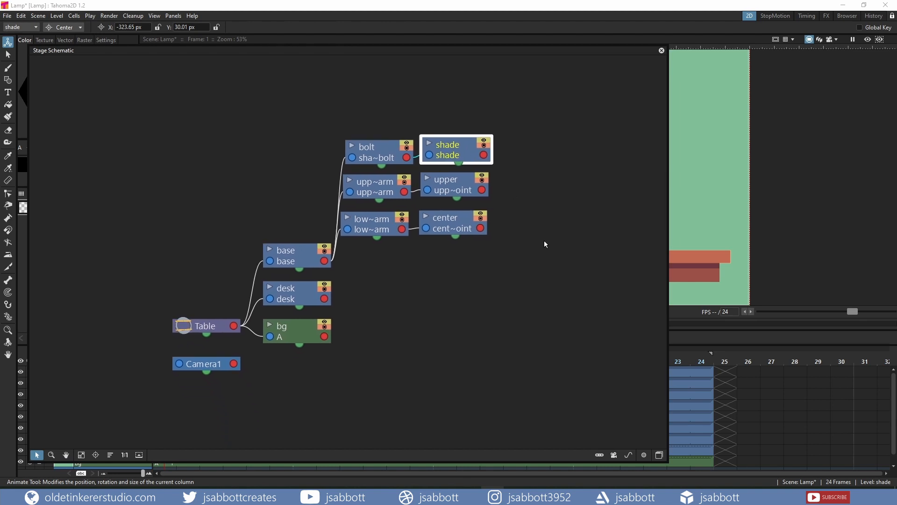
left_click(662, 50)
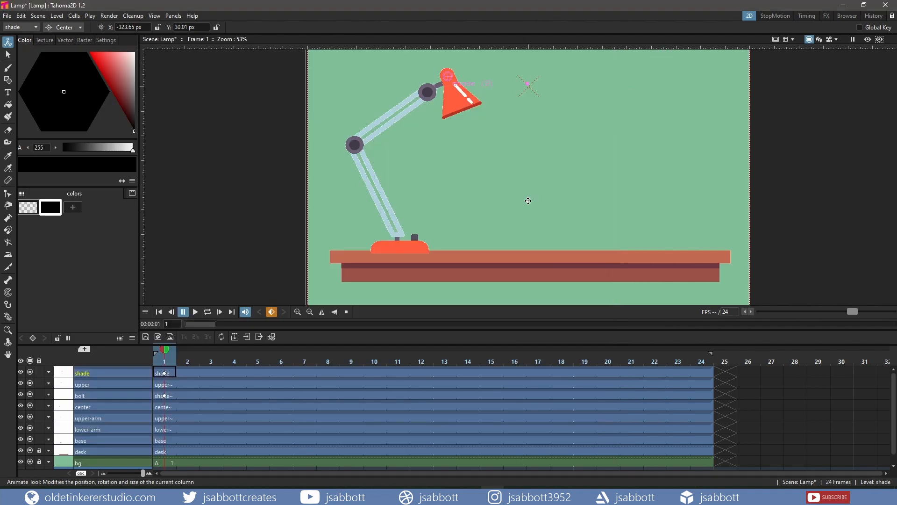
Test the rig by moving the base with the Animate tool in Position mode, and undo the move.
left_click(62, 28)
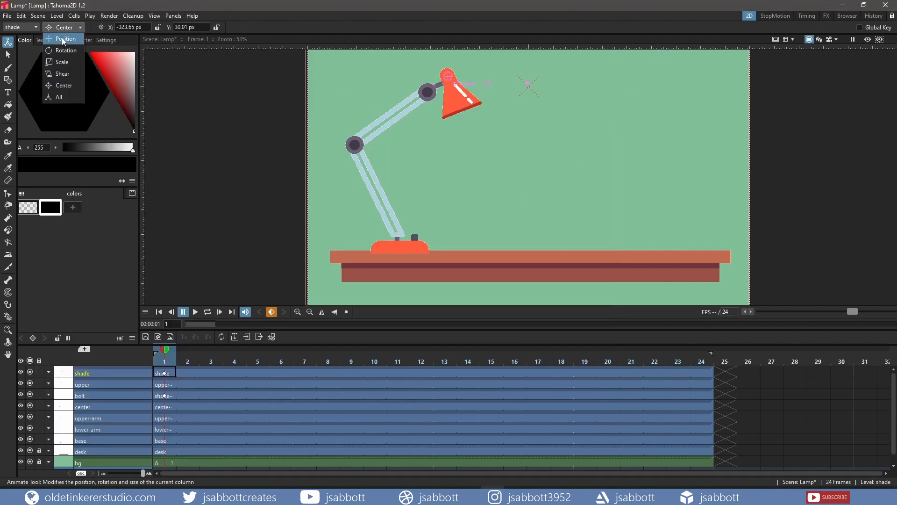
left_click(62, 39)
left_click(94, 441)
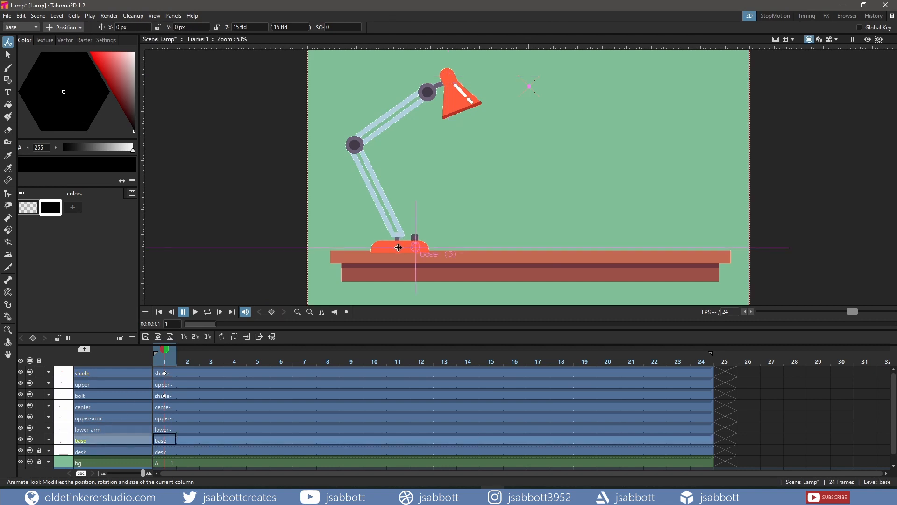
left_click_drag(399, 248, 409, 220)
key("ctrl+z")
Test the rig by rotating the base about its center in Rotation mode, and undo the rotation.
left_click(61, 28)
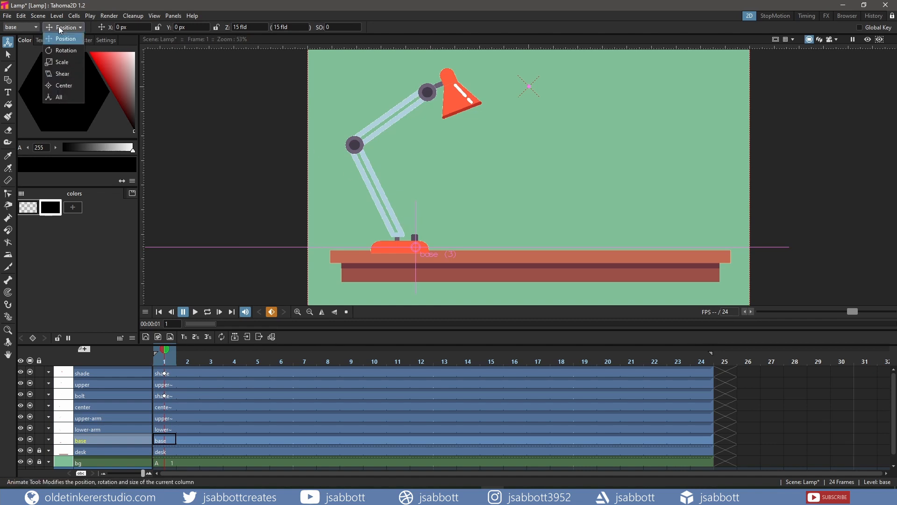
left_click(62, 50)
mouse_move(469, 212)
left_mouse_down()
mouse_move(456, 176)
mouse_move(475, 218)
left_mouse_up()
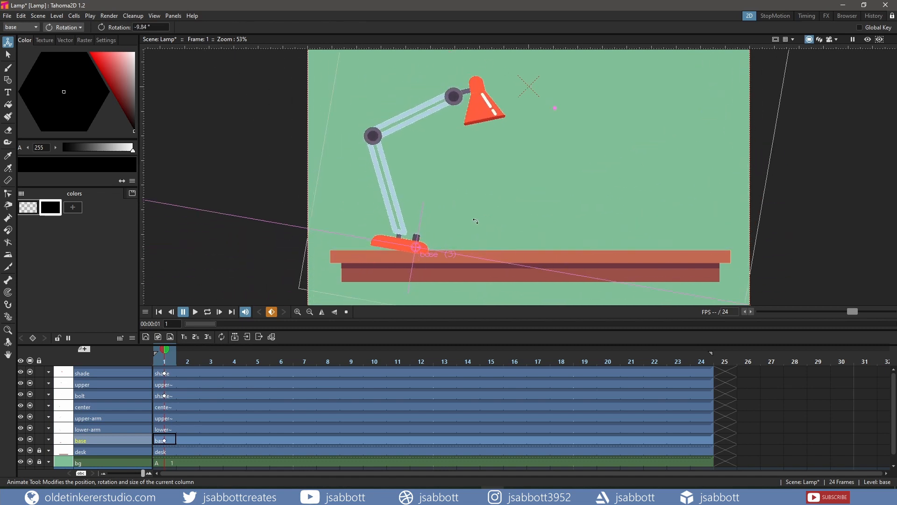
key("ctrl+z")
Test the rotation of the lower arm, upper arm and center joint, undoing each trial.
left_click(106, 428)
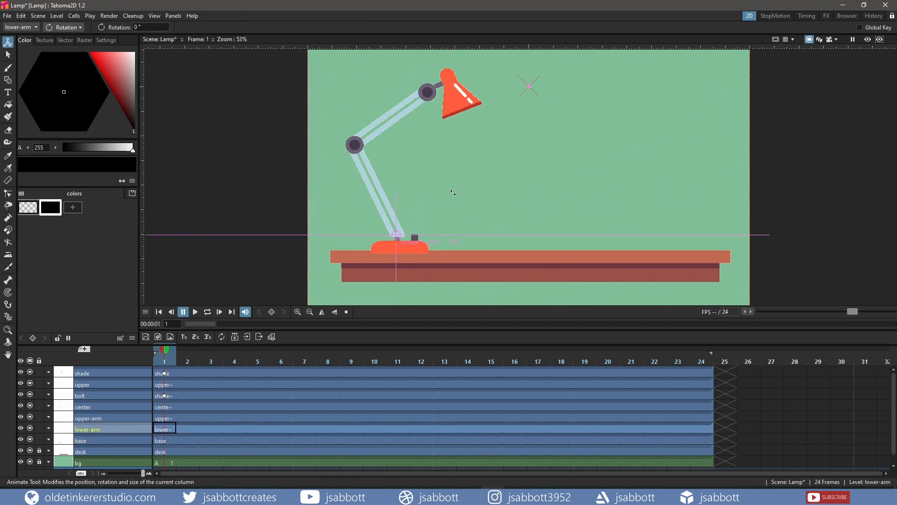
mouse_move(460, 186)
left_mouse_down()
mouse_move(436, 166)
mouse_move(468, 198)
mouse_move(447, 143)
mouse_move(464, 203)
left_mouse_up()
key("ctrl+z")
left_click(131, 417)
key("ctrl+z")
left_click(123, 408)
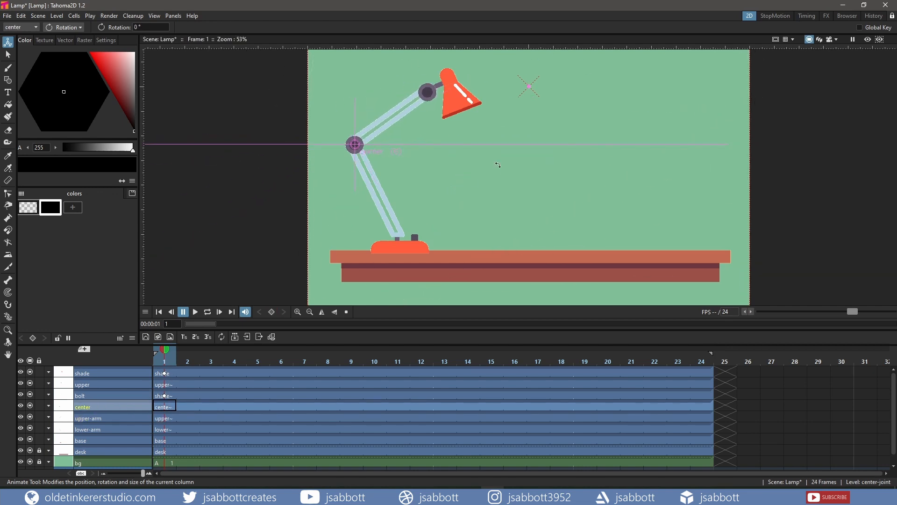
left_click_drag(499, 166, 436, 210)
key("ctrl+z")
Test the rotation of the upper joint and the shade, undoing each trial.
left_click(121, 394)
left_click_drag(478, 157, 482, 158)
key("ctrl+z")
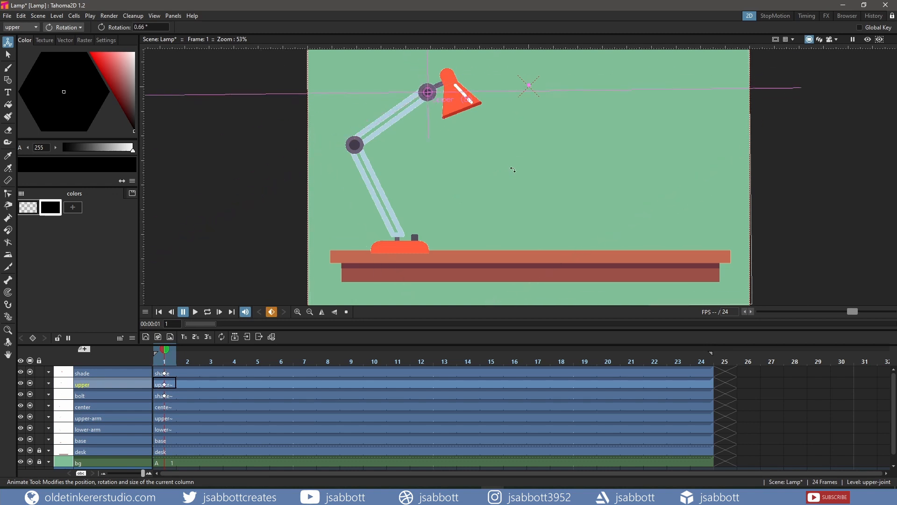
left_click(116, 374)
left_click_drag(456, 163, 469, 167)
key("ctrl+z")
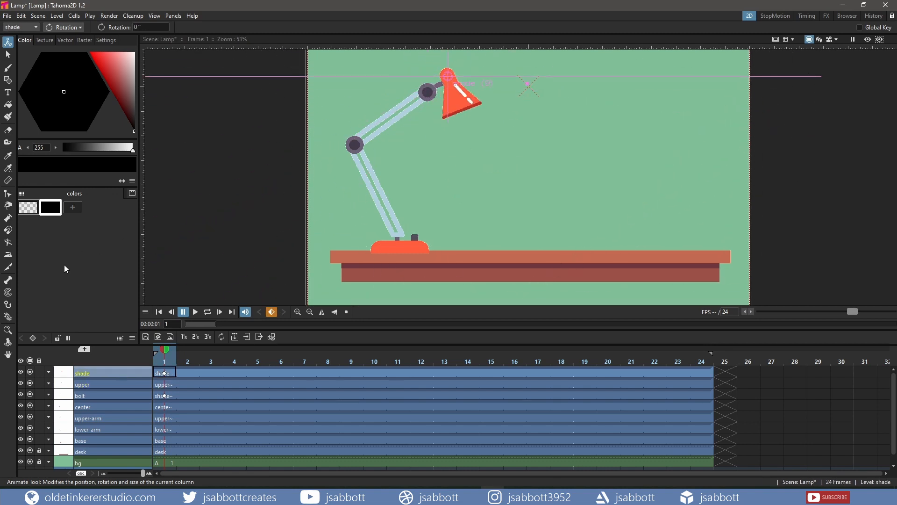
Activate the Skeleton tool in Animate mode and set keyframes at frame 1 for the upper and center joints.
left_click(8, 282)
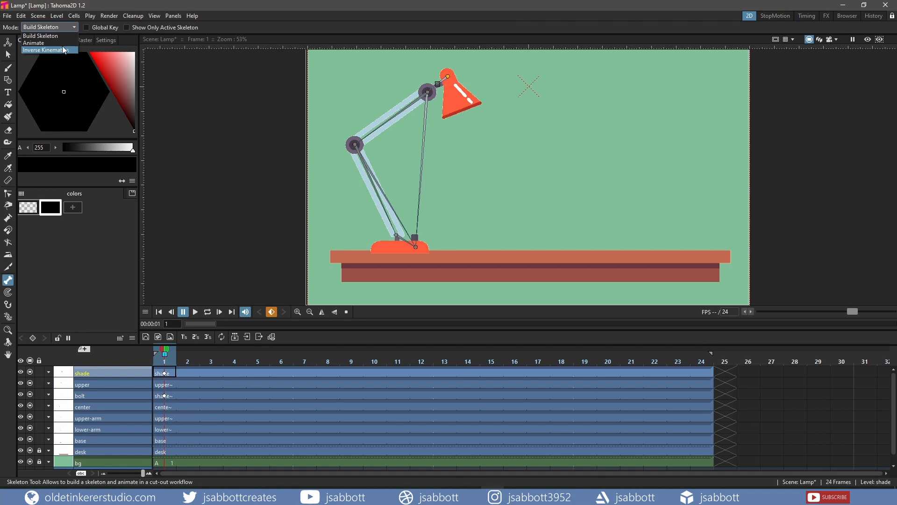
left_click(52, 42)
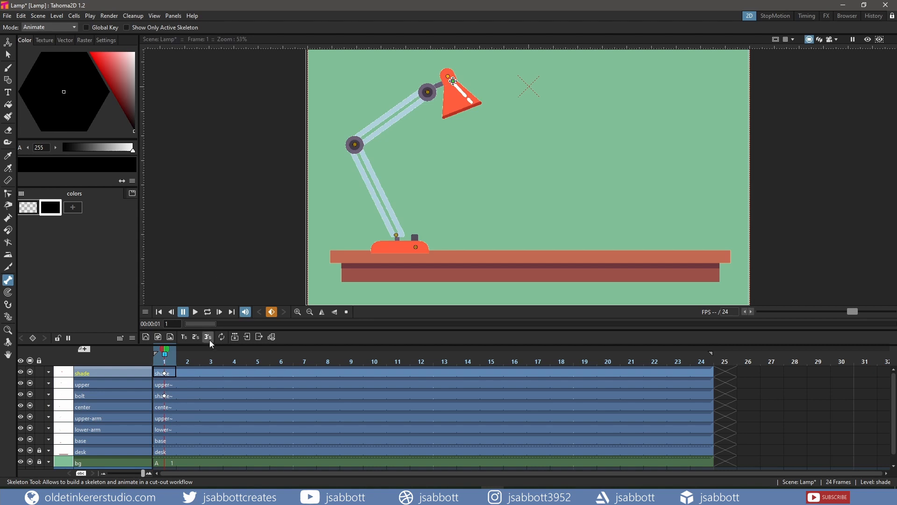
left_click(122, 385)
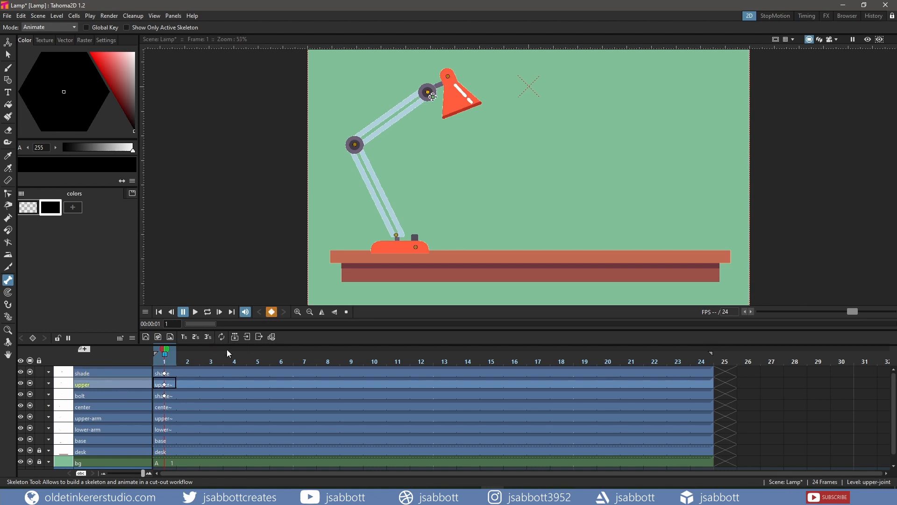
left_click(122, 405)
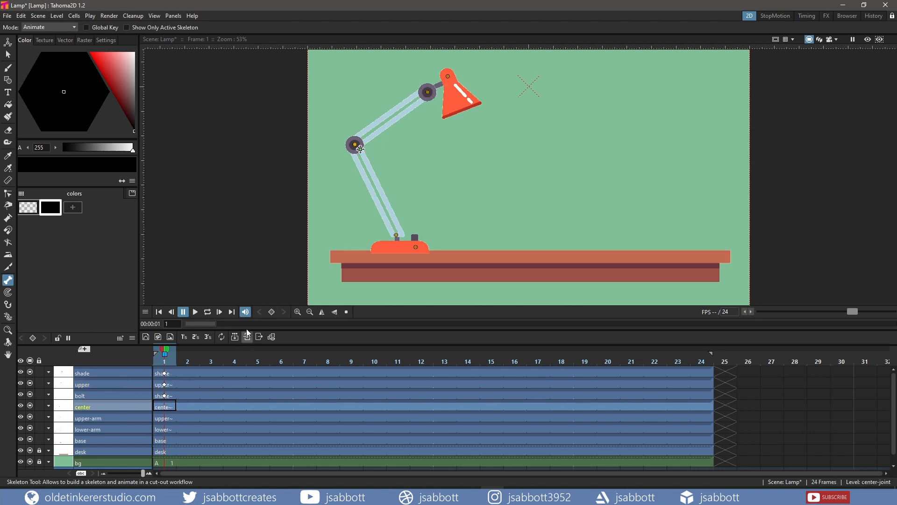
left_click(270, 312)
Set keyframes at frame 1 for the upper-arm, lower-arm and base columns.
left_click(117, 418)
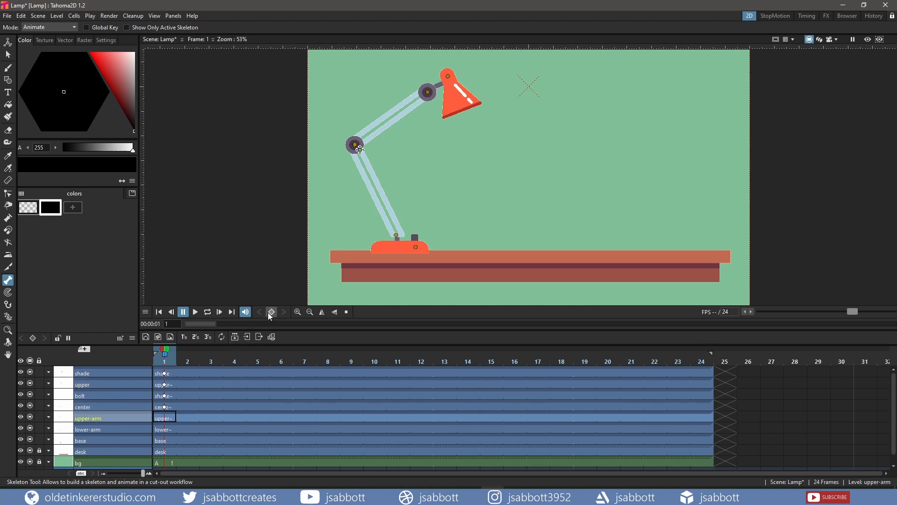
left_click(120, 428)
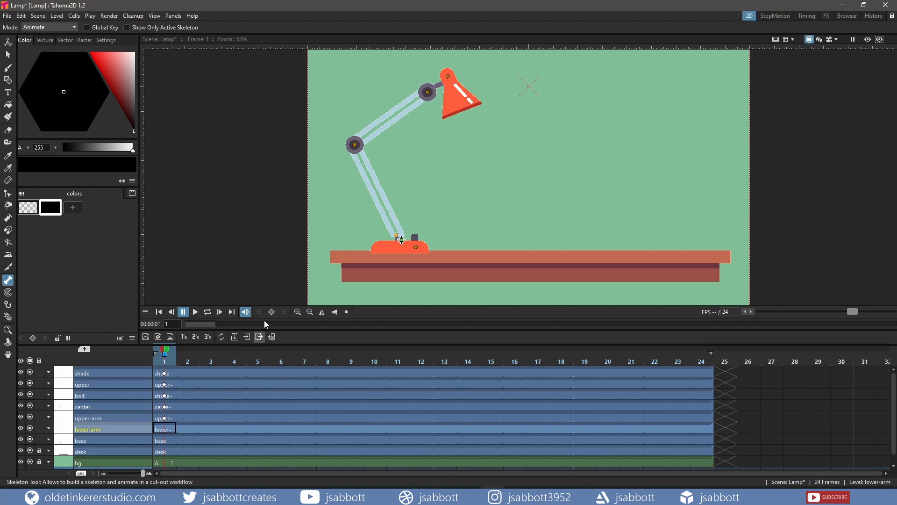
left_click(270, 311)
left_click(112, 440)
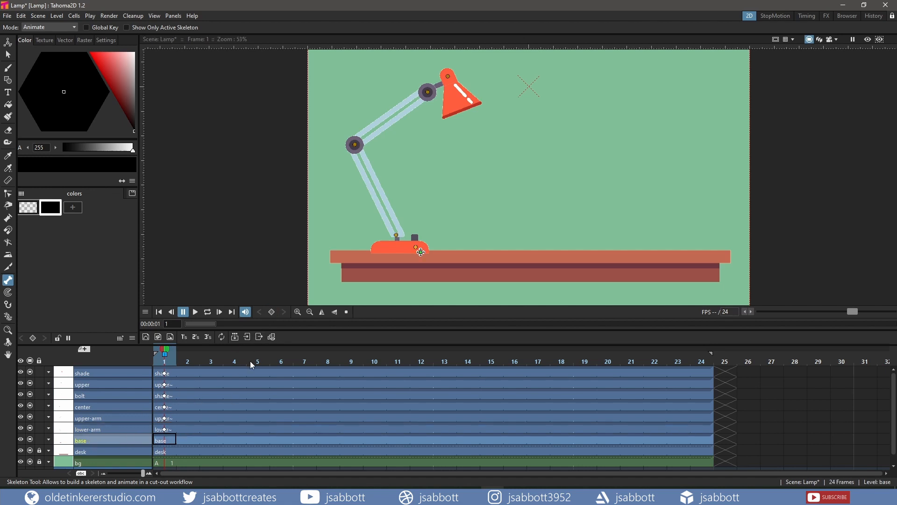
left_click(271, 312)
Return to the Animate tool and rotate the shade to about 22° at frame 3.
left_click(8, 45)
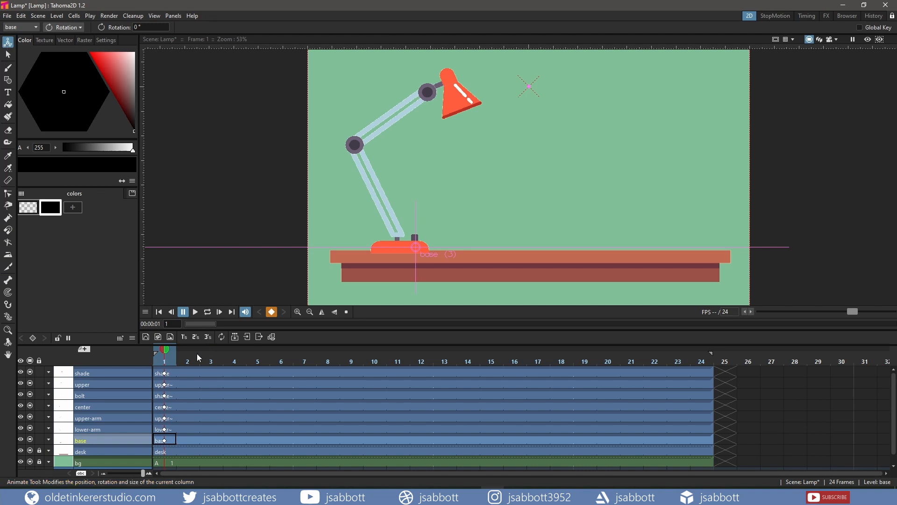
left_click_drag(164, 351, 206, 351)
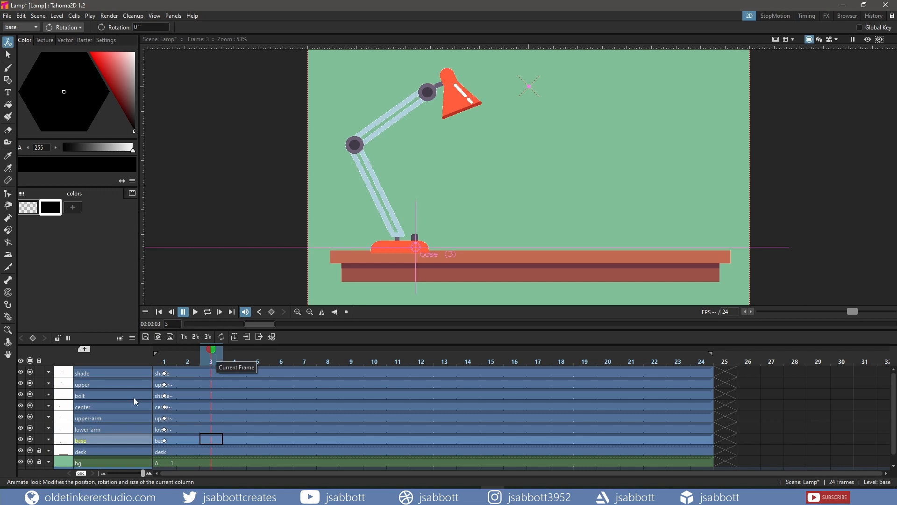
left_click(105, 373)
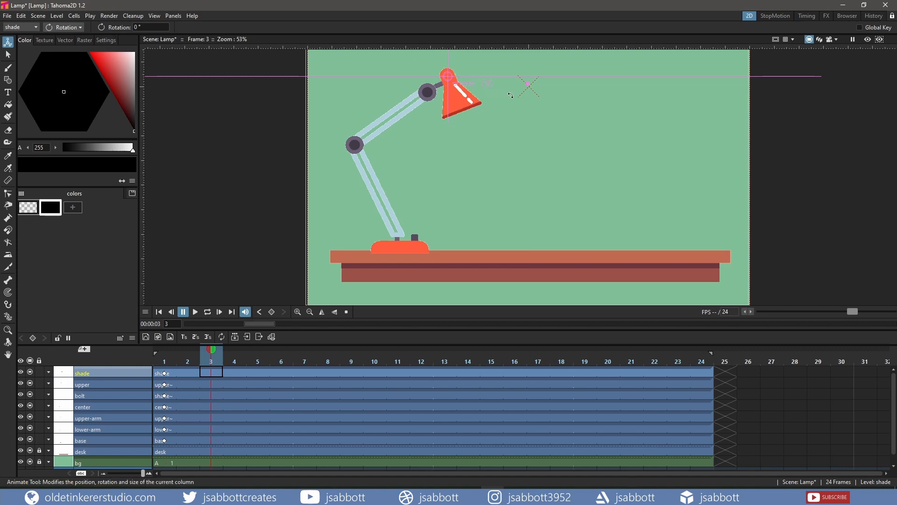
left_click_drag(511, 95, 516, 76)
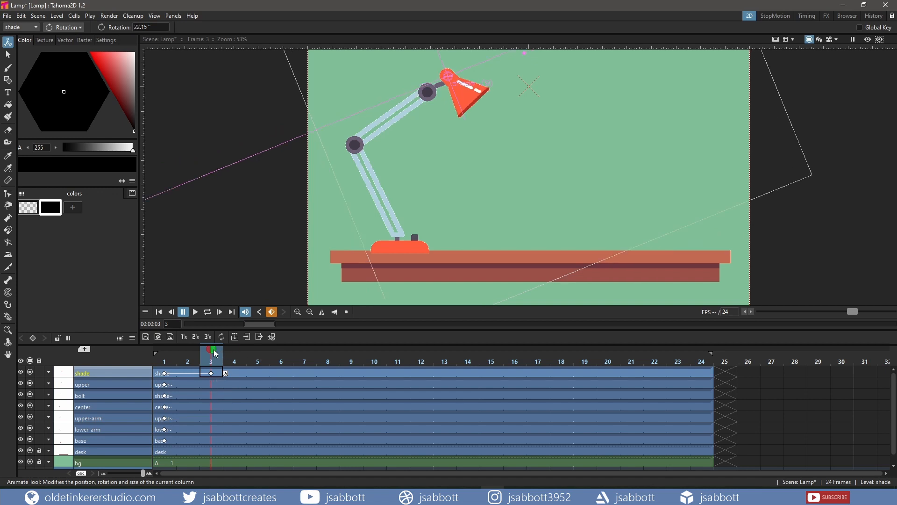
Rotate the shade further upward to about 36° at frame 5.
left_click_drag(220, 349, 249, 349)
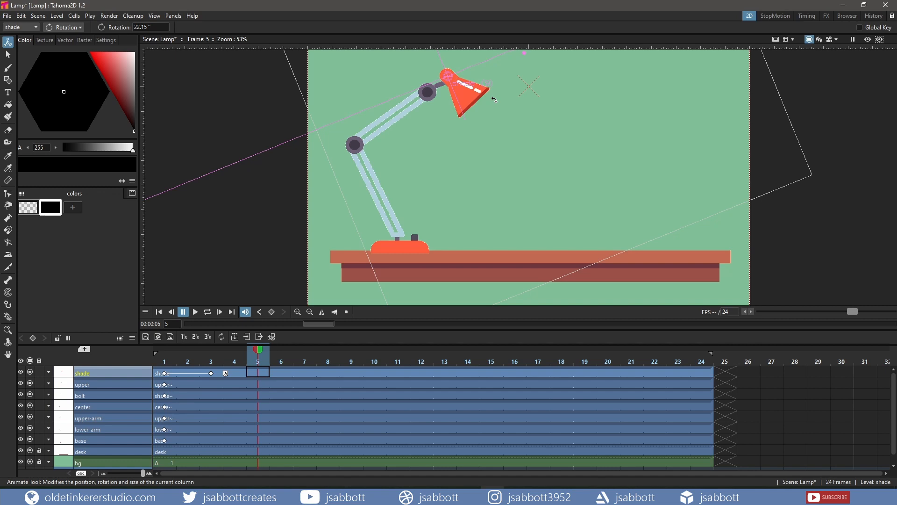
left_click_drag(495, 100, 496, 96)
left_click_drag(497, 91, 497, 88)
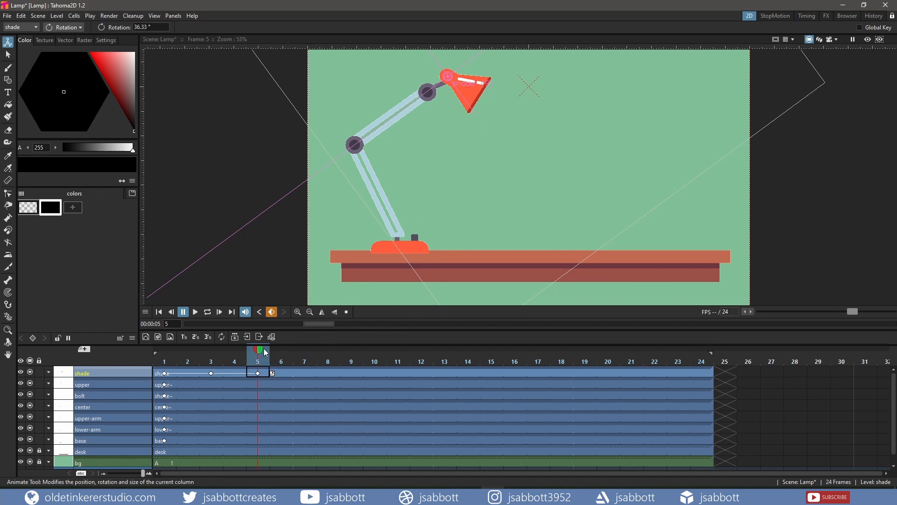
Rotate the lower arm to about 21° at frame 7 so that it leans farther back.
left_click_drag(262, 354, 302, 348)
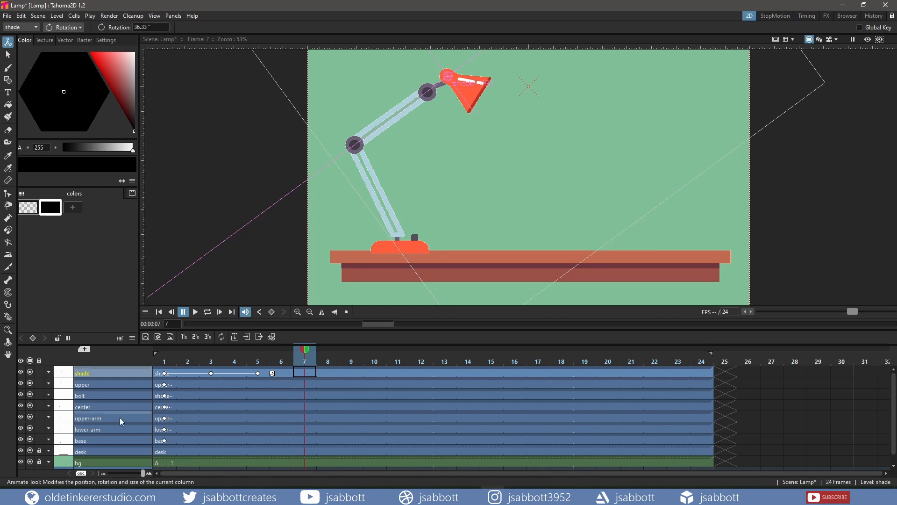
left_click(113, 428)
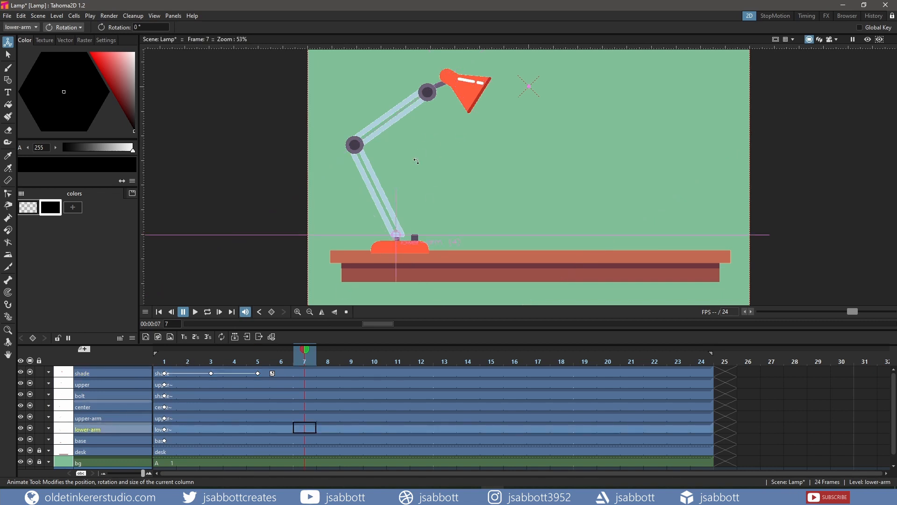
left_click(74, 28)
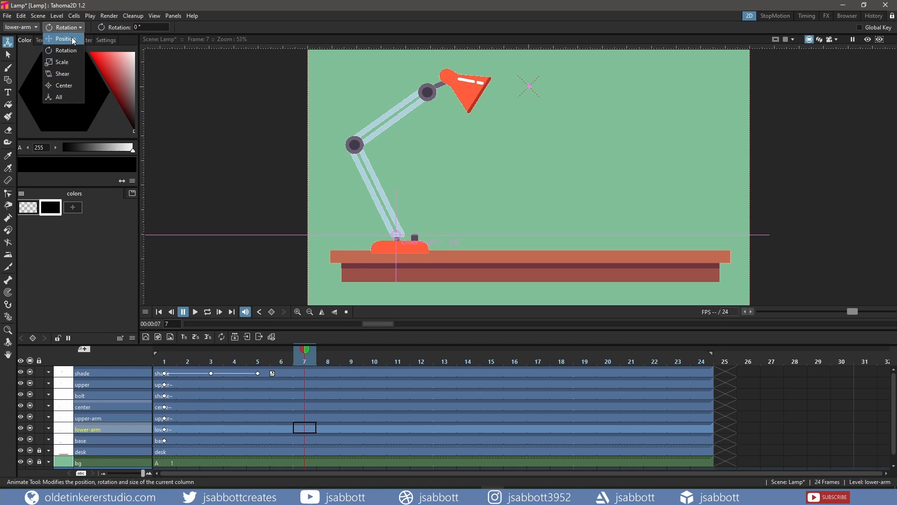
left_click(74, 40)
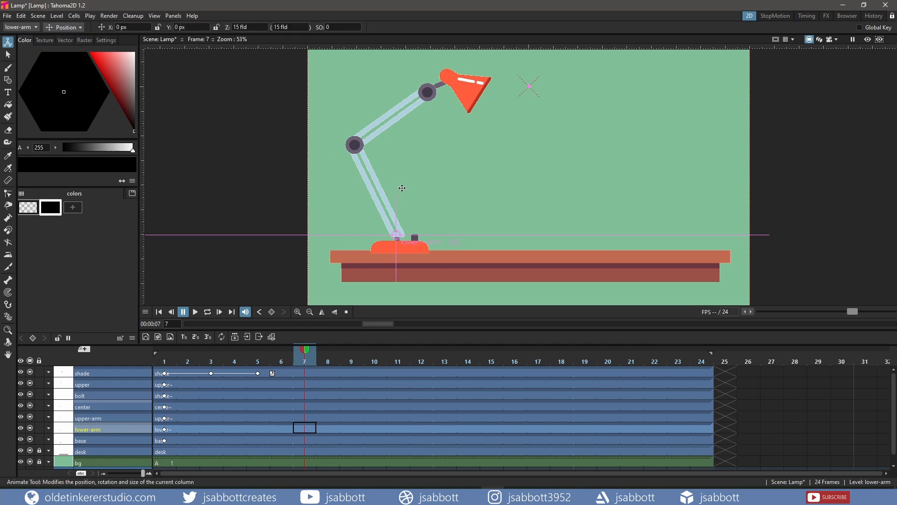
left_click(68, 27)
left_click(66, 50)
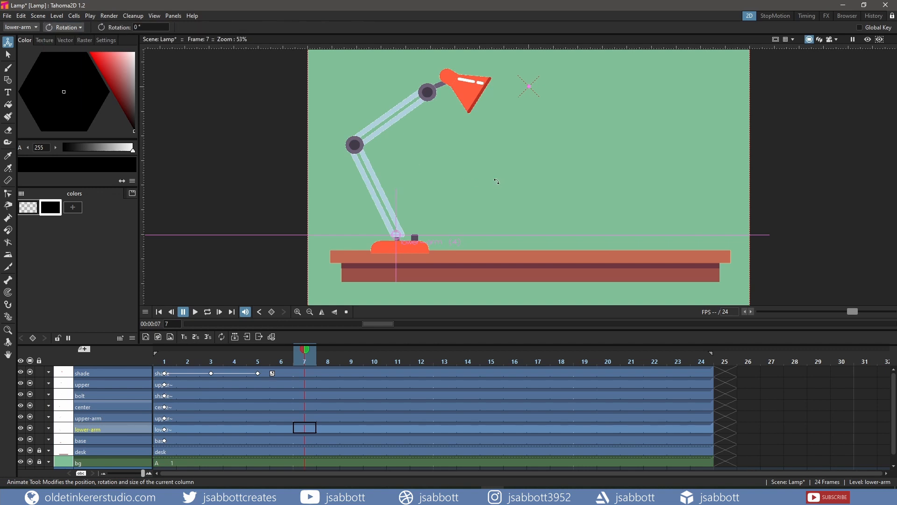
left_click_drag(490, 176, 469, 135)
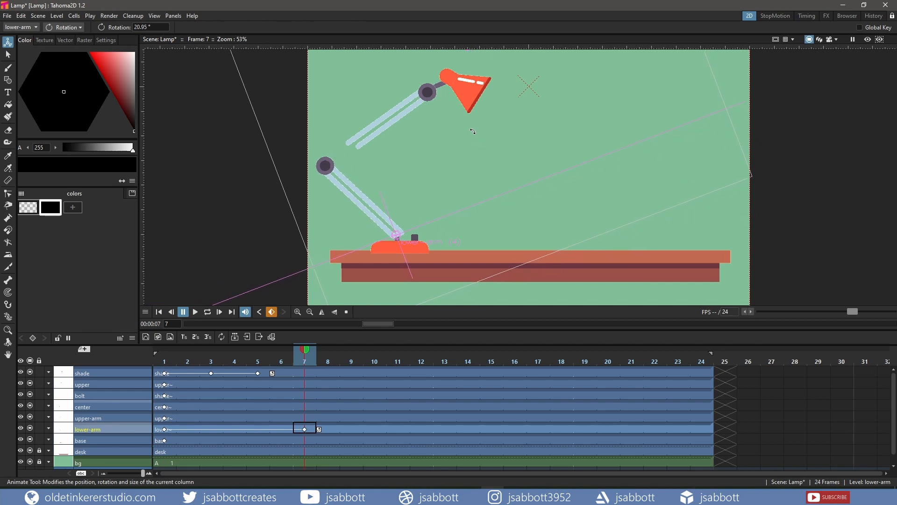
Move the upper arm at frame 7 to about X -122 px, Y -84 px so its lower end meets the center joint.
left_click(111, 416)
left_click_drag(472, 144, 473, 141)
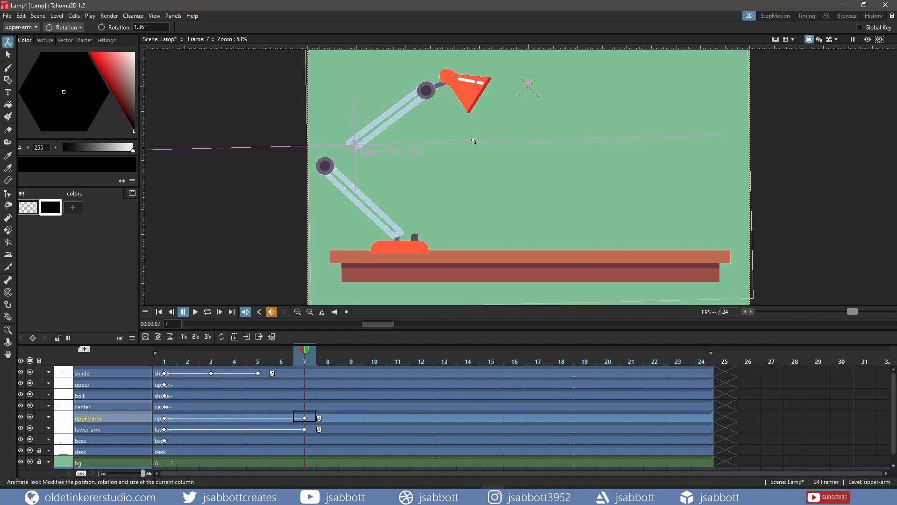
key("ctrl+z")
left_click(64, 28)
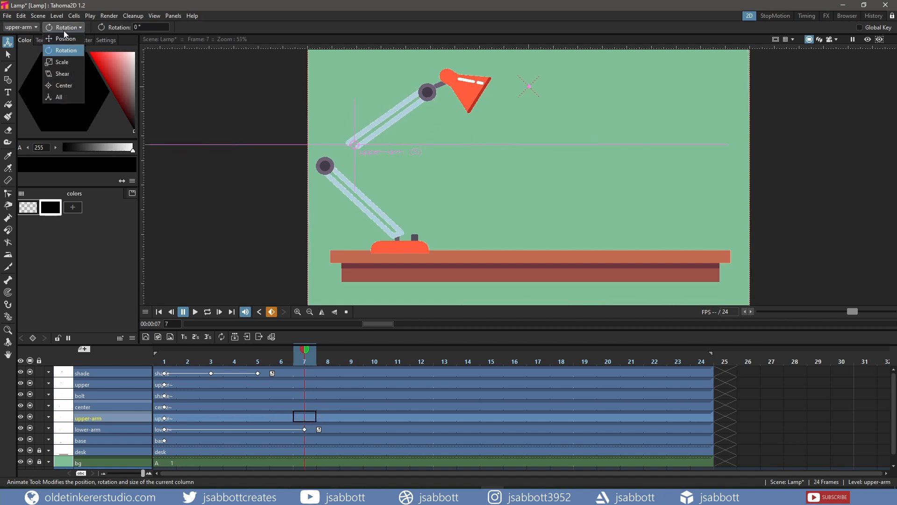
left_click(65, 41)
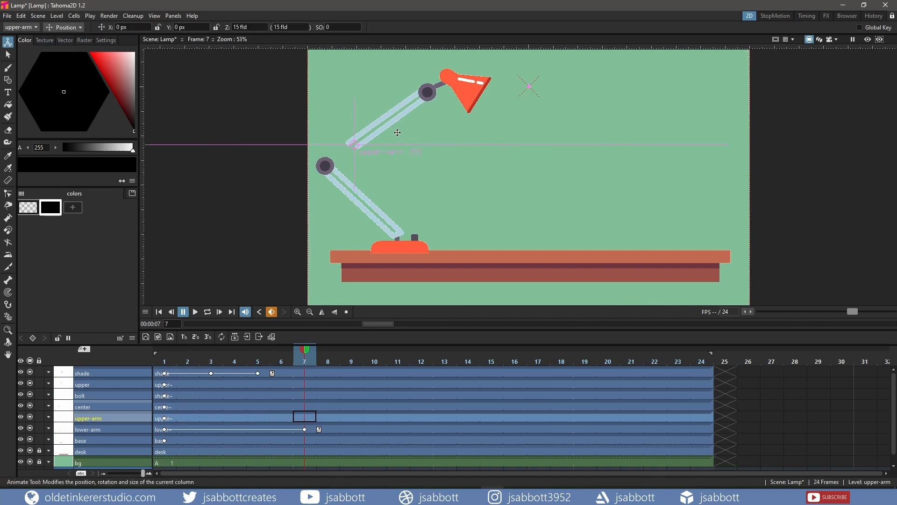
left_click_drag(398, 133, 368, 153)
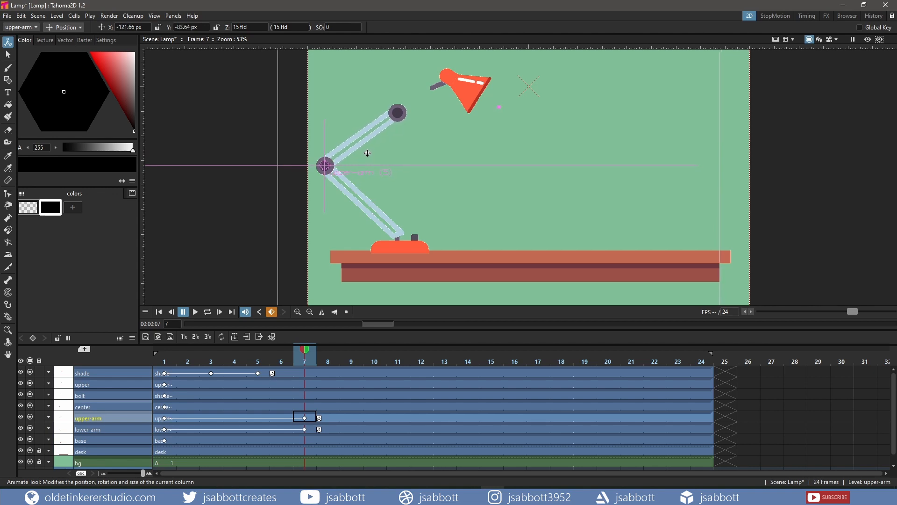
Move the bolt at frame 7 to about X -126 px, Y -77 px so the shade joins the upper arm's end.
left_click(97, 394)
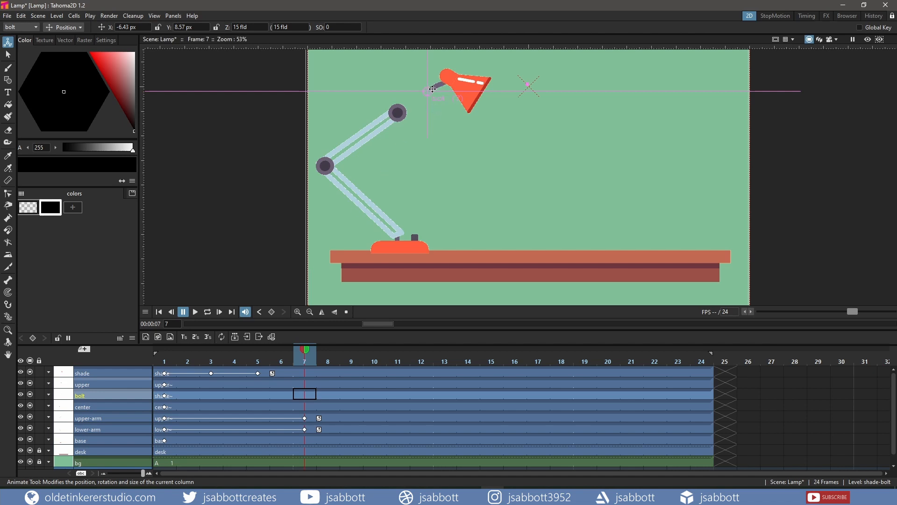
left_click_drag(433, 88, 404, 111)
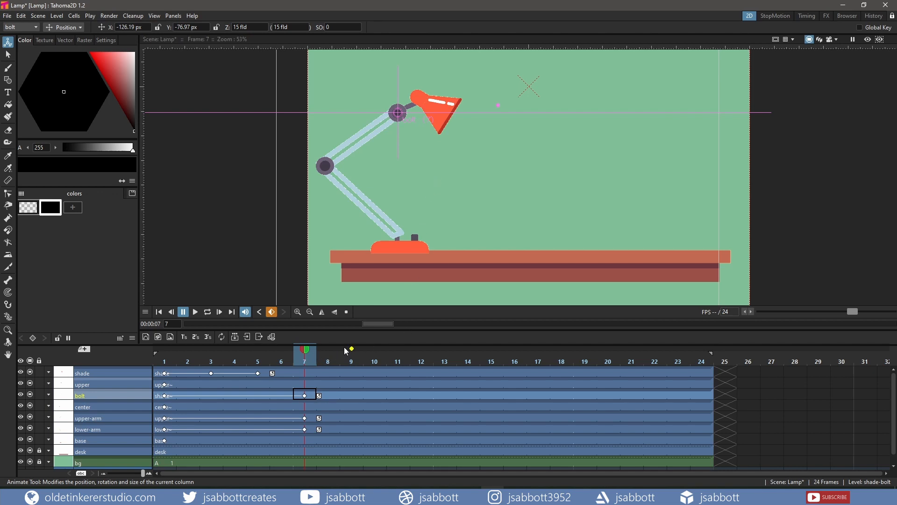
Rotate the shade downward to about 17° at frame 9.
left_click_drag(306, 353, 352, 352)
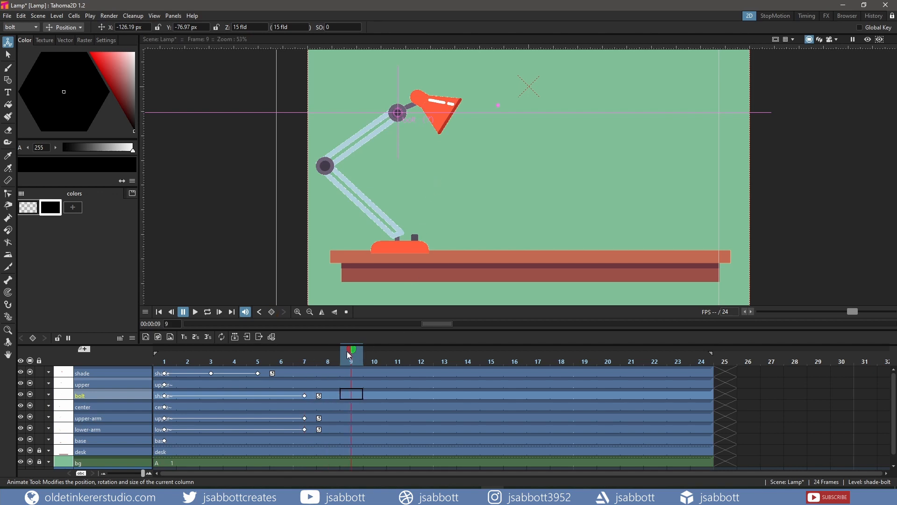
left_click(91, 373)
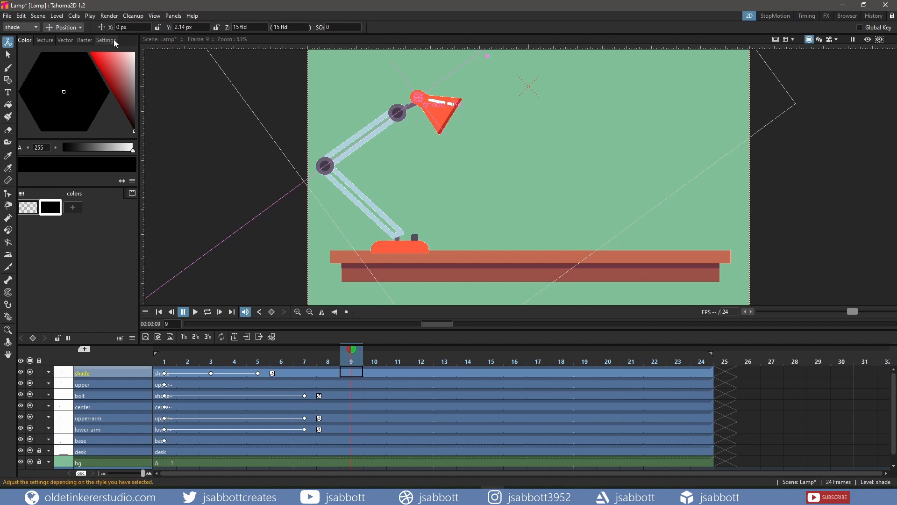
left_click(64, 27)
left_click(67, 48)
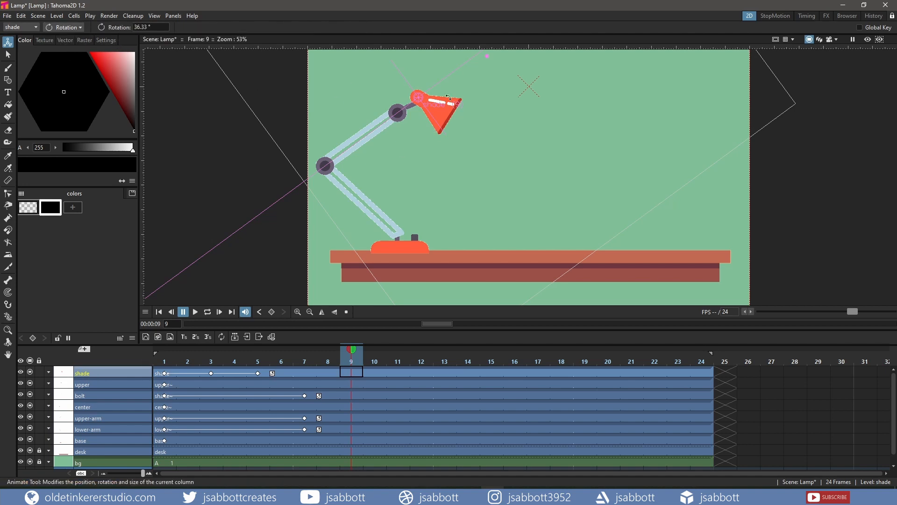
left_click_drag(478, 98, 475, 117)
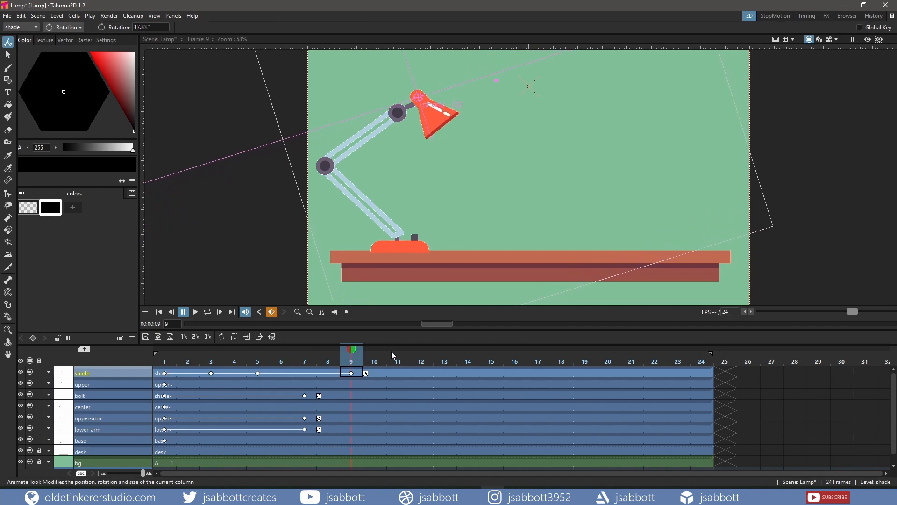
At frame 11, tilt the base forward to about -5° and rotate the shade to about 14°.
left_click_drag(354, 355, 397, 355)
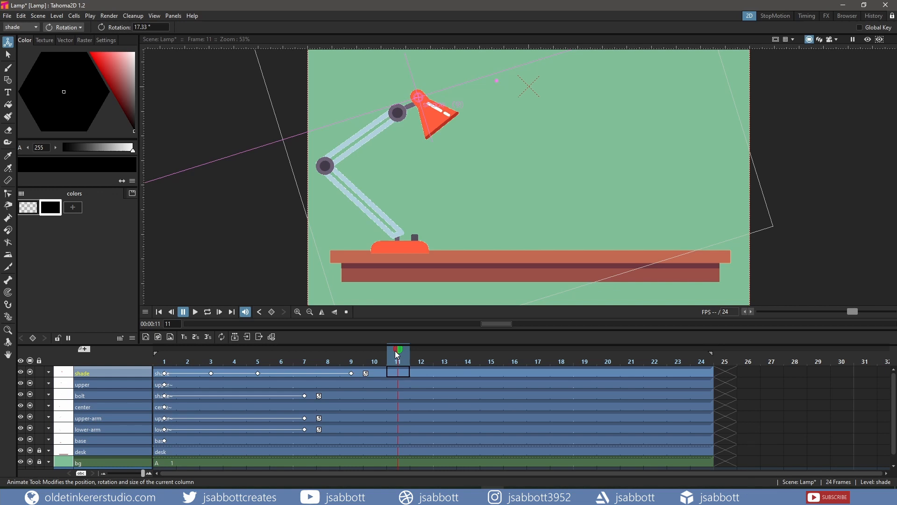
left_click(94, 441)
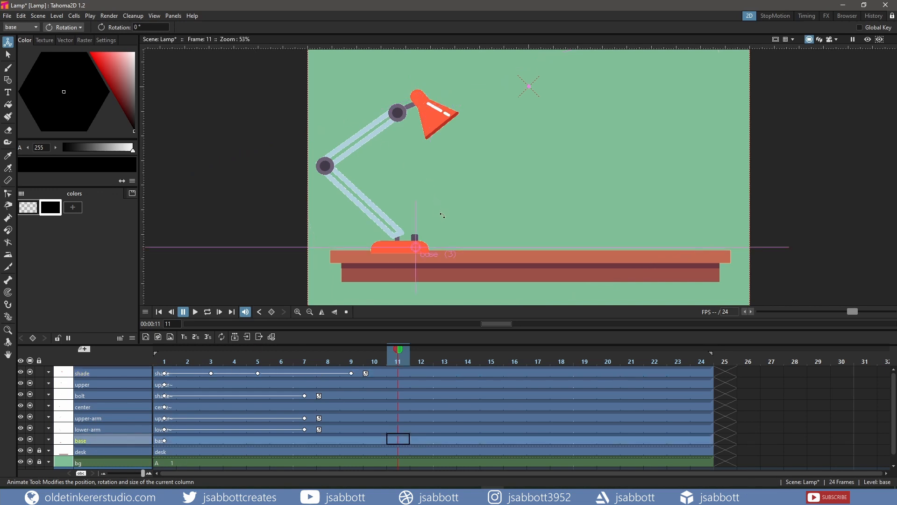
left_click_drag(444, 221, 446, 223)
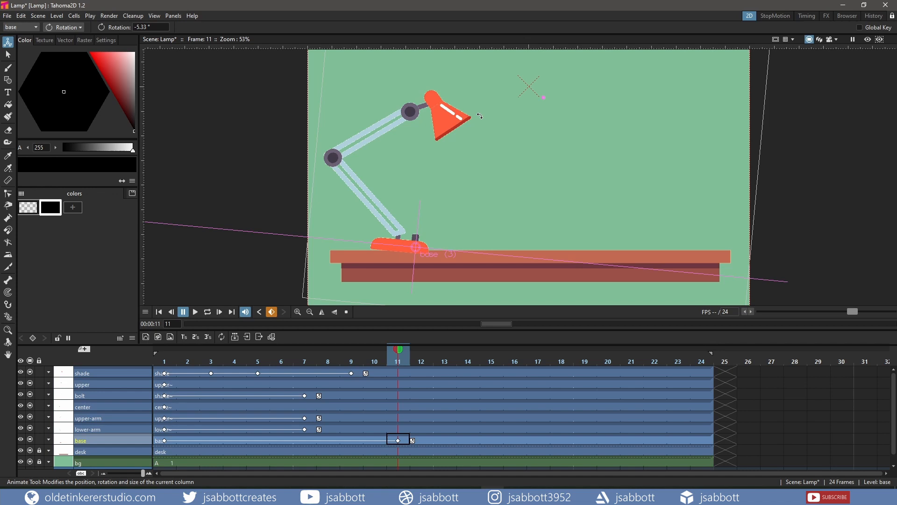
left_click_drag(480, 115, 480, 116)
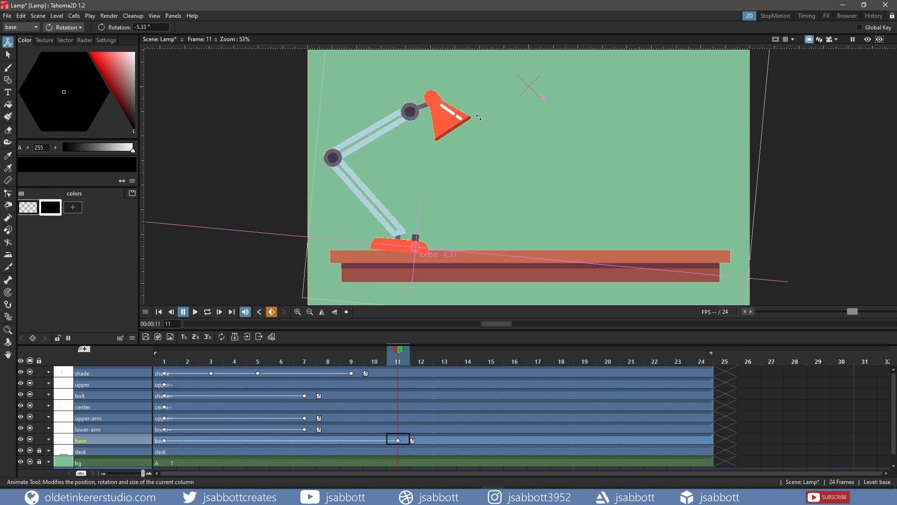
left_click(104, 373)
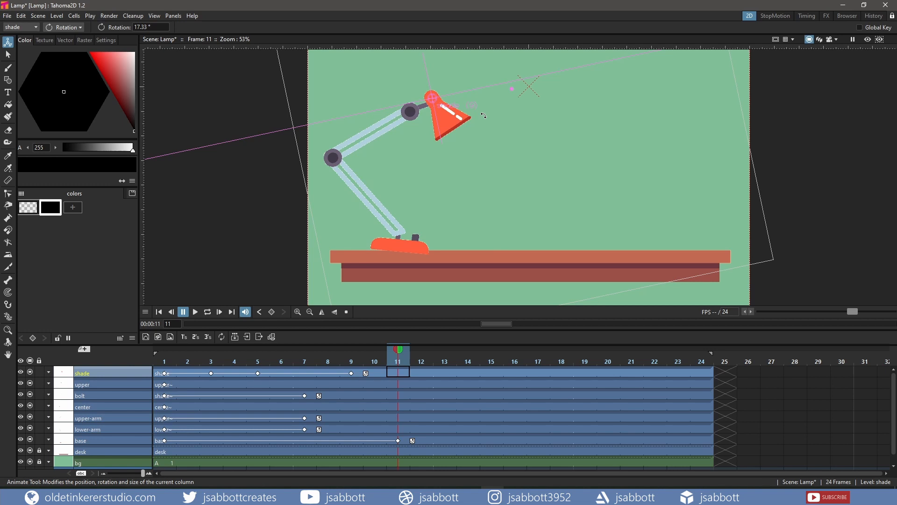
left_click_drag(483, 115, 483, 118)
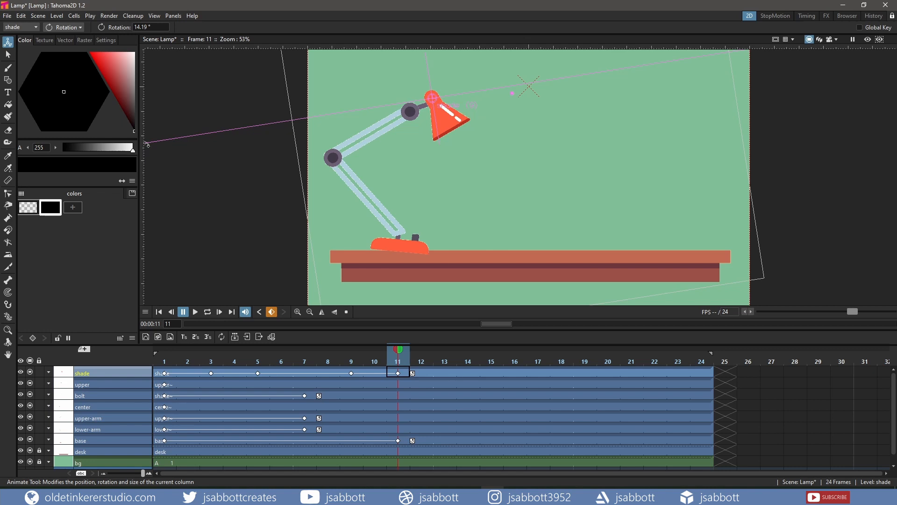
Copy the shade's keyframe from frame 9 and paste it at frame 13.
left_click(439, 352)
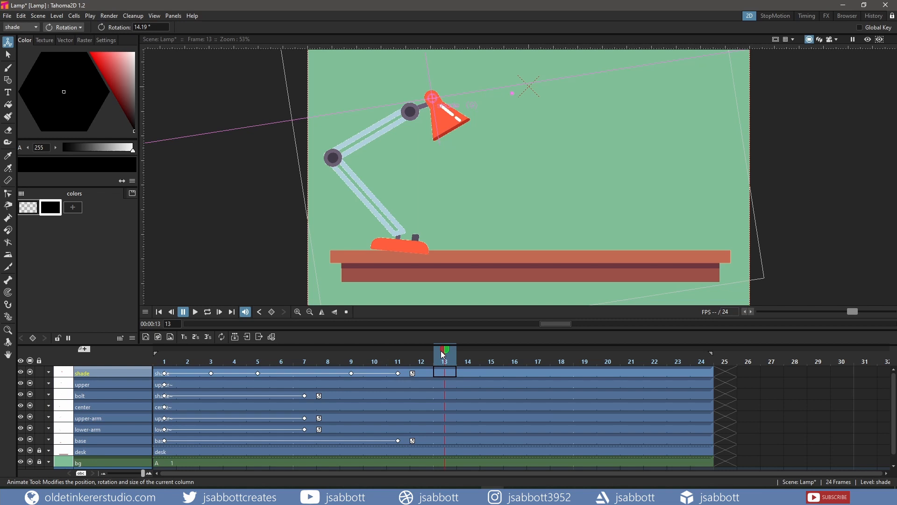
left_click(351, 374)
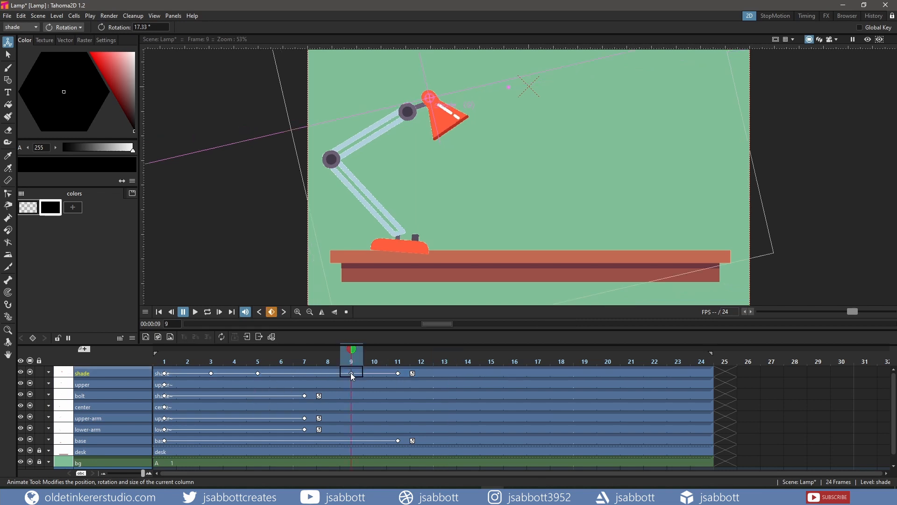
left_click(444, 358)
left_click(446, 373)
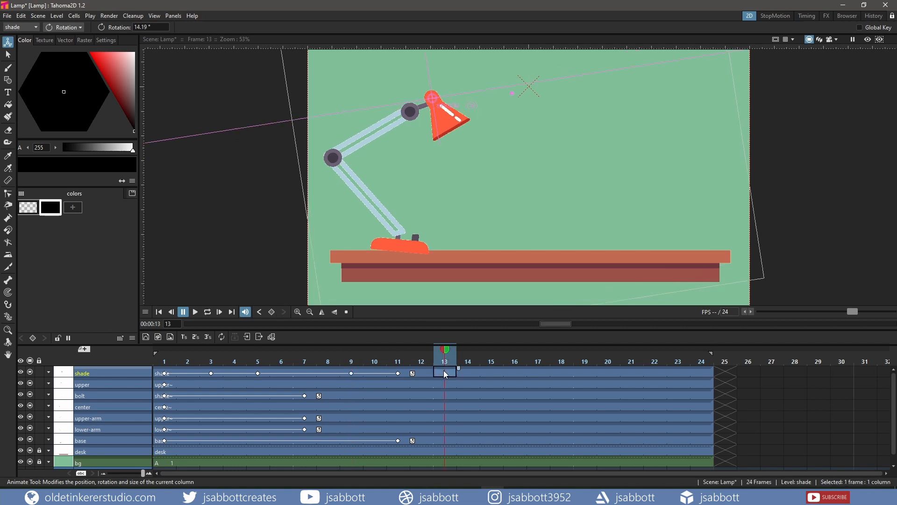
left_click(445, 374)
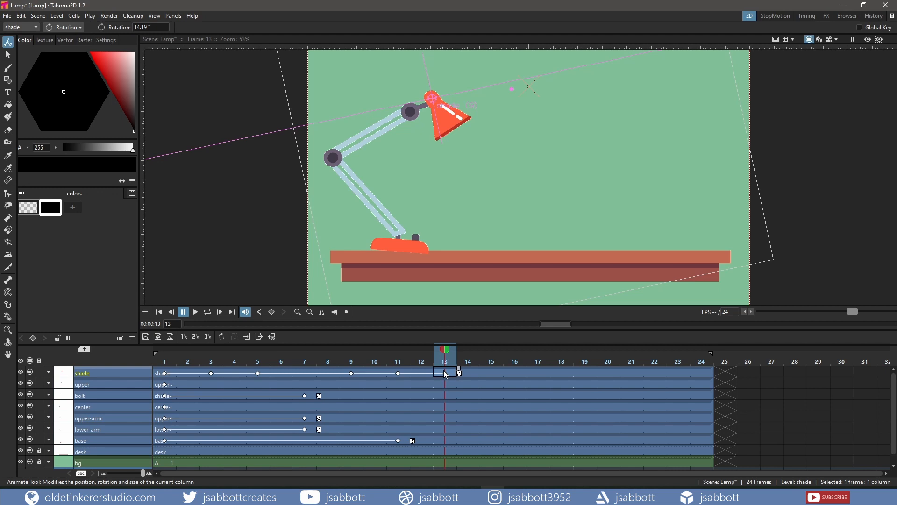
Copy the base's keyframe from frame 1 and paste it at frame 13 to set it flat on the desk.
left_click(164, 441)
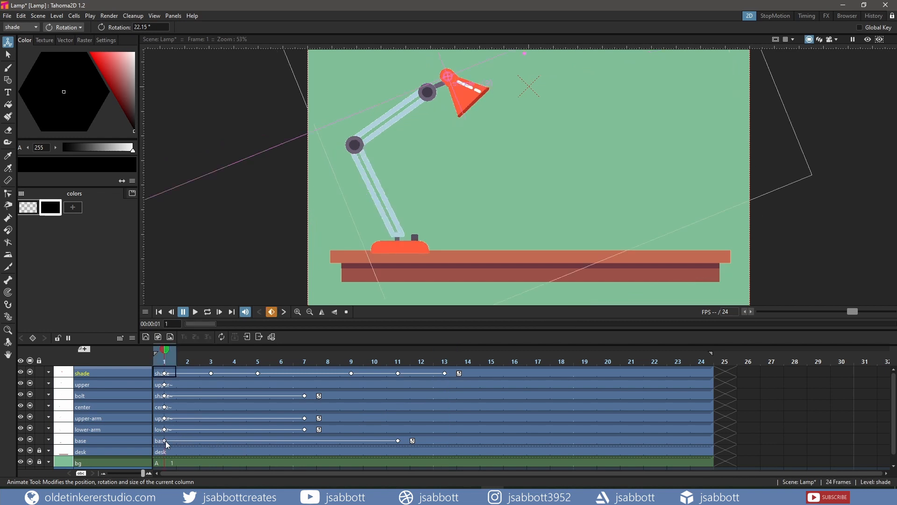
left_click(445, 439)
key("ctrl+v")
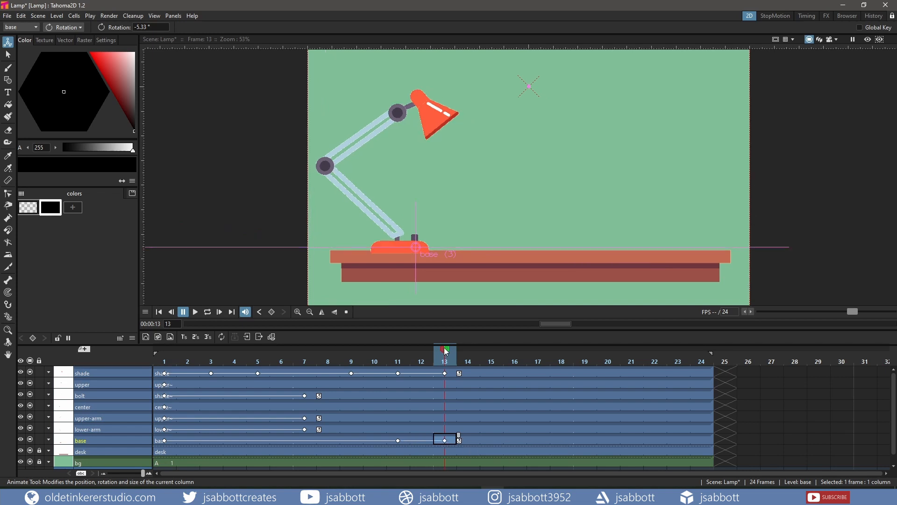
Lift the base off the desk at frame 15 by moving it to about X 120 px, Y 106 px.
left_click_drag(445, 351, 486, 349)
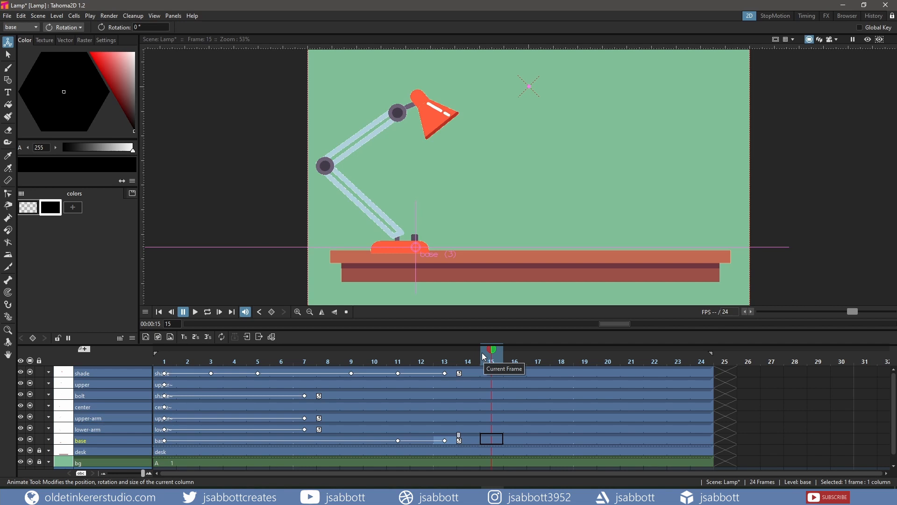
left_click(99, 444)
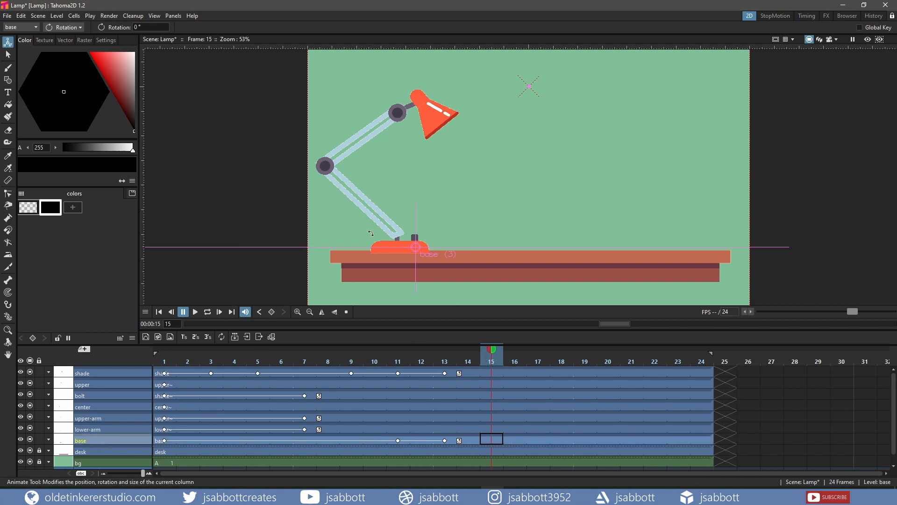
left_click(65, 27)
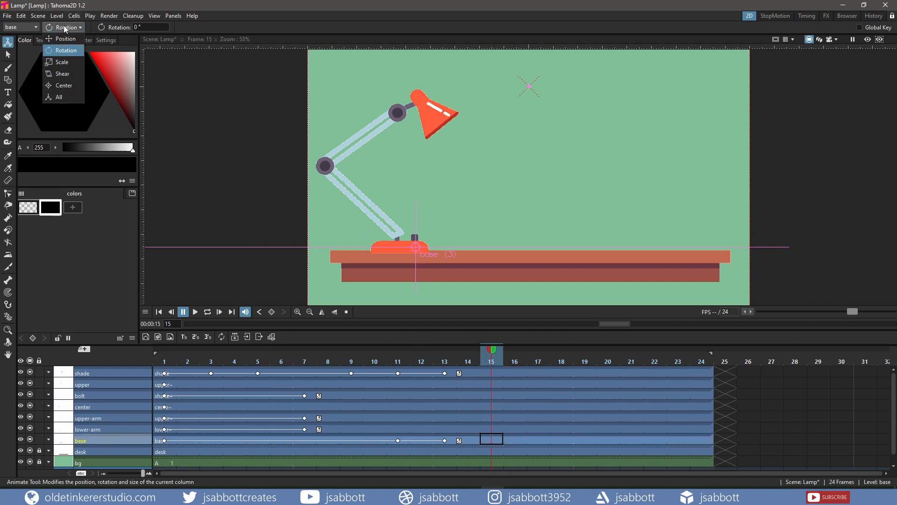
left_click(66, 40)
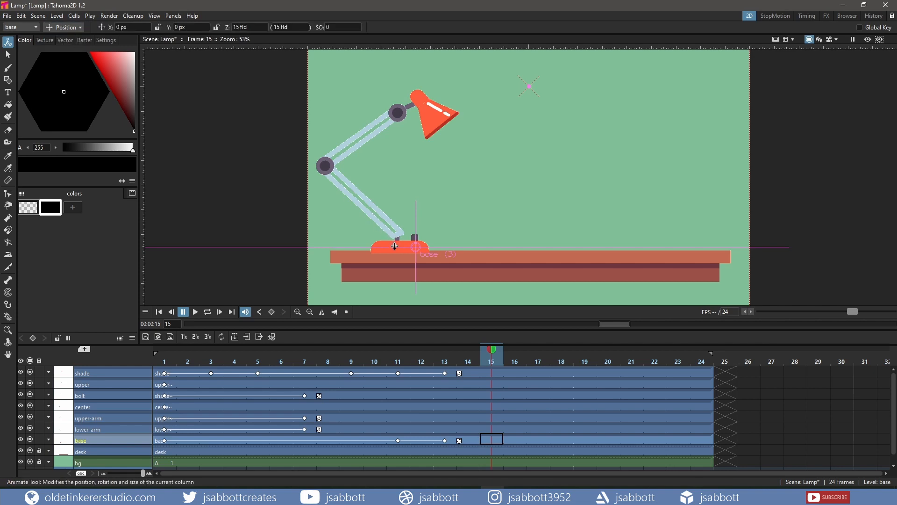
left_click_drag(395, 247, 425, 220)
At frame 15, tilt the raised base slightly forward and rotate the shade slightly upward.
left_click(69, 27)
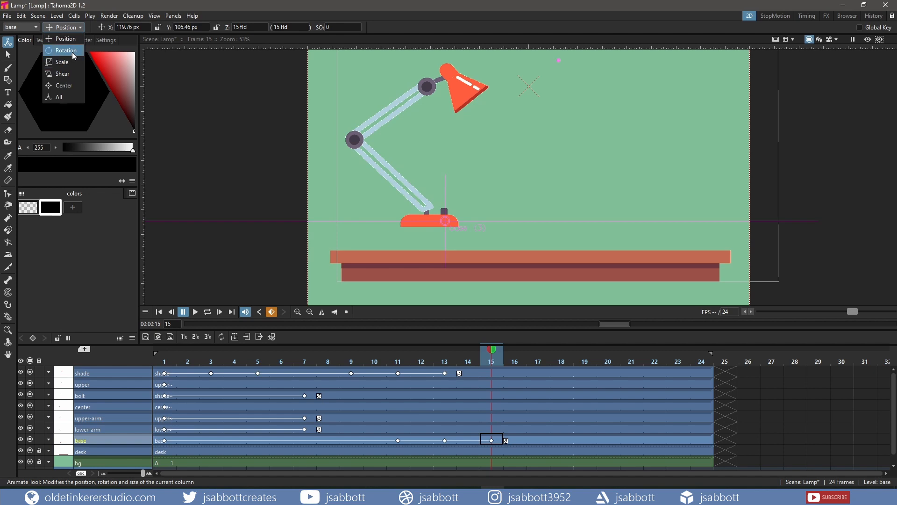
left_click(72, 52)
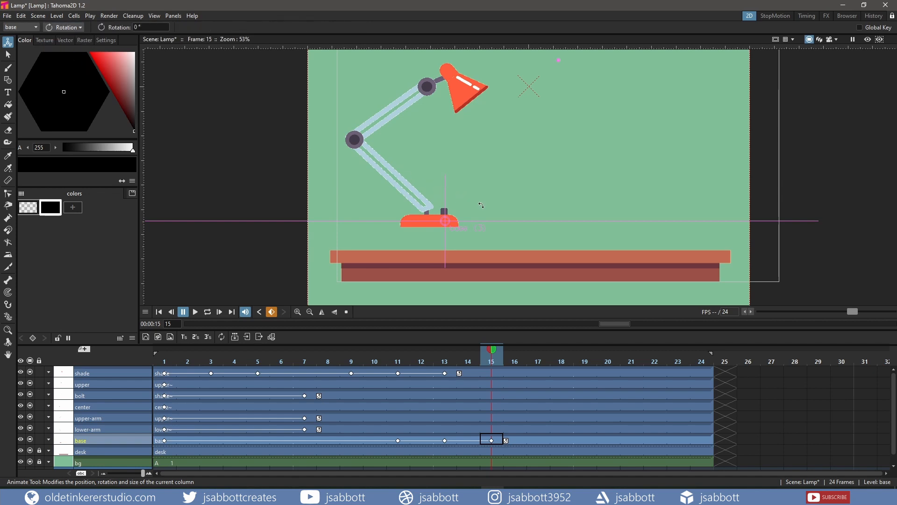
left_click_drag(482, 205, 485, 213)
left_click(123, 374)
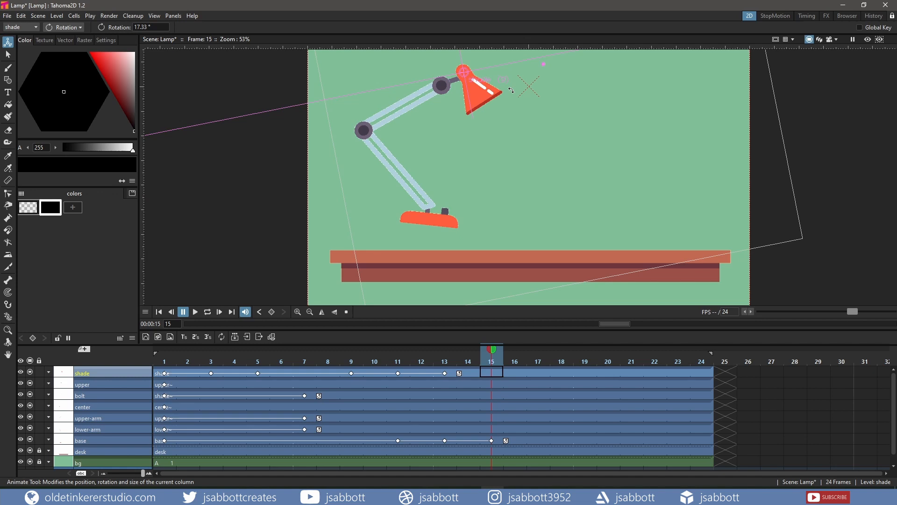
left_click_drag(511, 90, 507, 98)
At frame 15, rotate the lower arm to about 15° and the upper arm to about 6.6°.
left_click(97, 430)
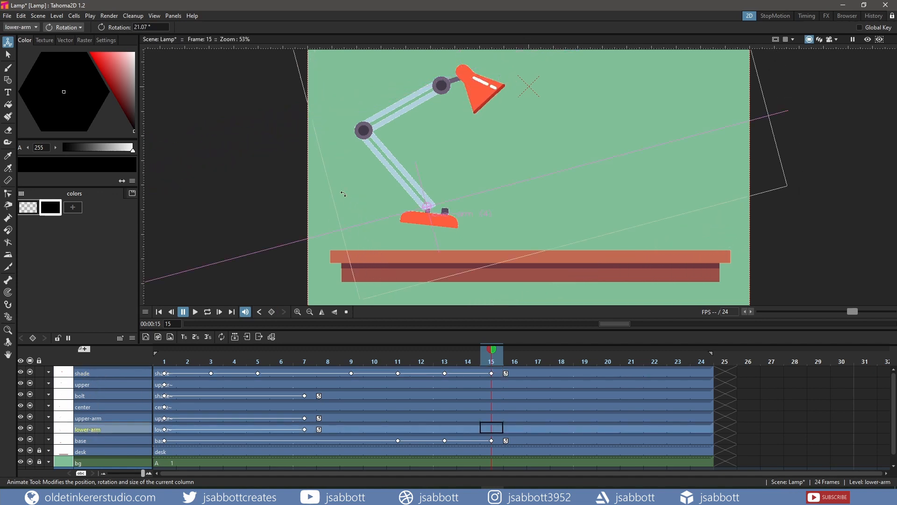
left_click_drag(405, 132, 412, 130)
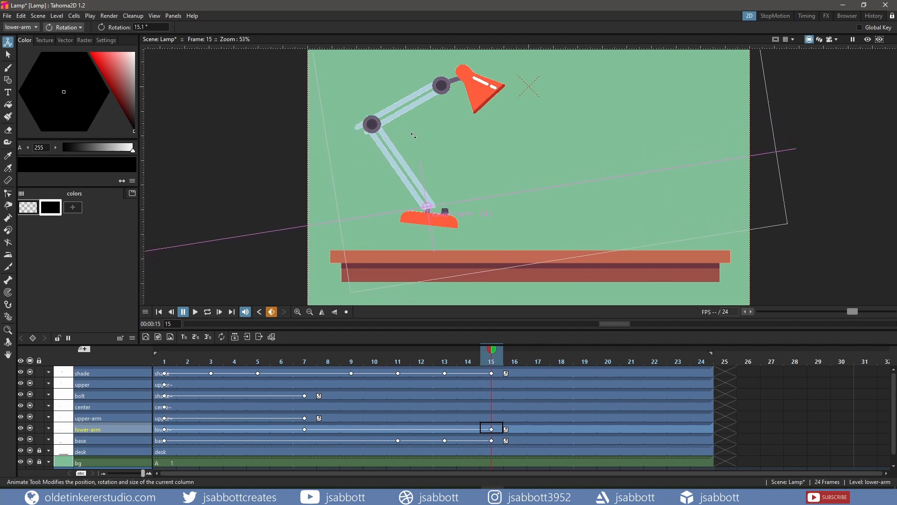
left_click(97, 416)
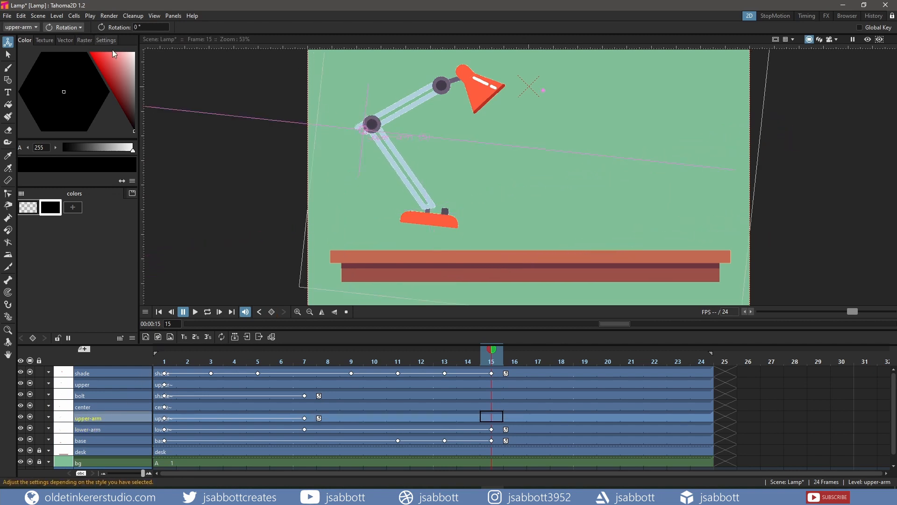
left_click_drag(408, 112, 406, 109)
Reconnect the joints at frame 15, moving the upper arm to about X -90, Y -54 px and the bolt to about X -123, Y -15 px.
left_click(64, 27)
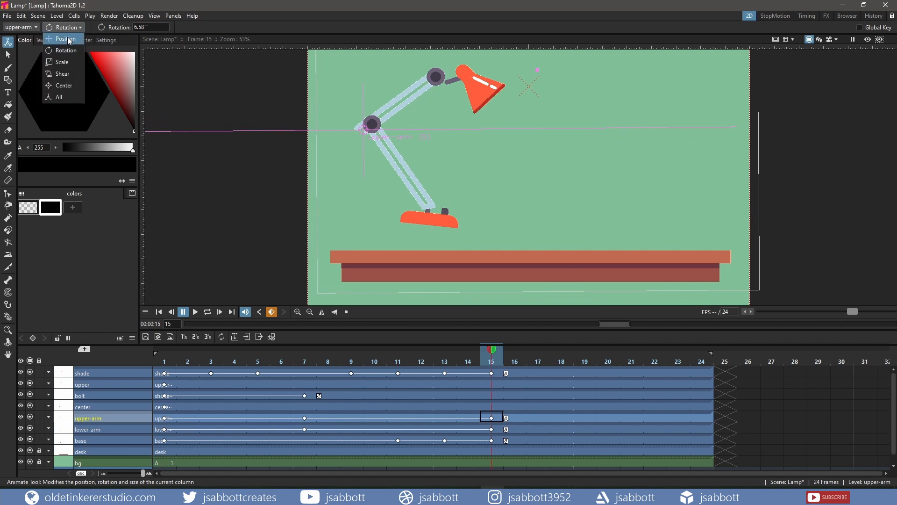
left_click(61, 42)
left_click_drag(364, 130, 372, 124)
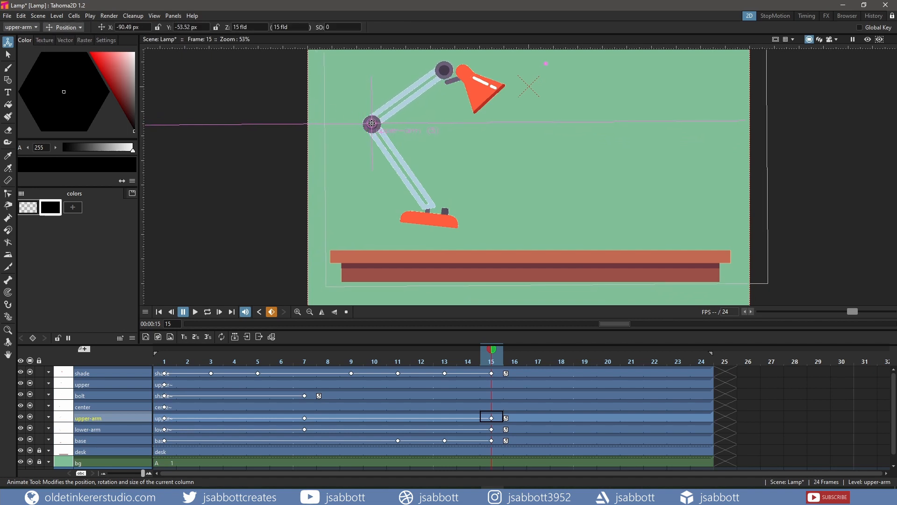
left_click(464, 72)
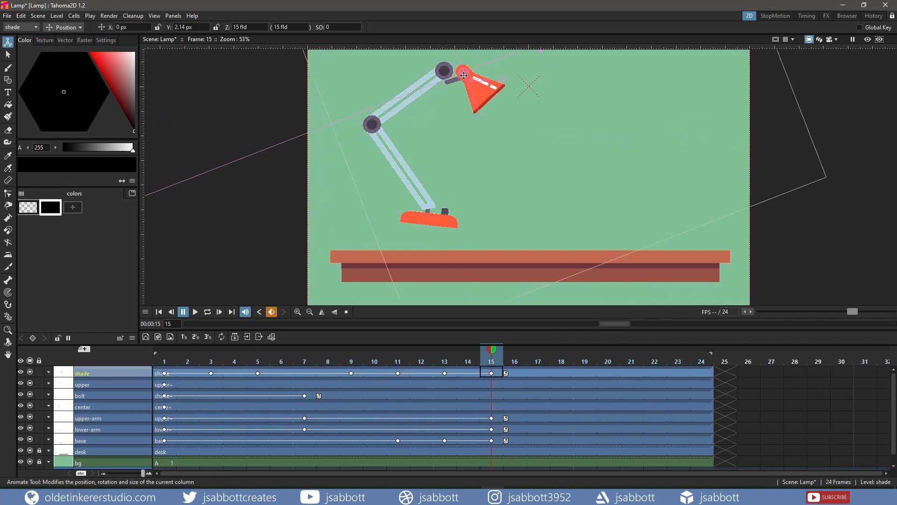
left_click(445, 85)
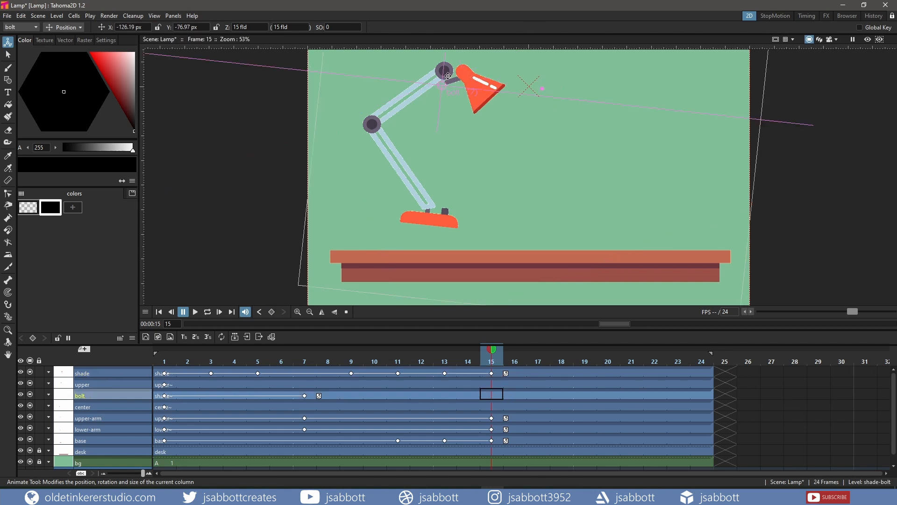
left_click_drag(444, 87, 446, 72)
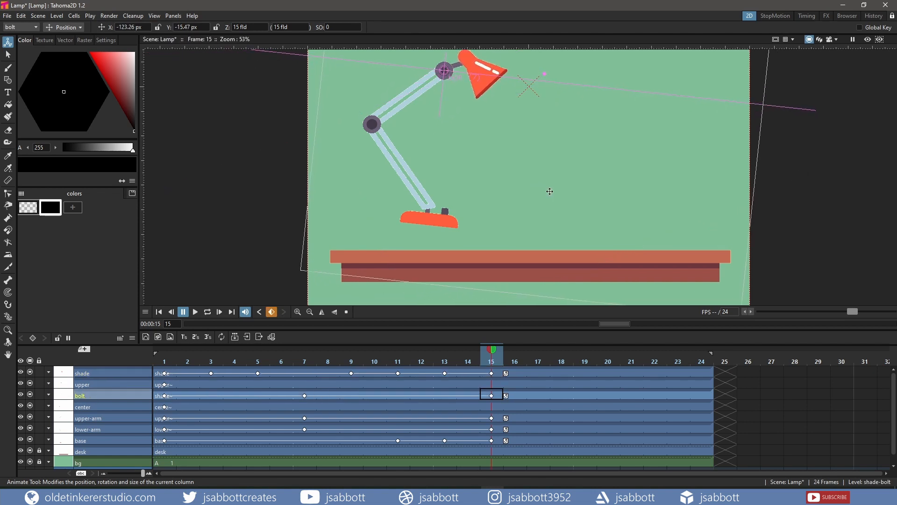
At frame 17, move the base forward and higher to about X 284 px, Y 184 px.
left_click_drag(516, 355, 539, 356)
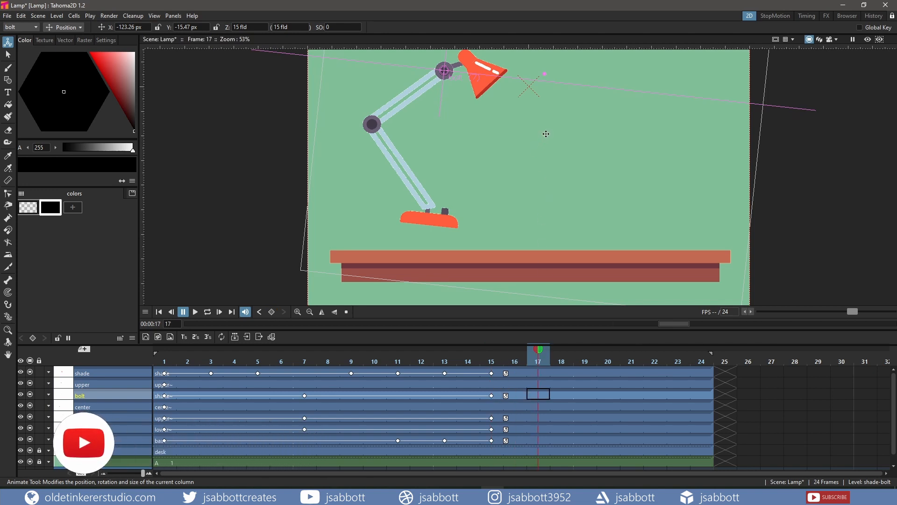
scroll(547, 134, "down", 1)
scroll(546, 134, "down", 1)
left_click_drag(560, 132, 523, 167)
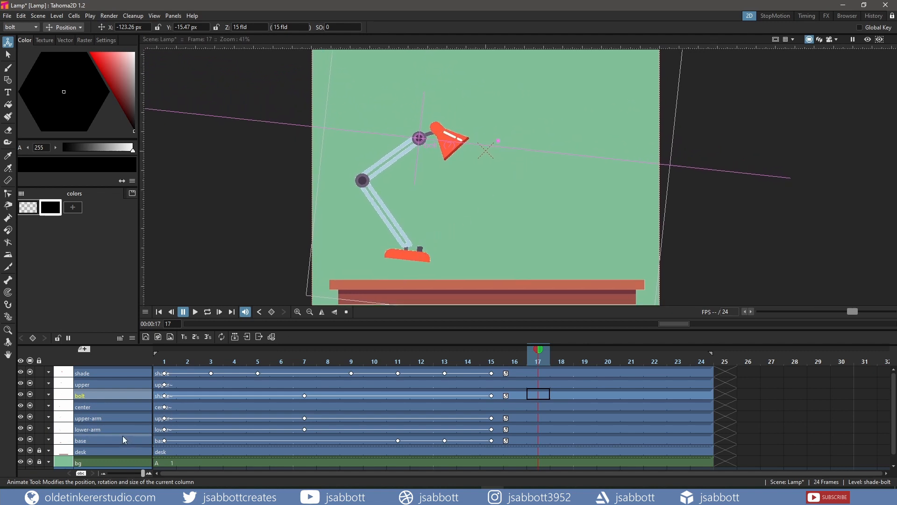
left_click(111, 440)
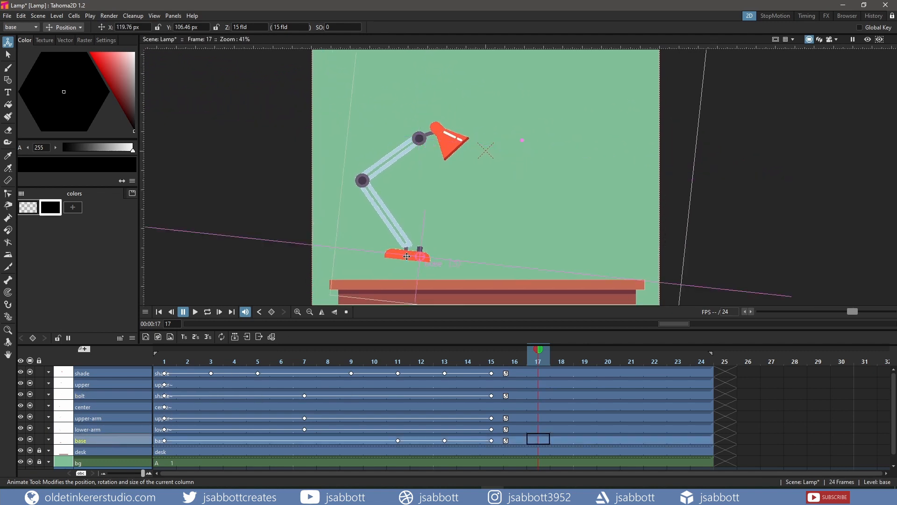
left_click_drag(408, 256, 439, 241)
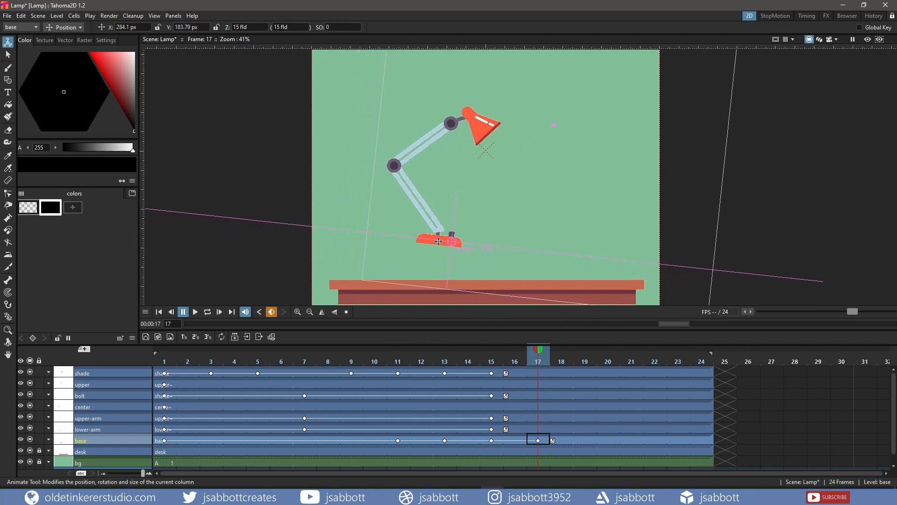
Adjust the raised base's rotation at frame 17 to about -5.1°.
left_click(65, 29)
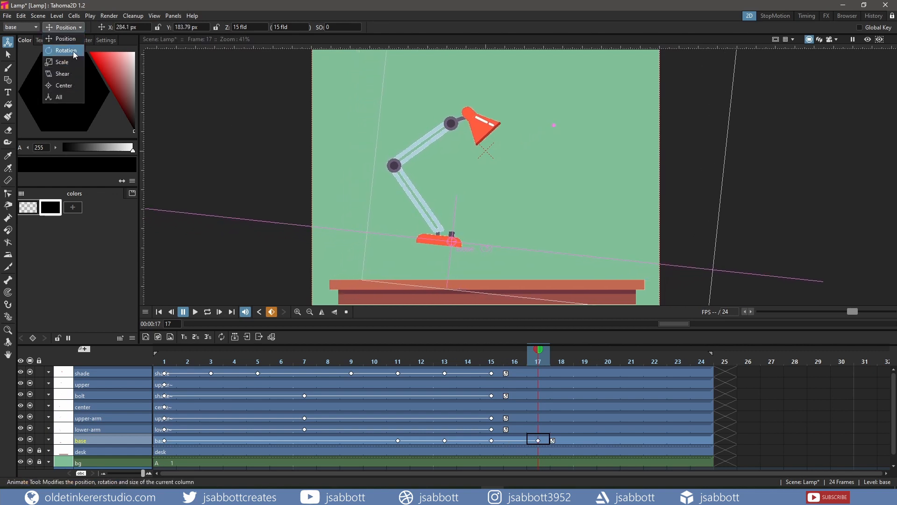
left_click(70, 41)
left_click_drag(474, 235, 474, 234)
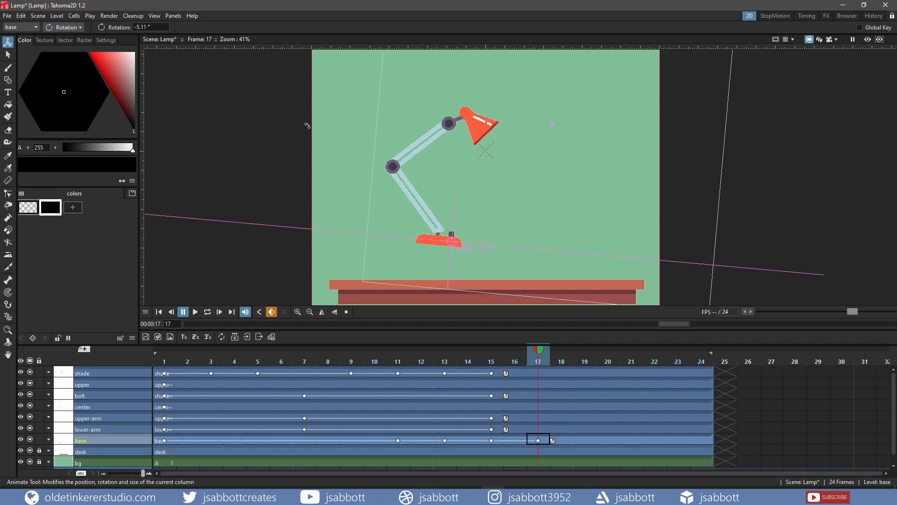
left_click(66, 29)
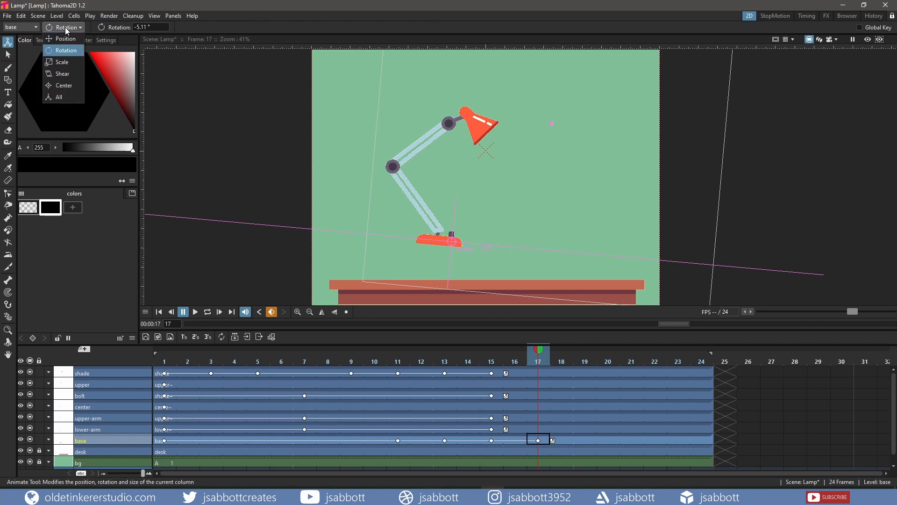
left_click(71, 51)
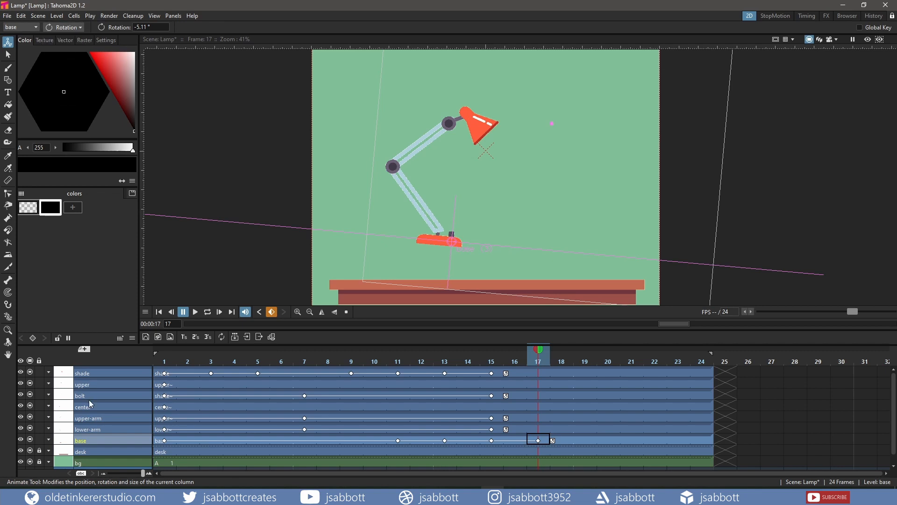
At frame 17, rotate the lower arm to about -4.5° and the upper arm to about 23.6°.
left_click(88, 428)
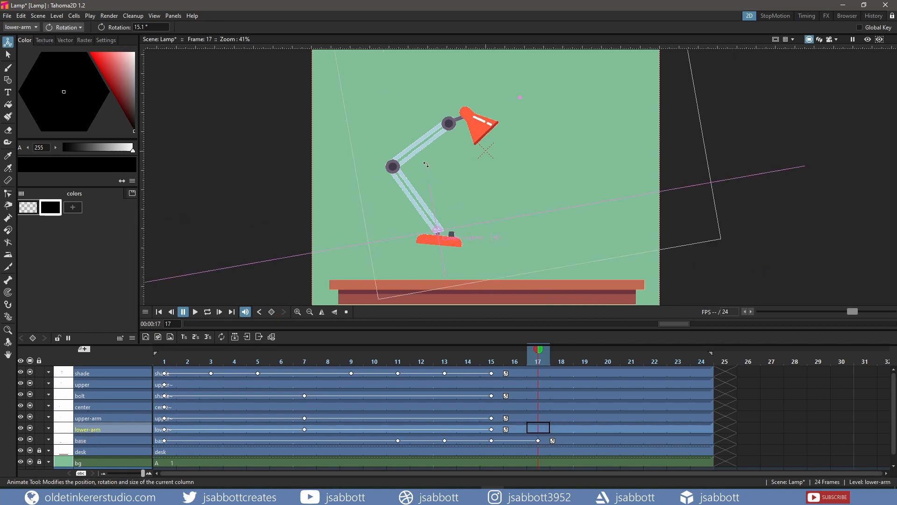
left_click_drag(426, 165, 450, 162)
left_click(114, 419)
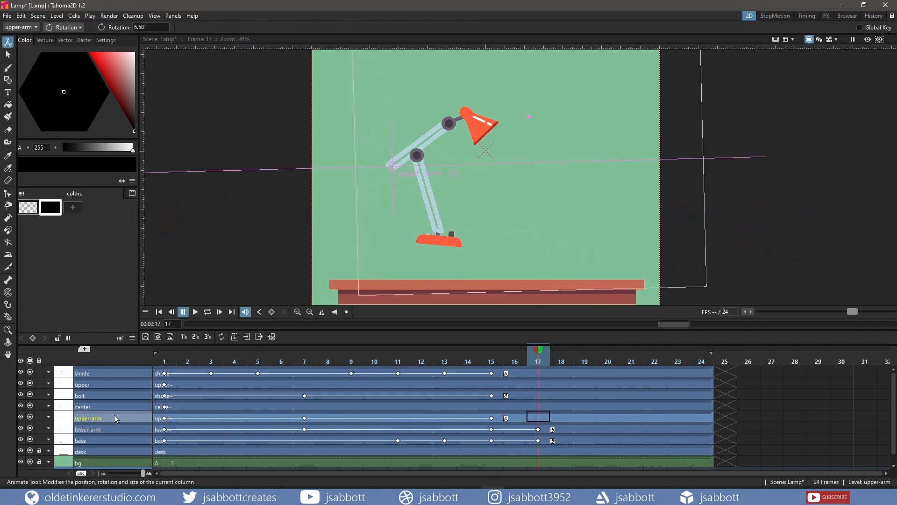
left_click_drag(465, 118, 449, 101)
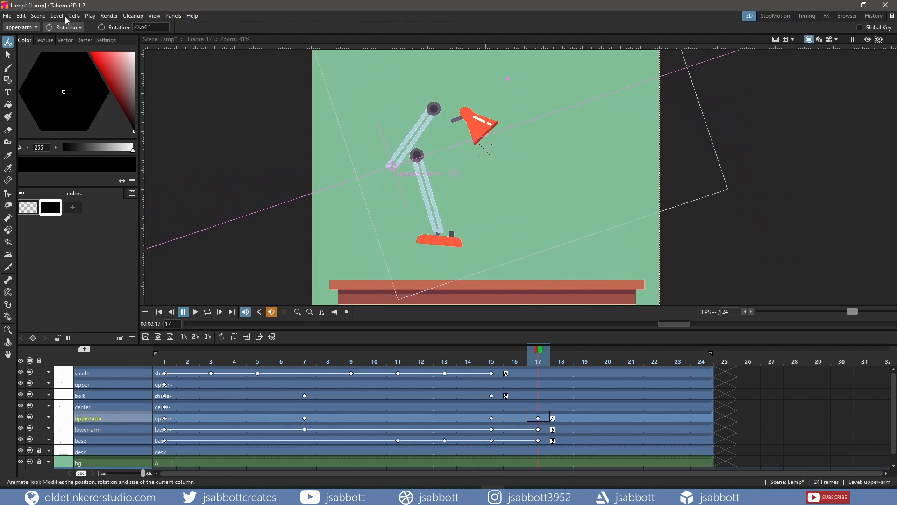
Move the upper arm at frame 17 so its lower end meets the joint atop the lower arm.
left_click(64, 27)
left_click(65, 38)
left_click_drag(393, 167, 418, 156)
Rotate the shade upward to about 48.9° at frame 17.
left_click(85, 373)
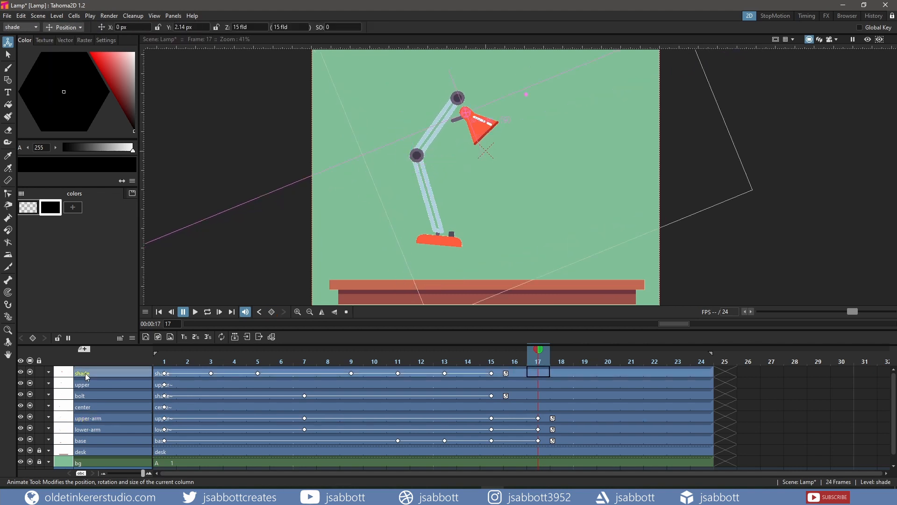
left_click(68, 28)
left_click(65, 39)
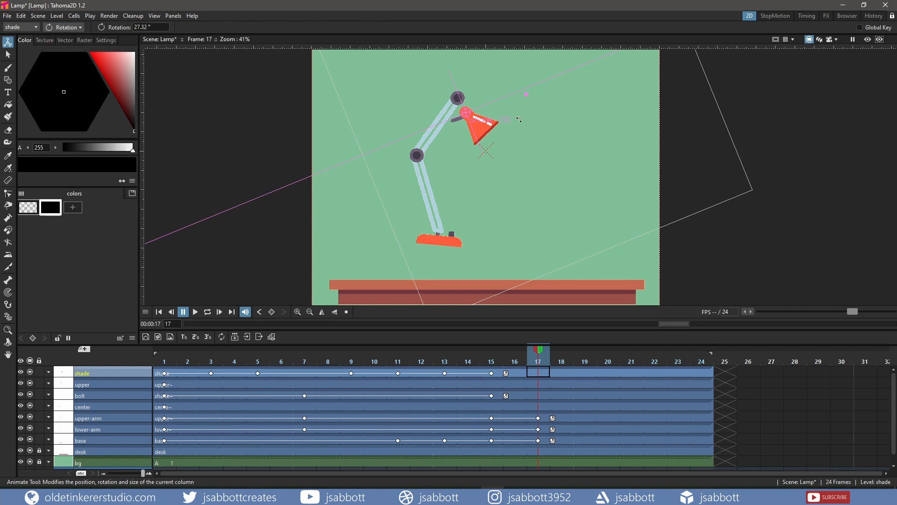
left_click_drag(526, 93, 517, 100)
Reattach the bolt and shade to the upper arm's tip at frame 17, at about X -84, Y 119 px.
left_click(89, 396)
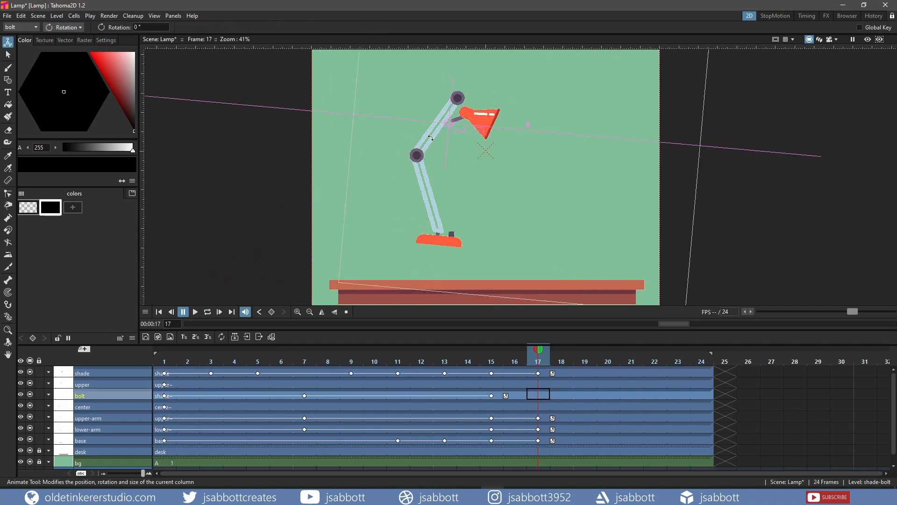
left_click(64, 27)
left_click(66, 40)
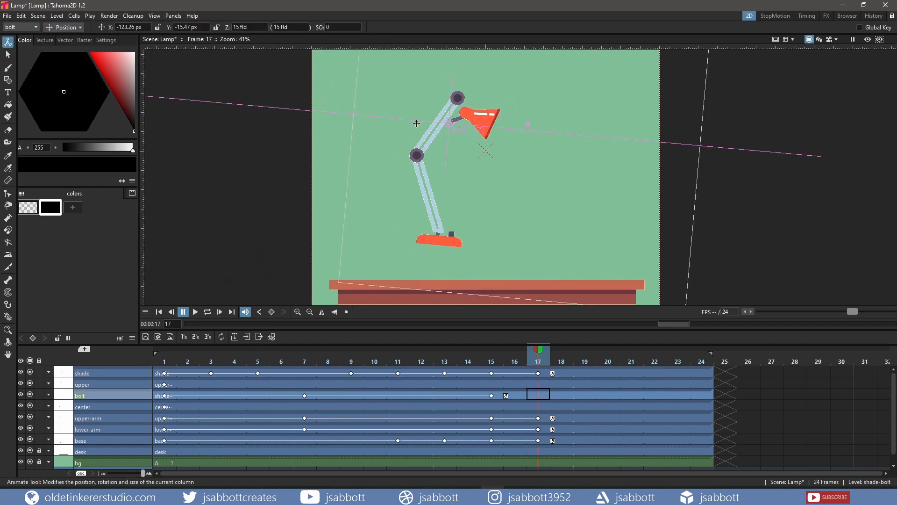
left_click_drag(449, 124, 458, 97)
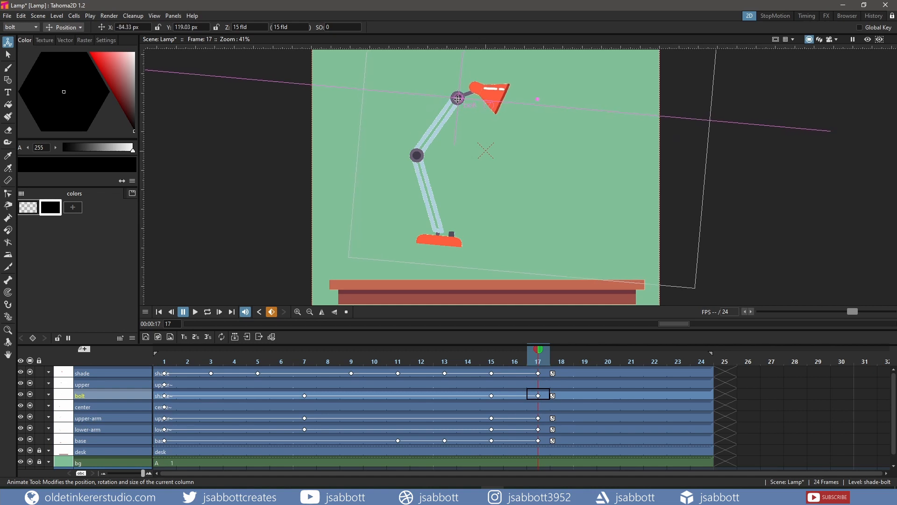
At frame 19, bring the base forward and down to about X 526, Y 82 px and fine-tune its tilt.
left_click(585, 373)
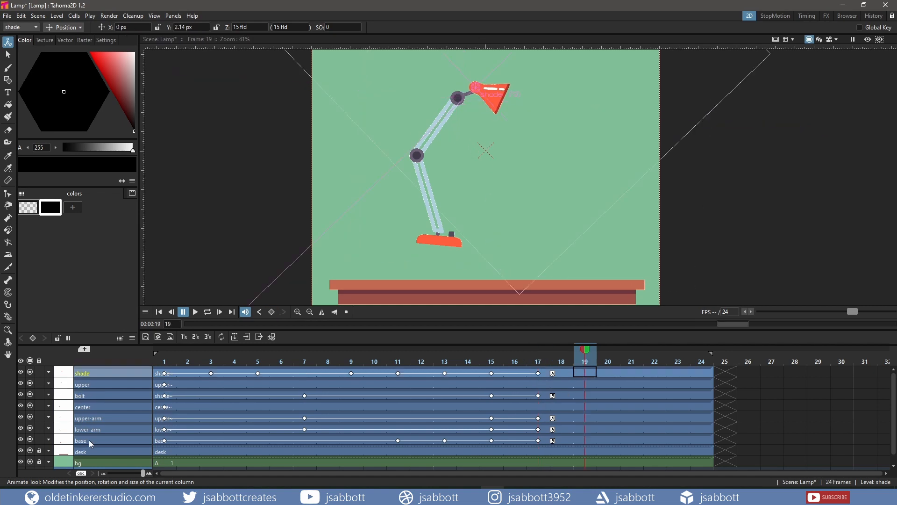
left_click(585, 439)
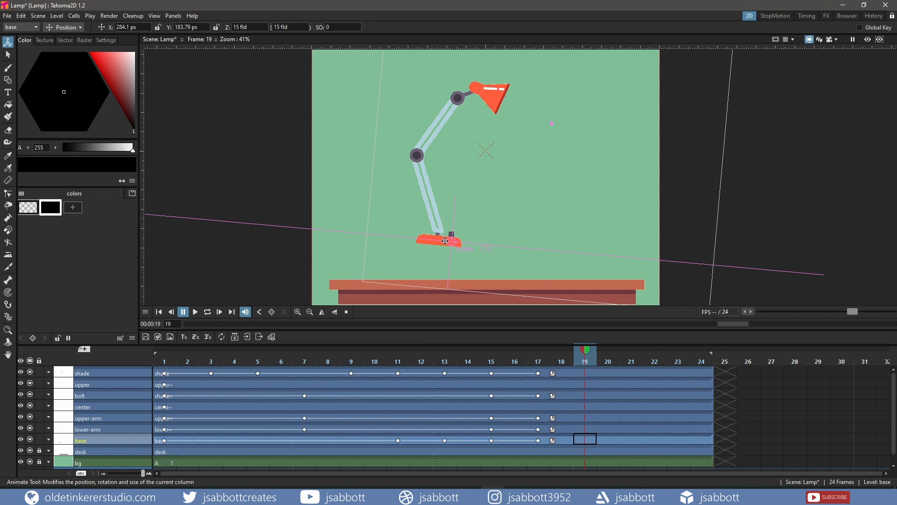
left_click_drag(445, 241, 493, 262)
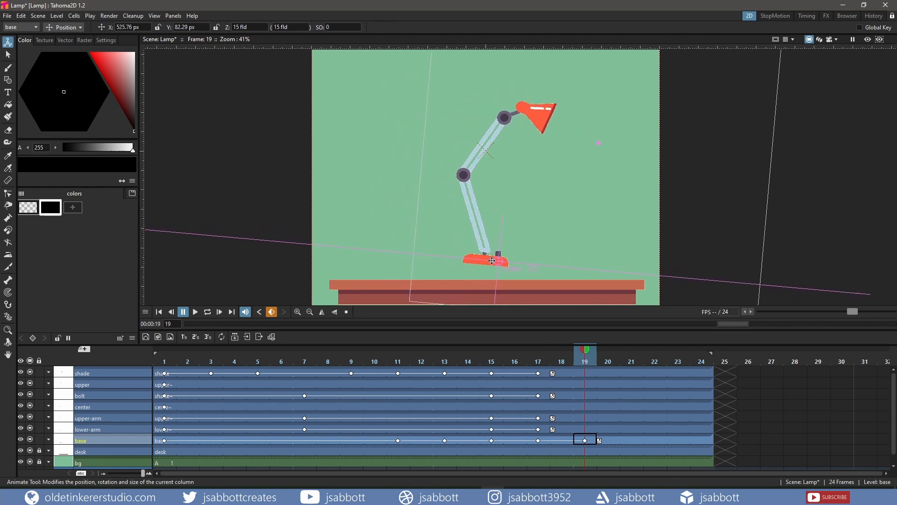
left_click(65, 28)
left_click(66, 51)
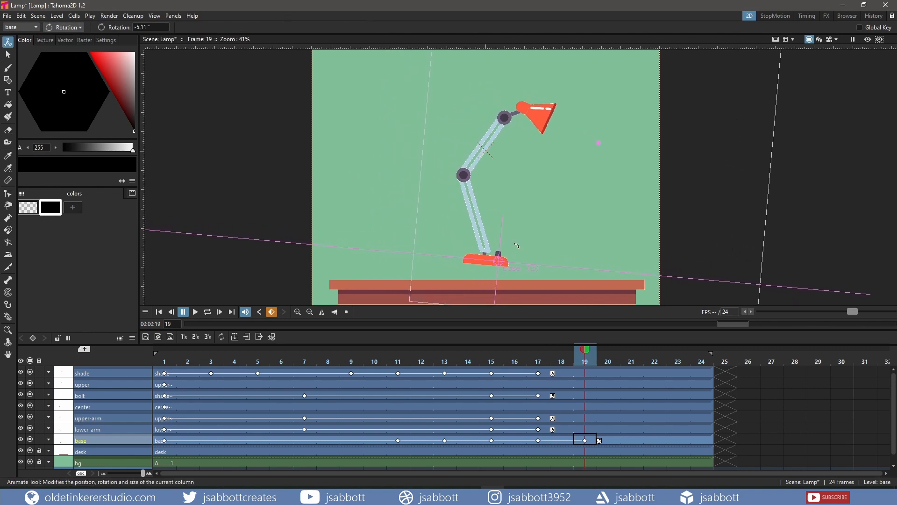
left_click_drag(517, 246, 518, 245)
At frame 19, lean the lower arm further back and rotate the upper arm to about 15.4°.
left_click(112, 429)
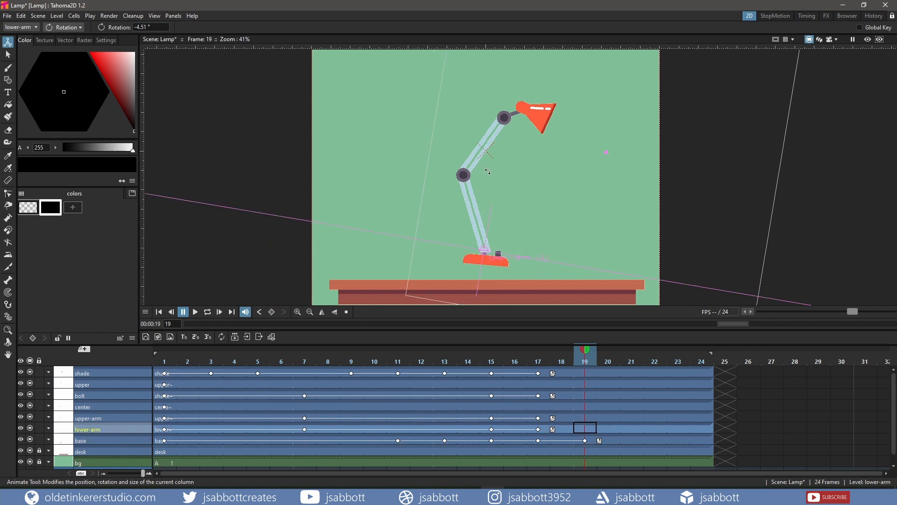
left_click_drag(488, 172, 479, 186)
left_click(111, 418)
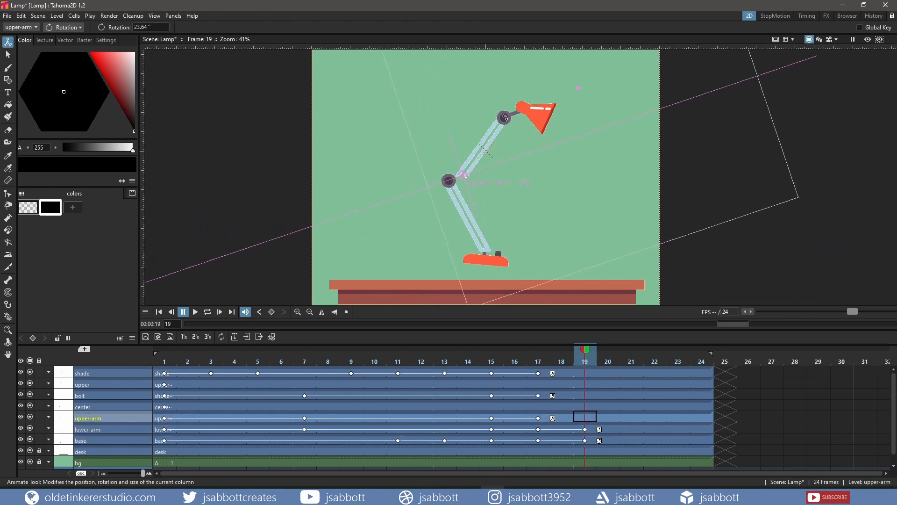
left_click_drag(514, 114, 518, 125)
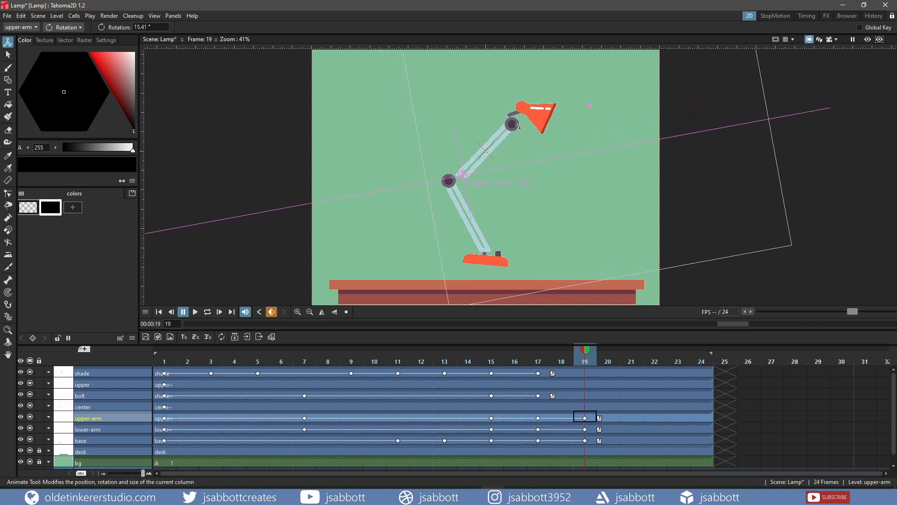
Reconnect the upper arm to the lower arm's joint at frame 19, at about X -40, Y -19 px.
left_click(65, 27)
left_click(60, 27)
left_click_drag(460, 175, 445, 185)
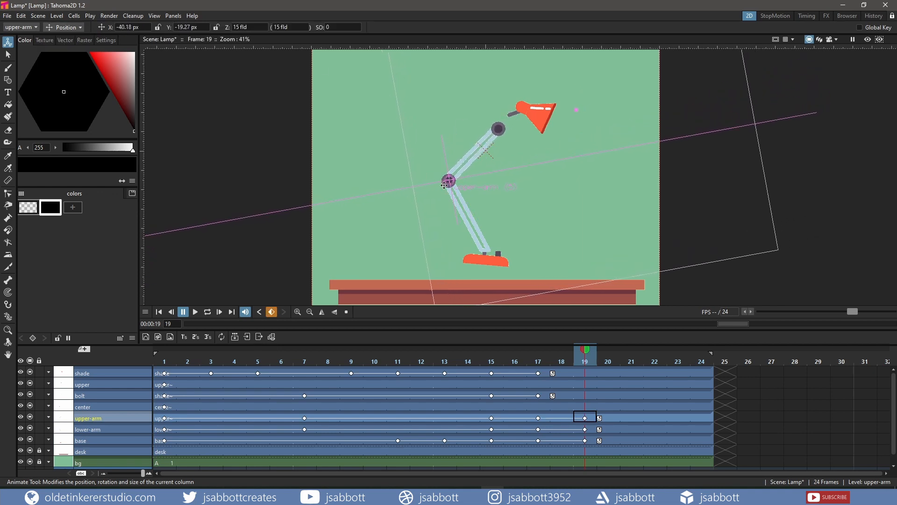
Rotate the shade downward to about 38.7° at frame 19.
left_click(101, 372)
left_click(63, 28)
left_click(70, 58)
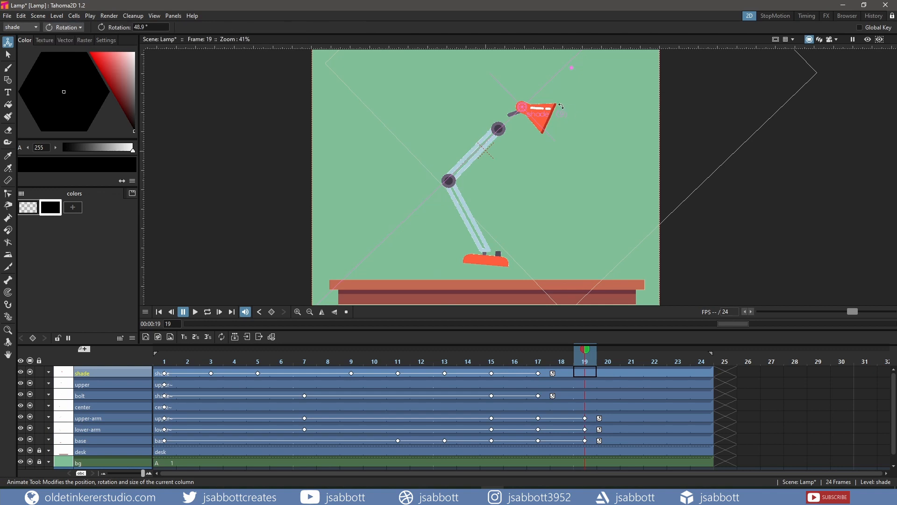
left_click_drag(562, 106, 499, 128)
Move the bolt onto the upper arm's tip at frame 19, at about X -113, Y 61 px.
left_click(89, 395)
left_click(65, 27)
left_click(63, 31)
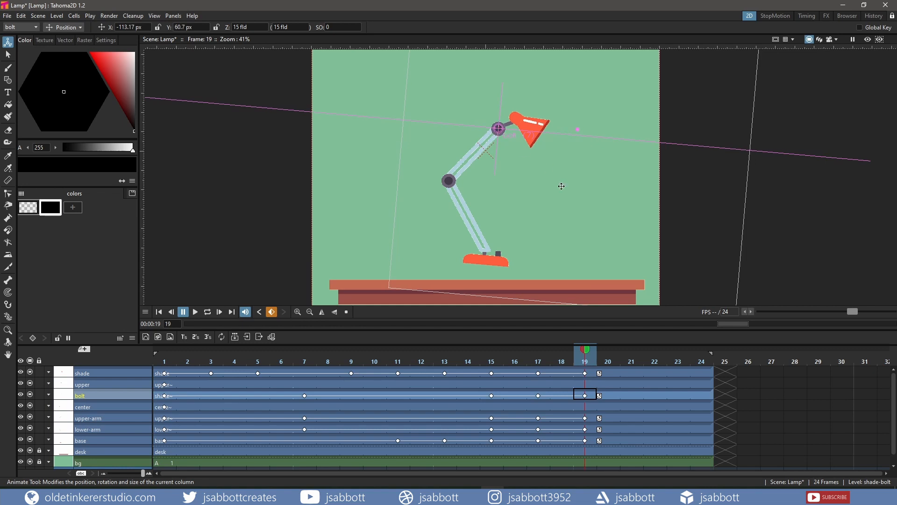
At frame 21, land the base on the desk at about X 664, Y 10 px and level it to about -0.8°.
left_click_drag(589, 351, 629, 354)
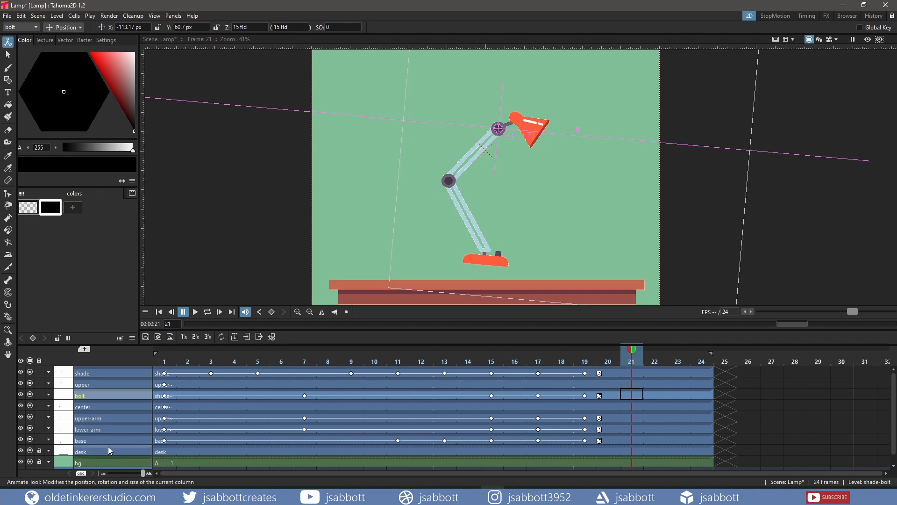
left_click(98, 440)
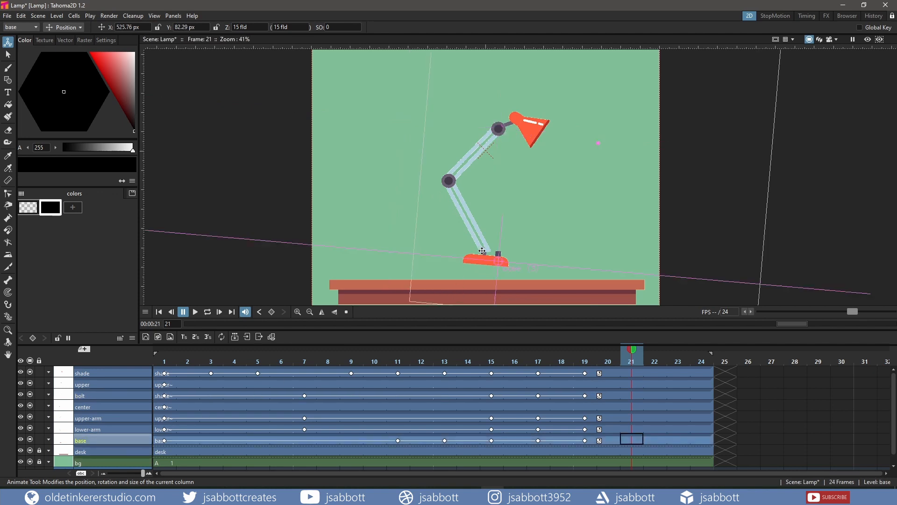
left_click_drag(482, 251, 511, 266)
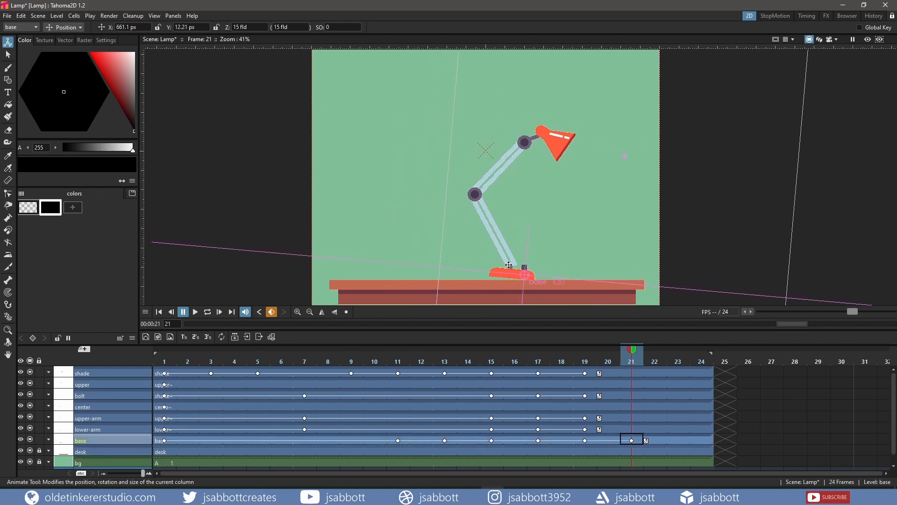
left_click(64, 27)
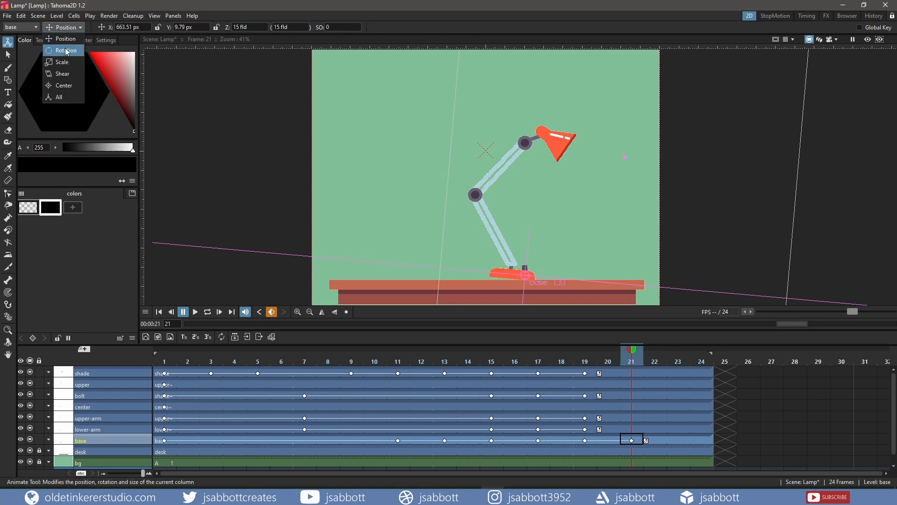
left_click(61, 47)
left_click_drag(542, 247, 545, 249)
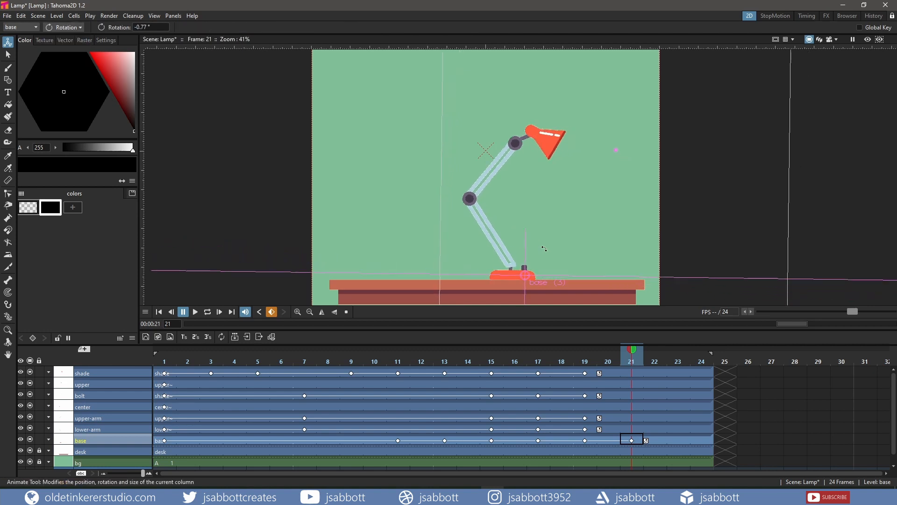
At frame 21, lean the lower arm further back and rotate the upper arm to about 8.7°.
left_click(107, 429)
left_click_drag(499, 199, 486, 196)
left_click(96, 418)
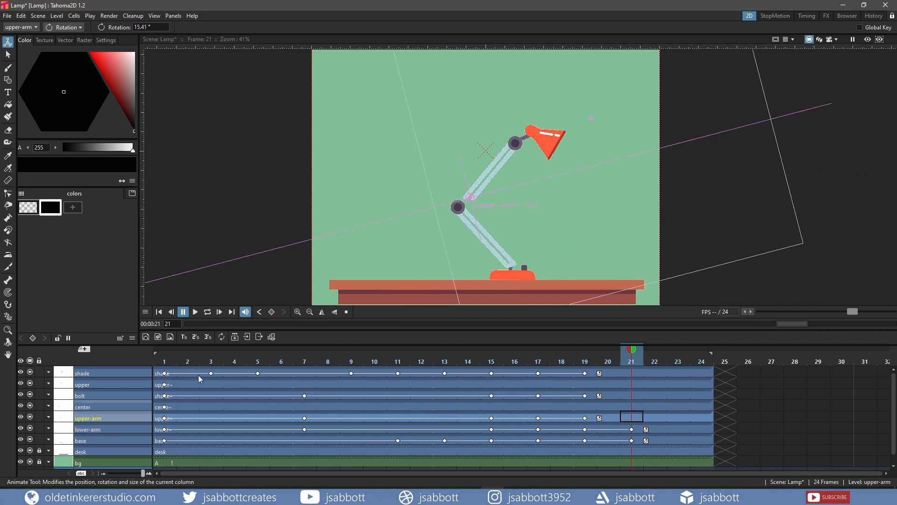
left_click_drag(516, 144, 526, 152)
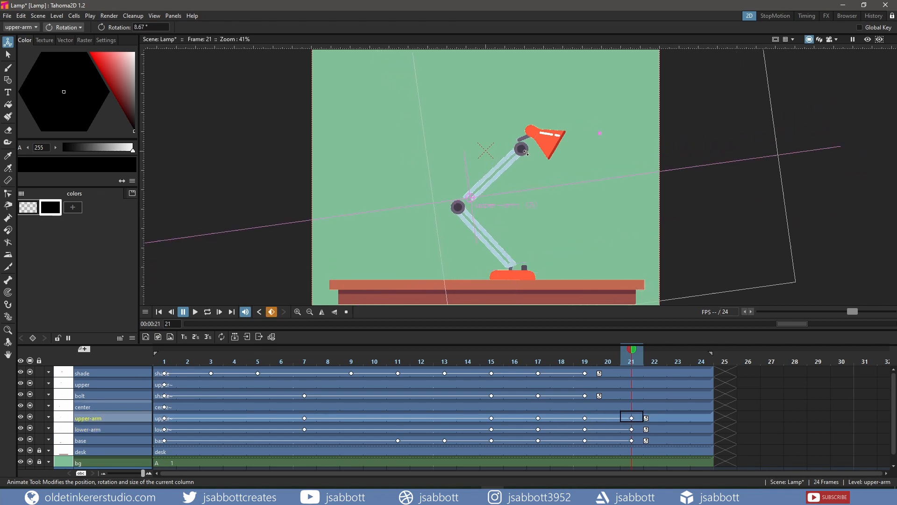
Reconnect the upper arm to the lower arm's joint at frame 21, at about X -100, Y -68 px.
left_click(65, 27)
left_click(63, 38)
left_click_drag(473, 198, 461, 207)
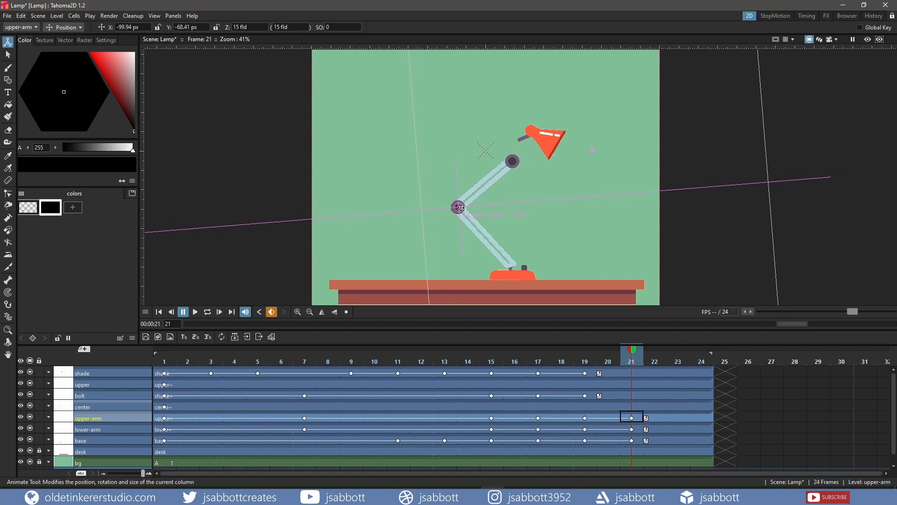
At frame 21, rotate the lamp shade downward to about 26.3°.
left_click(96, 373)
left_click(64, 27)
left_click(68, 49)
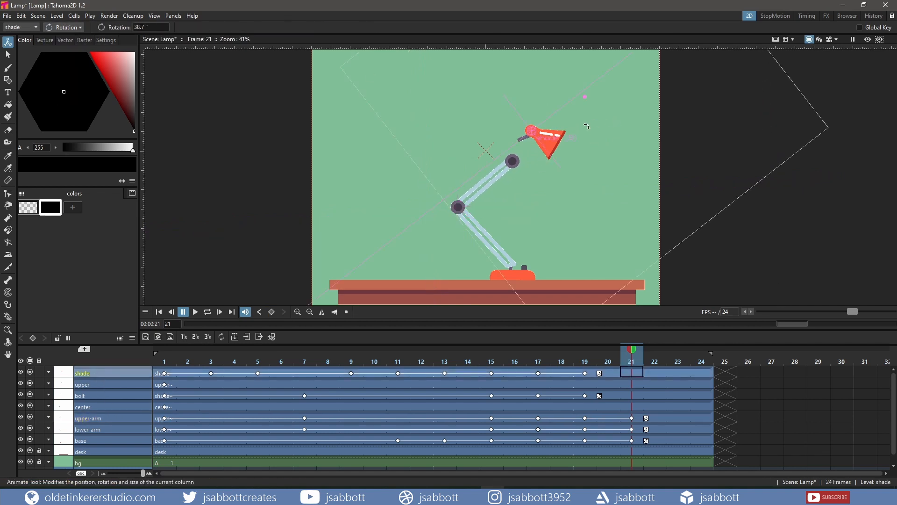
left_click_drag(583, 125, 584, 139)
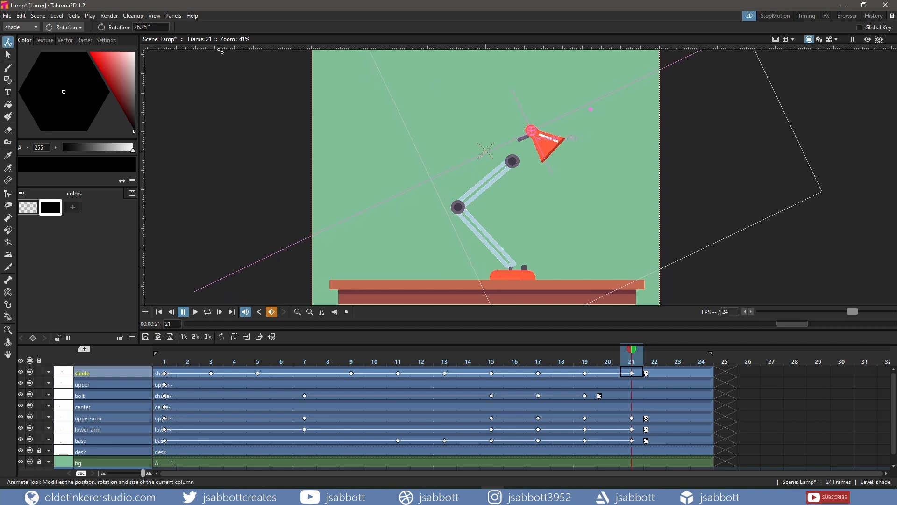
Move the bolt onto the upper arm's tip at frame 21, at about X -124, Y -31 px.
left_click(89, 394)
left_click(64, 28)
left_click(69, 38)
left_click_drag(514, 142, 513, 160)
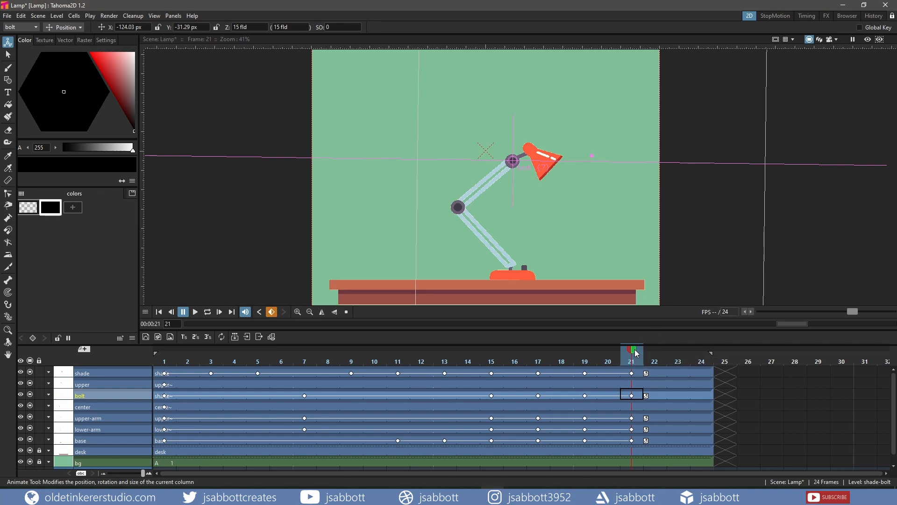
At frame 23, lean the lower arm further back, rotating it to about 24°.
left_click_drag(635, 350, 670, 350)
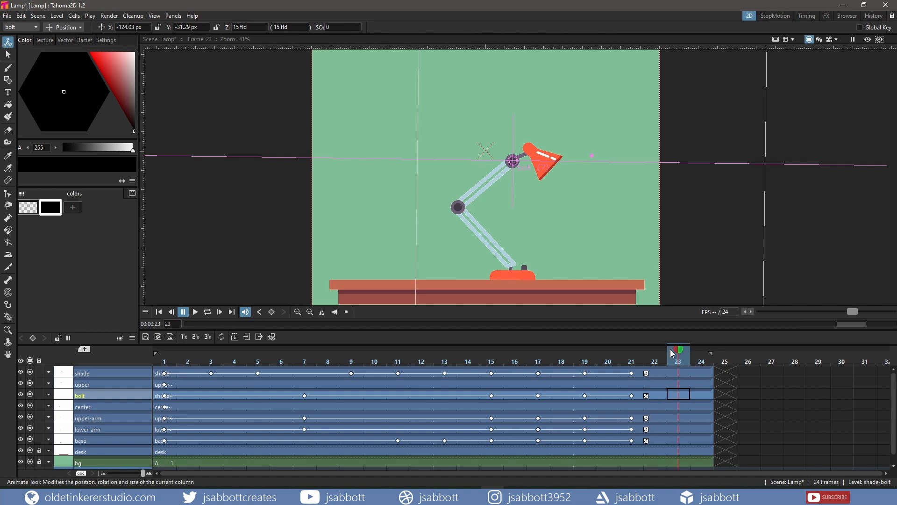
left_click(91, 431)
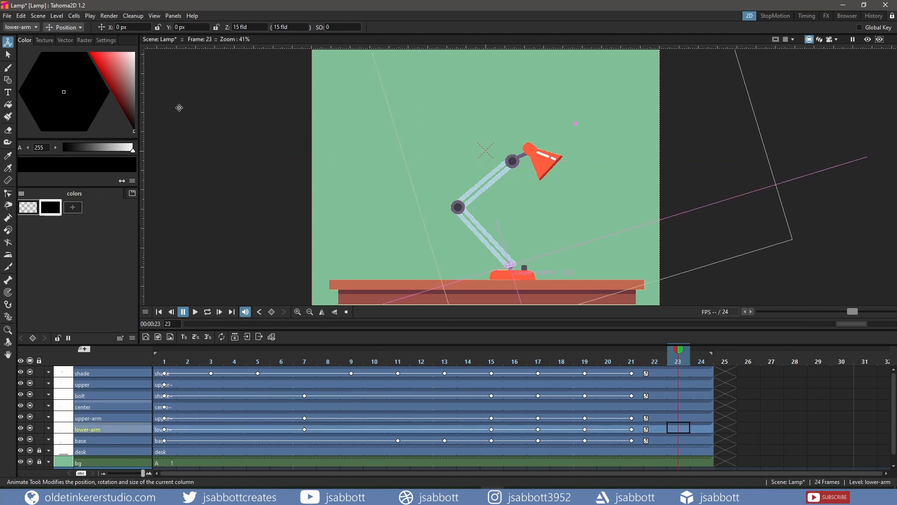
left_click(62, 27)
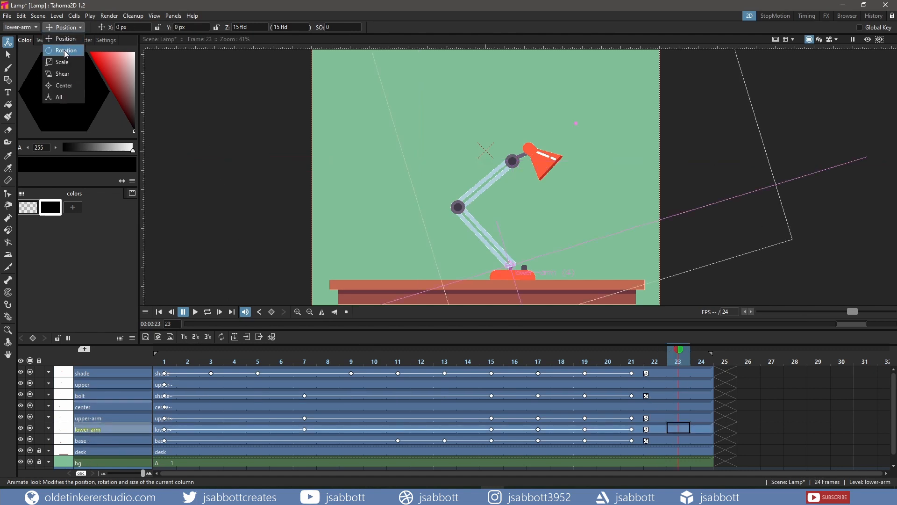
left_click(65, 51)
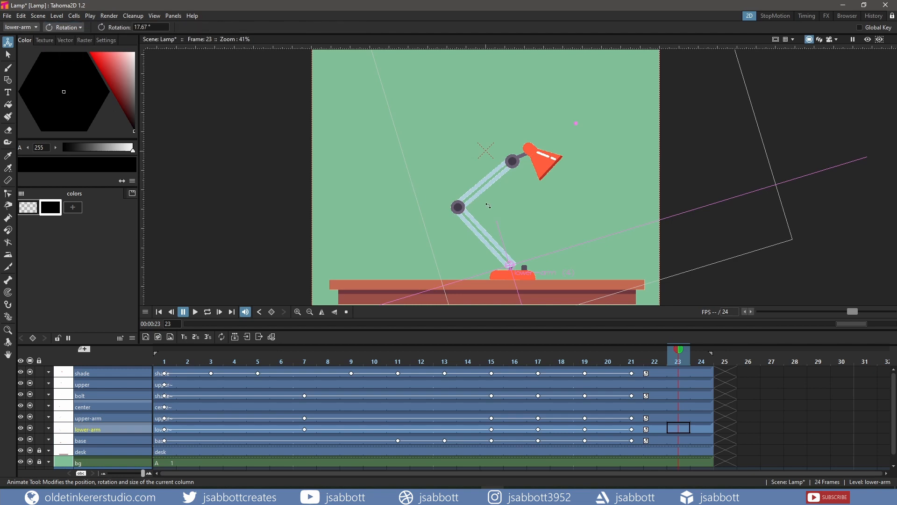
left_click_drag(487, 205, 479, 204)
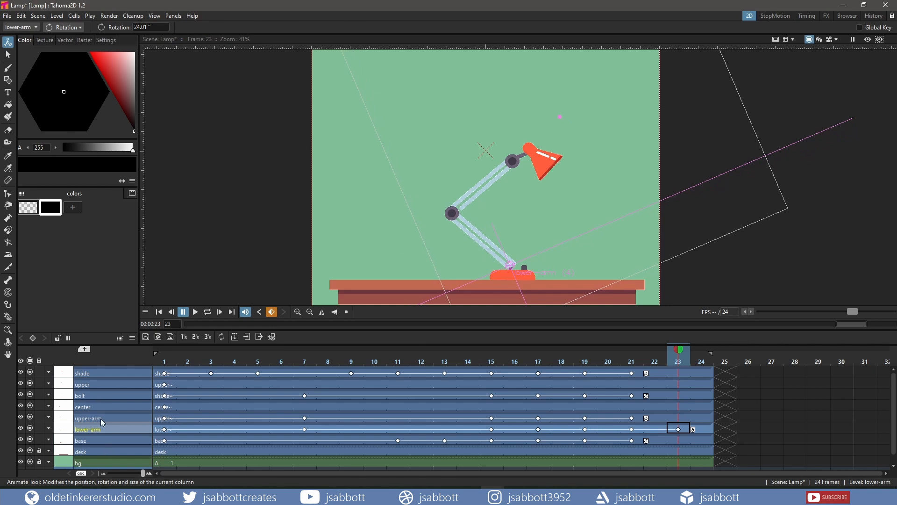
At frame 23, rotate the upper arm to about 6.8° and reconnect it to the lower arm's joint.
left_click(522, 160)
left_click_drag(522, 160, 518, 156)
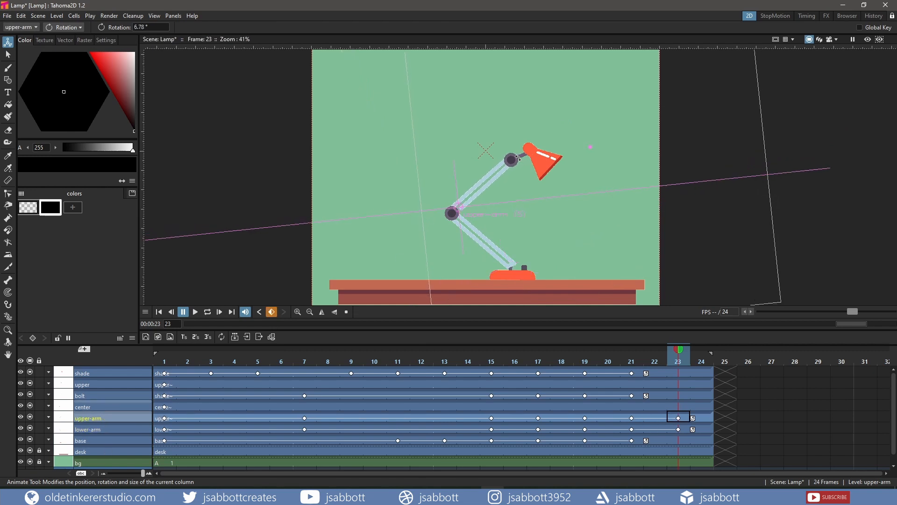
left_click(65, 28)
left_click(66, 39)
left_click_drag(466, 209, 459, 215)
At frame 23, tilt the lamp shade slightly further down.
left_click(82, 373)
left_click(65, 27)
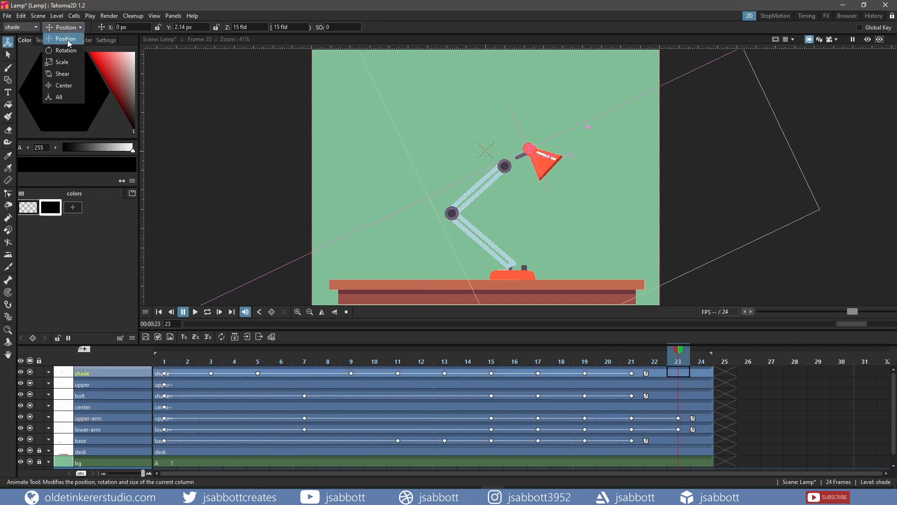
left_click(67, 40)
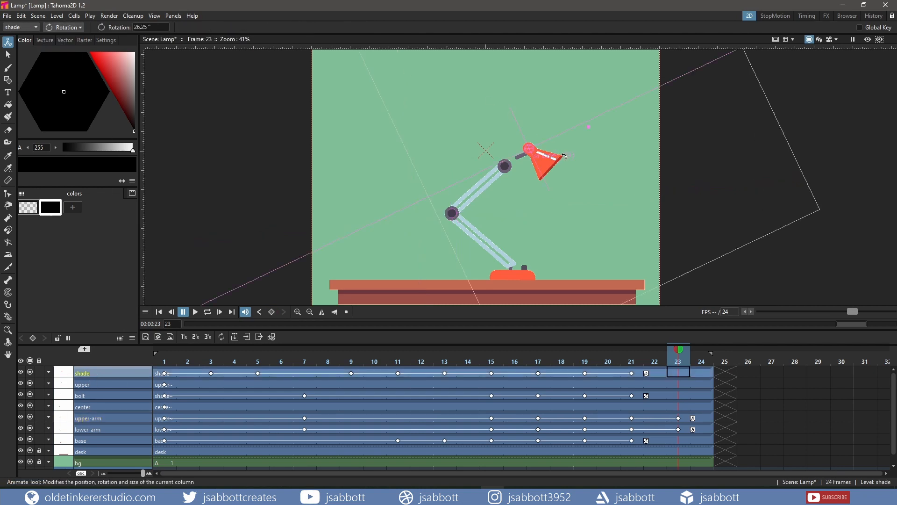
left_click_drag(564, 157, 568, 165)
Move the bolt onto the upper arm's tip at frame 23, at about X -165, Y -63 px.
left_click(88, 395)
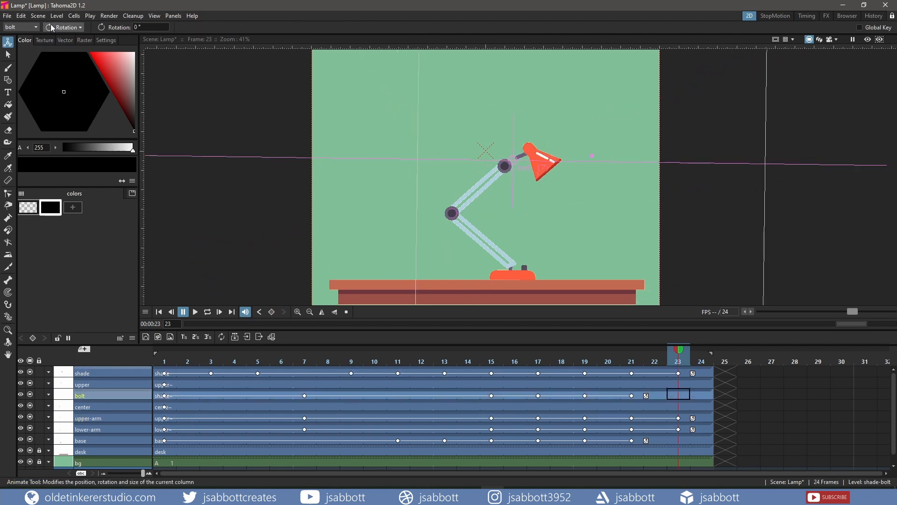
left_click(52, 28)
left_click(63, 38)
left_click_drag(514, 159, 506, 167)
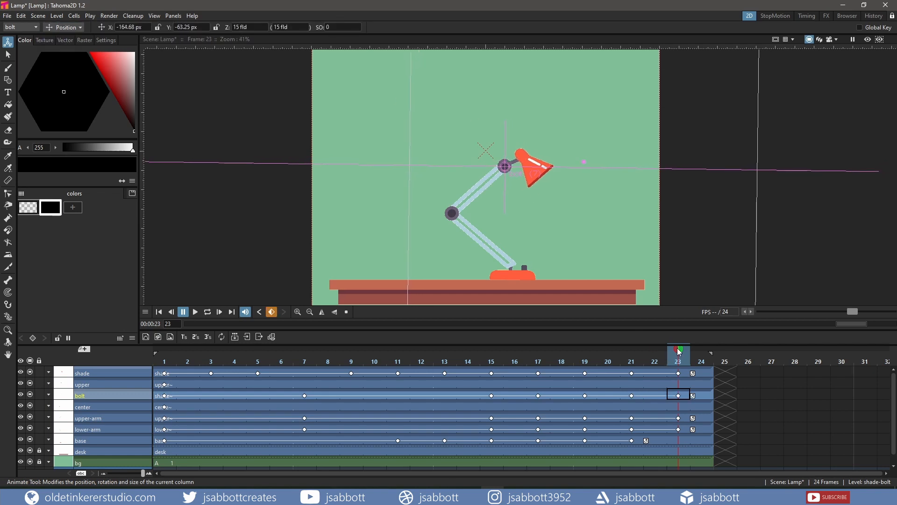
At frame 24, raise the lower arm again, rotating it to about 16.1°.
left_click_drag(681, 352, 698, 352)
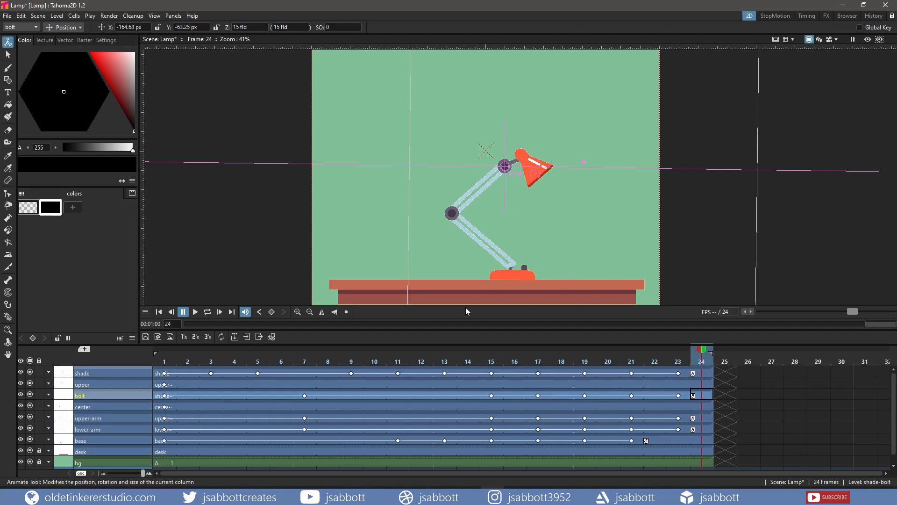
left_click(94, 429)
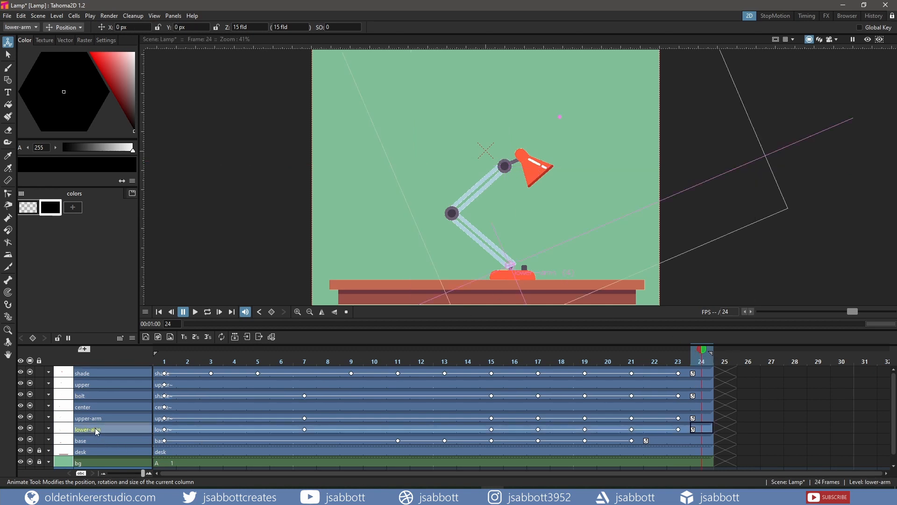
left_click(69, 26)
left_click(69, 50)
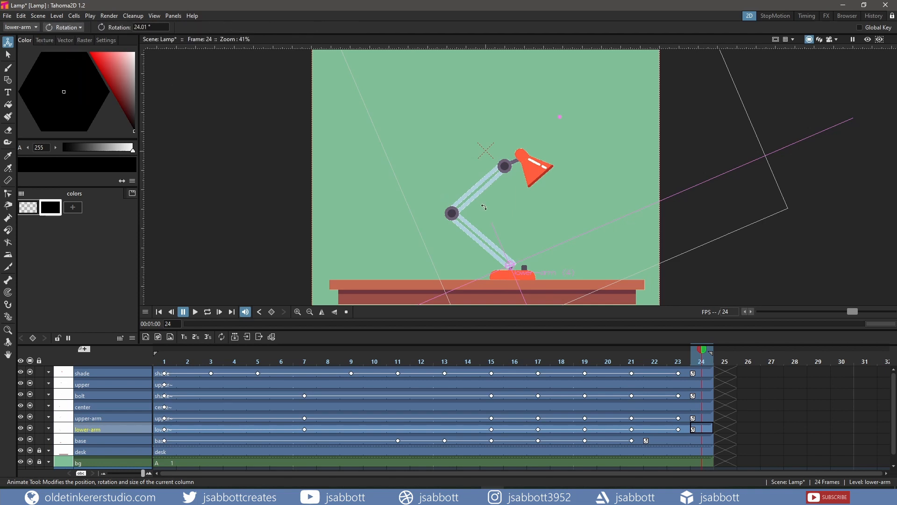
left_click_drag(484, 207, 494, 211)
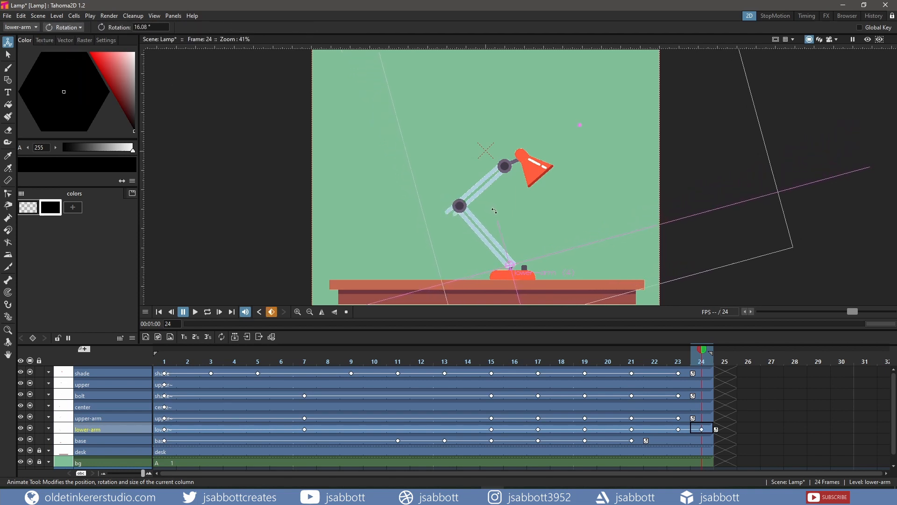
At frame 24, rotate the upper arm slightly down and reconnect it to the lower arm's joint, at about X -90, Y -63 px.
left_click(110, 418)
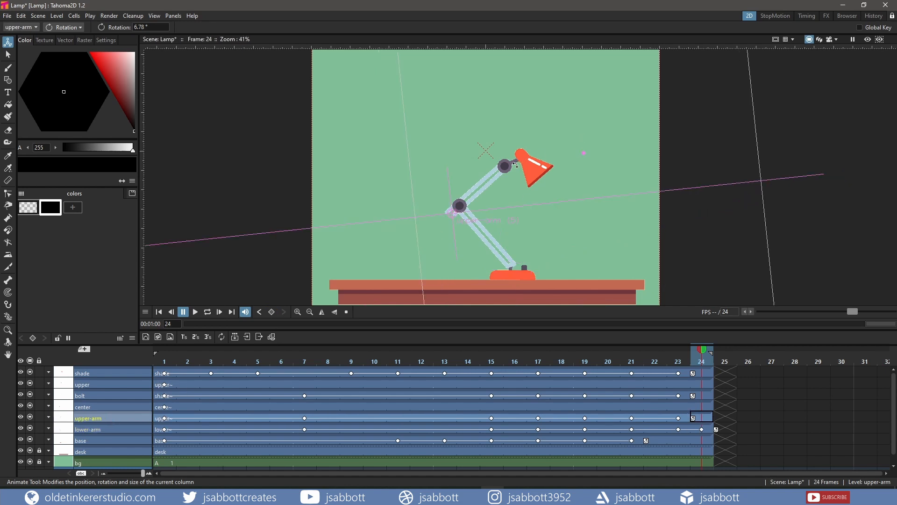
left_click_drag(515, 165, 517, 168)
left_click(64, 27)
left_click(66, 37)
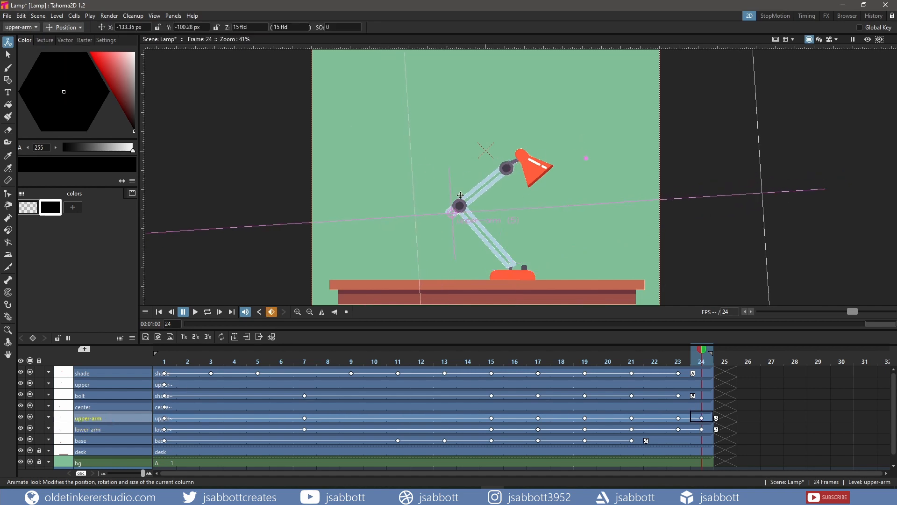
left_click_drag(452, 213, 461, 206)
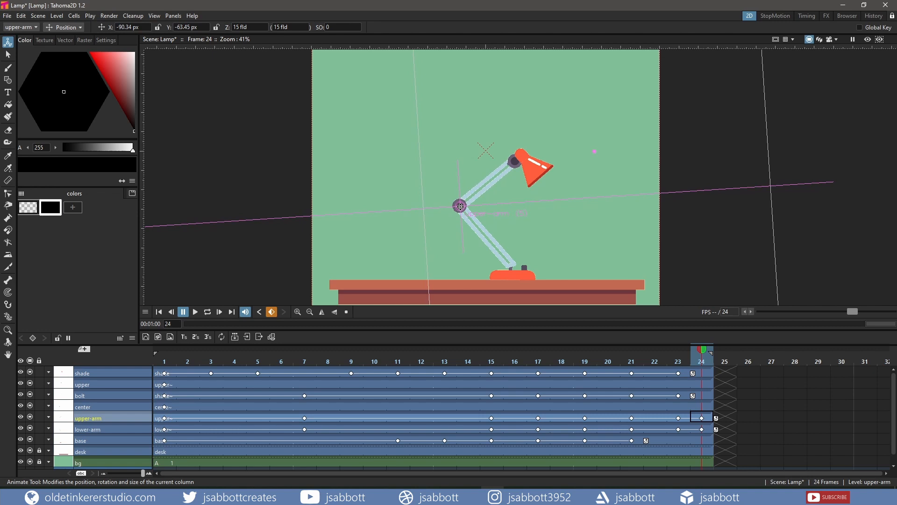
At frame 24, tilt the lamp shade up to about 36.6°.
left_click(110, 373)
left_click(64, 27)
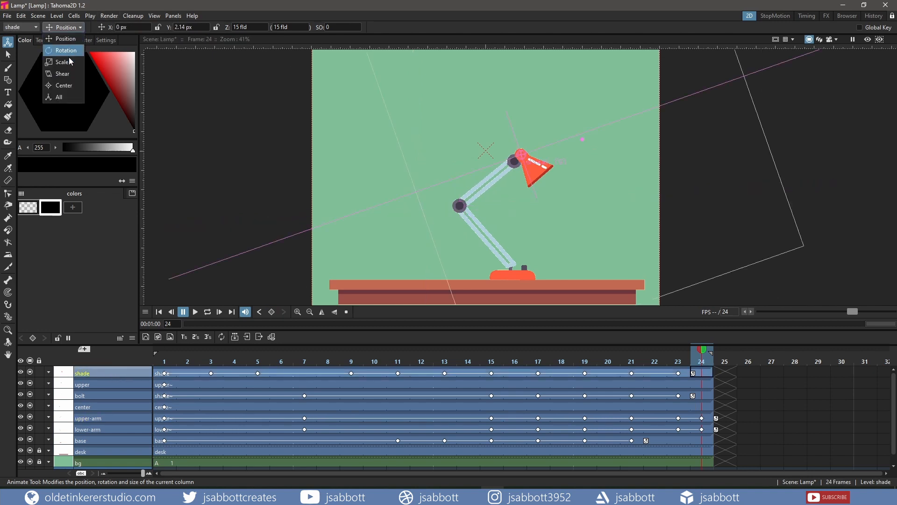
left_click(69, 55)
left_click_drag(563, 165, 561, 154)
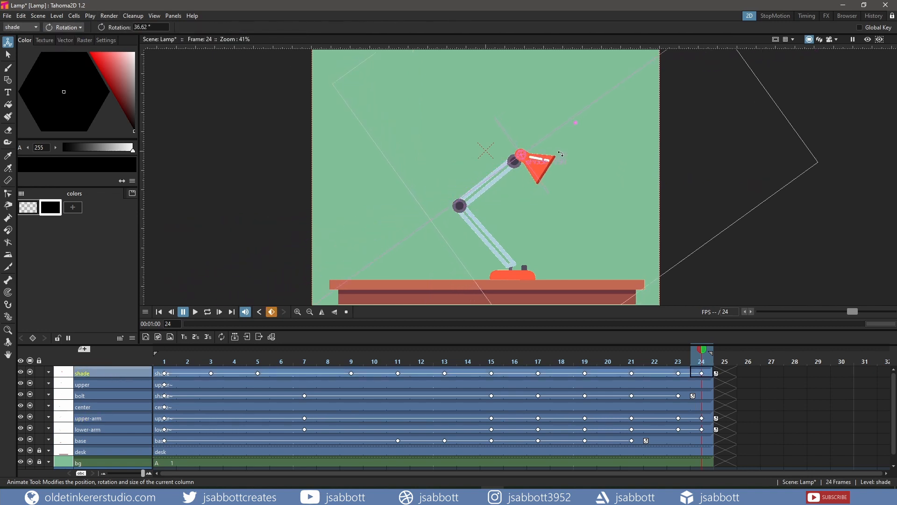
Move the bolt onto the upper arm's tip at frame 24, at about X -119, Y -36 px.
left_click(90, 396)
left_click(64, 27)
left_click(69, 42)
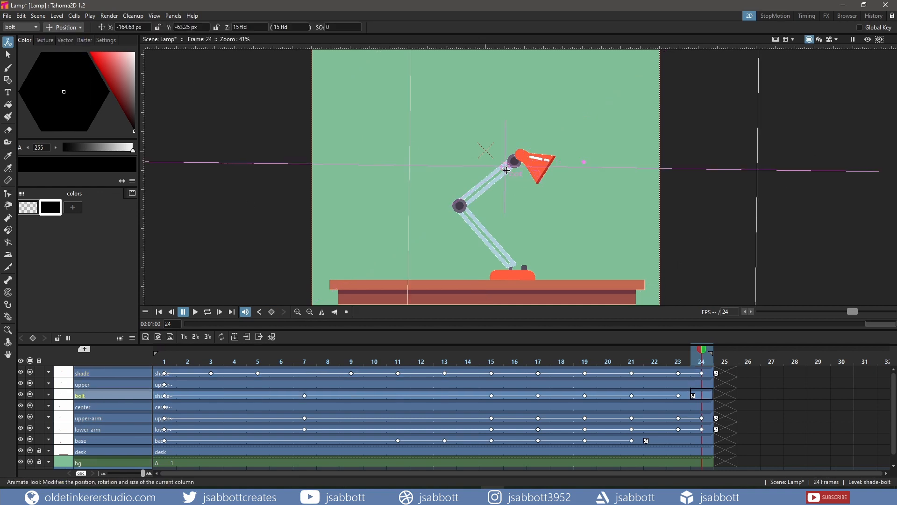
left_click_drag(505, 167, 513, 162)
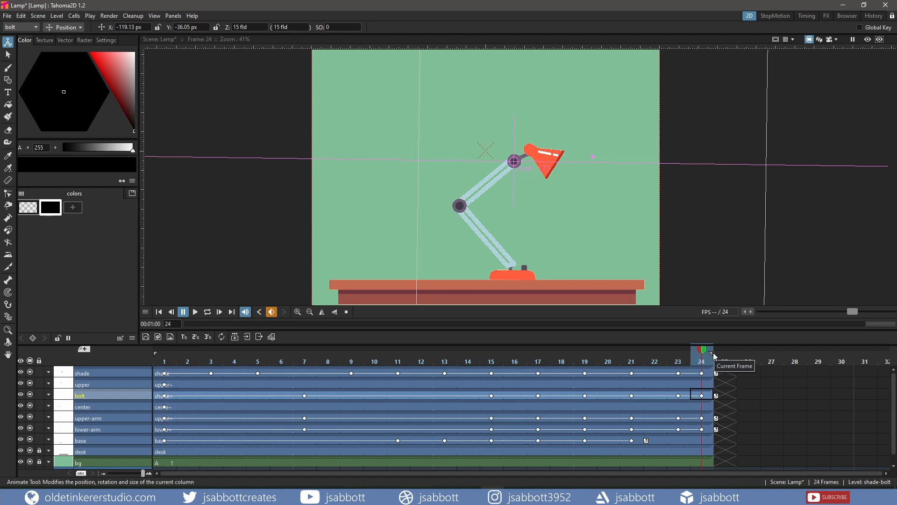
Play the hop animation from frame 1, and check the crouch by scrubbing to frame 7.
left_click(158, 312)
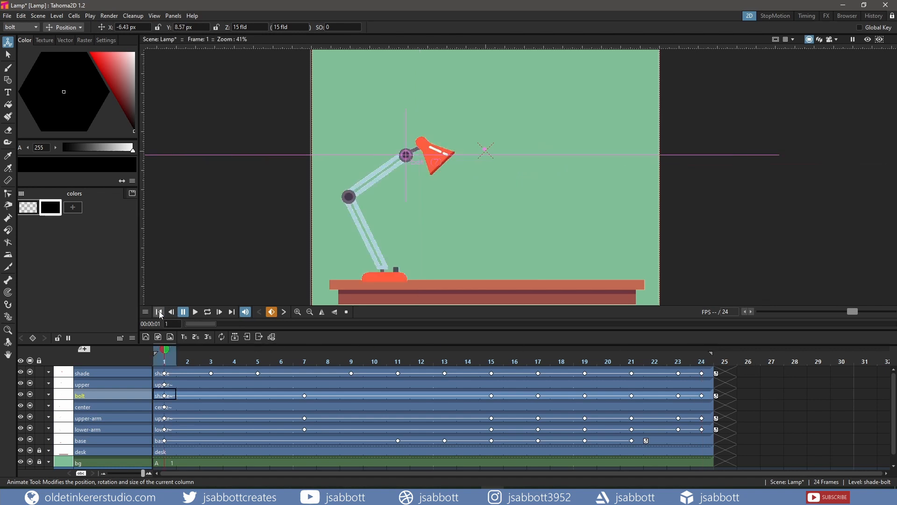
left_click(194, 314)
left_click(194, 312)
left_click(179, 352)
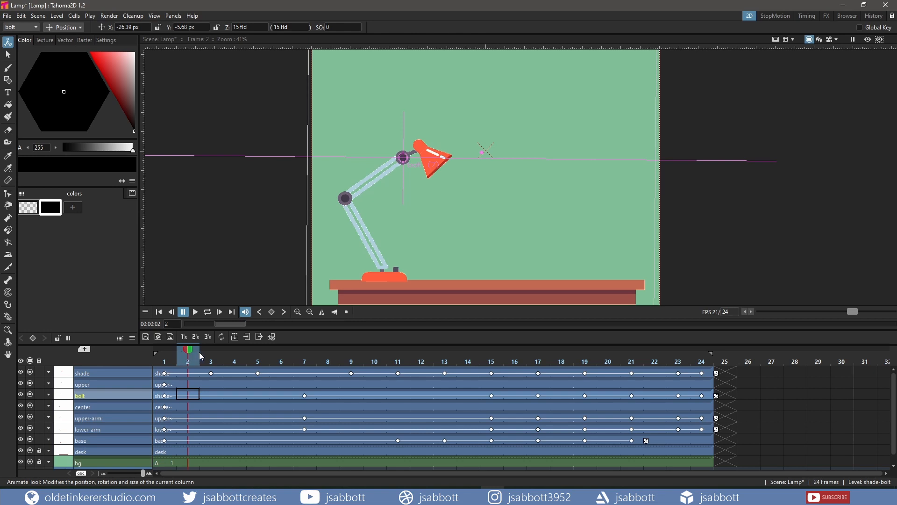
left_click_drag(200, 353, 313, 366)
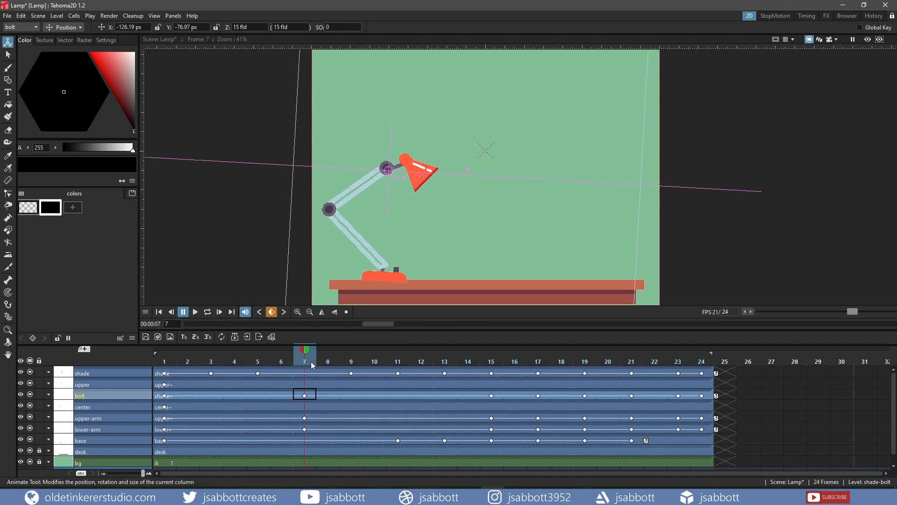
Copy the base's frame 1 keyframe and paste it at frame 7.
left_click(164, 440)
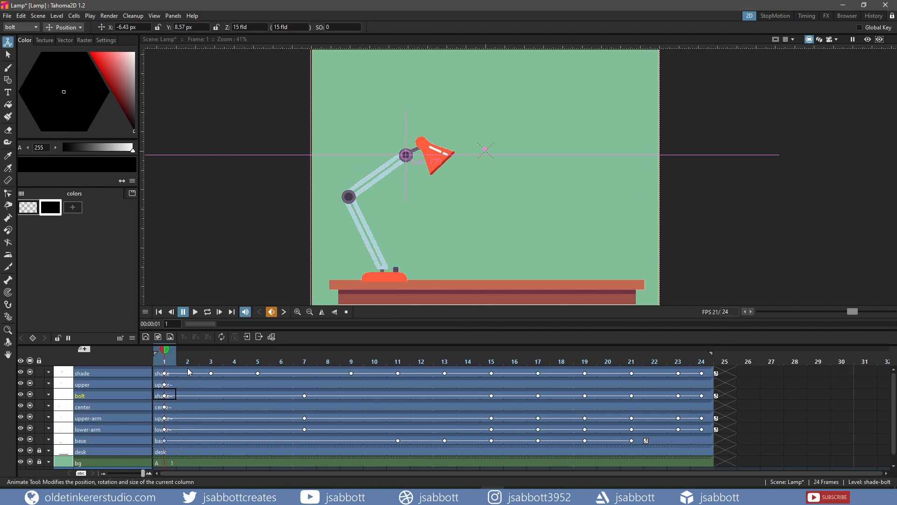
left_click_drag(163, 356, 310, 366)
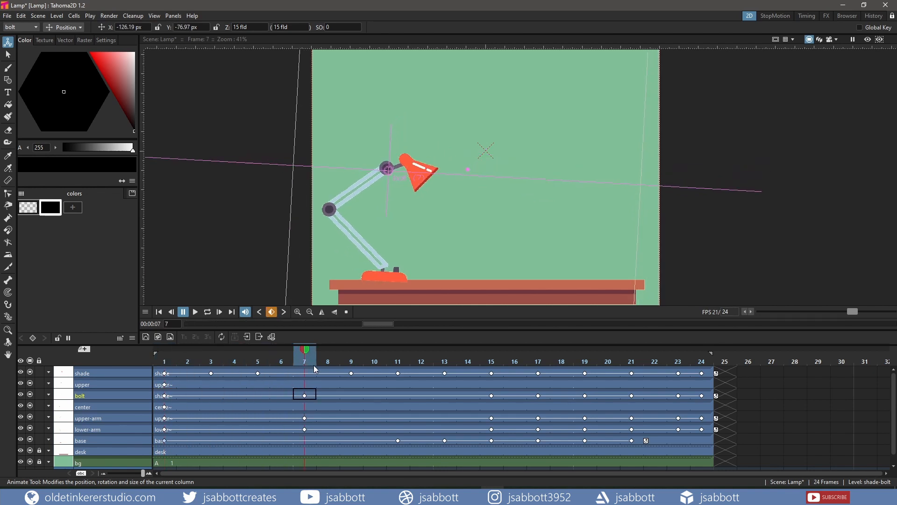
left_click(304, 440)
key("ctrl+v")
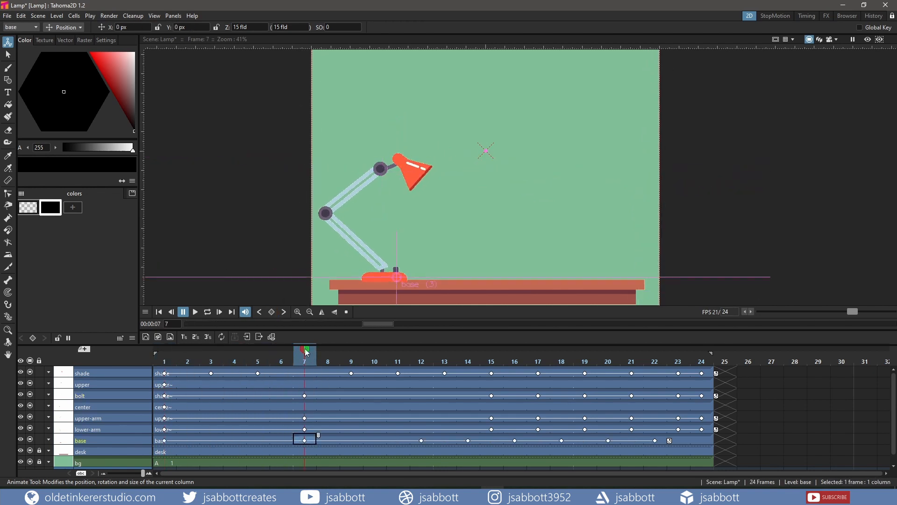
Try pasting a copy of the base's frame 12 keyframe at frame 13, and undo the paste.
left_click_drag(307, 353, 438, 354)
left_click(421, 440)
key("ctrl+c")
left_click(443, 442)
key("ctrl+v")
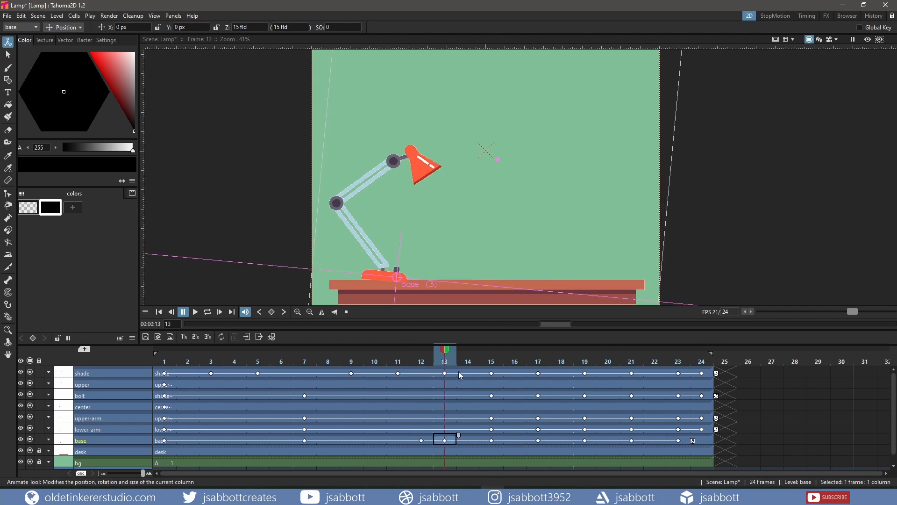
left_click(171, 312)
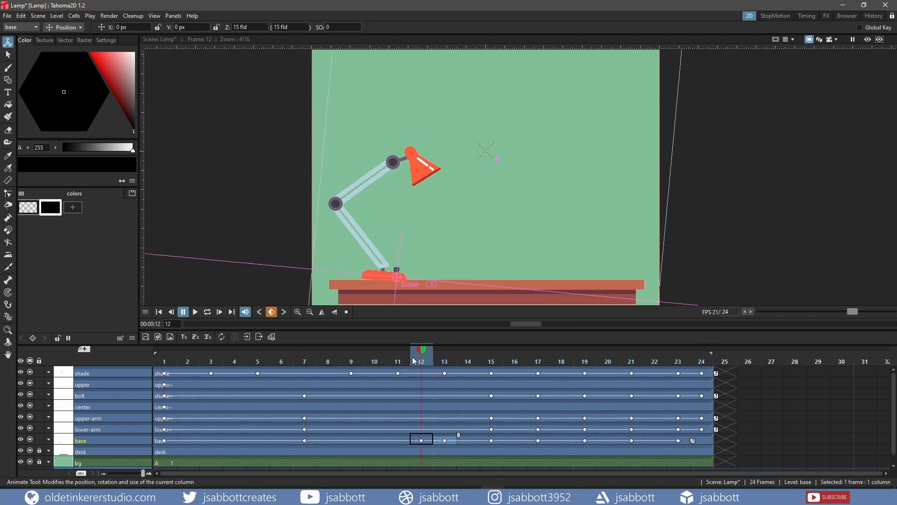
key("ctrl+z")
Play the animation through once more and save the Lamp scene.
left_click(191, 355)
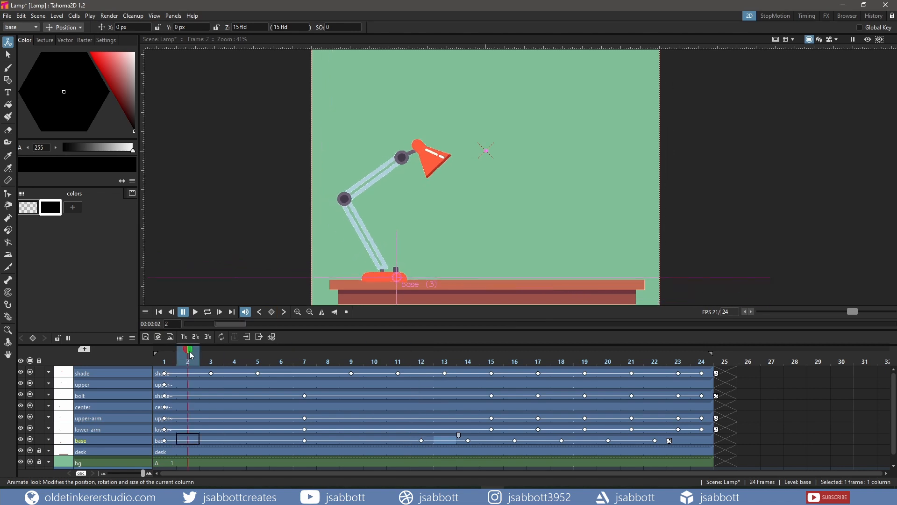
left_click(195, 313)
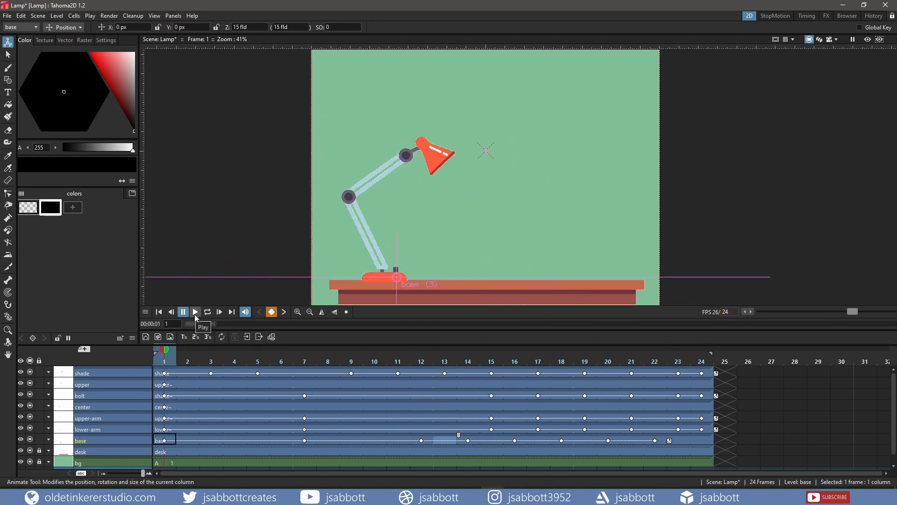
key("ctrl+s")
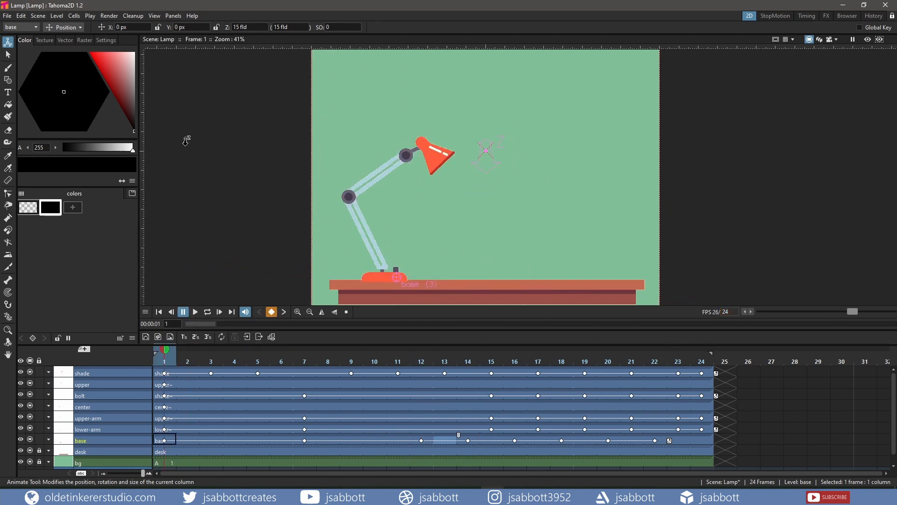
Set the output format to mp4 and render the Lamp animation, frames 1 to 24, into the outputs folder.
left_click(110, 17)
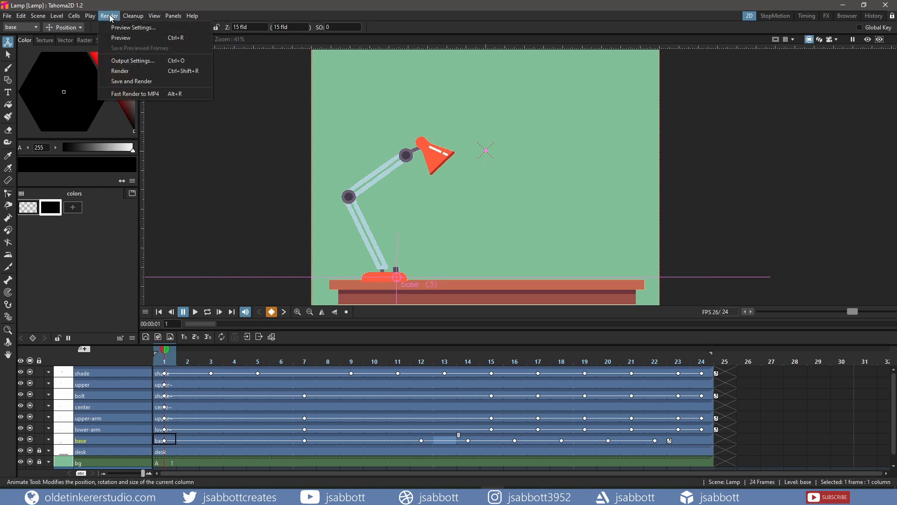
left_click(133, 61)
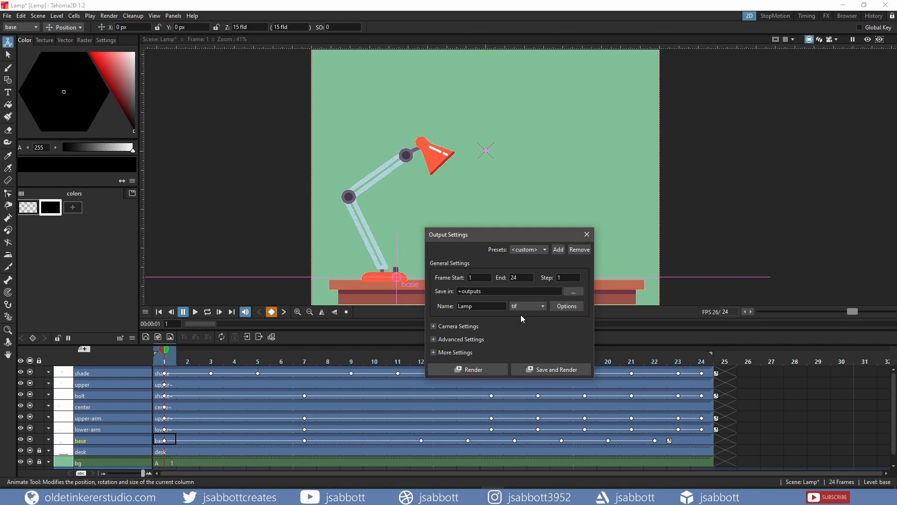
left_click(528, 306)
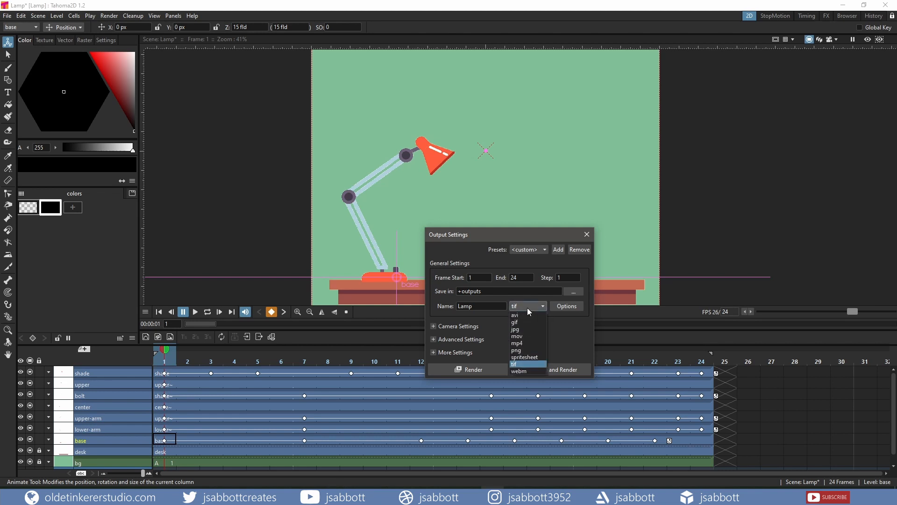
left_click(526, 343)
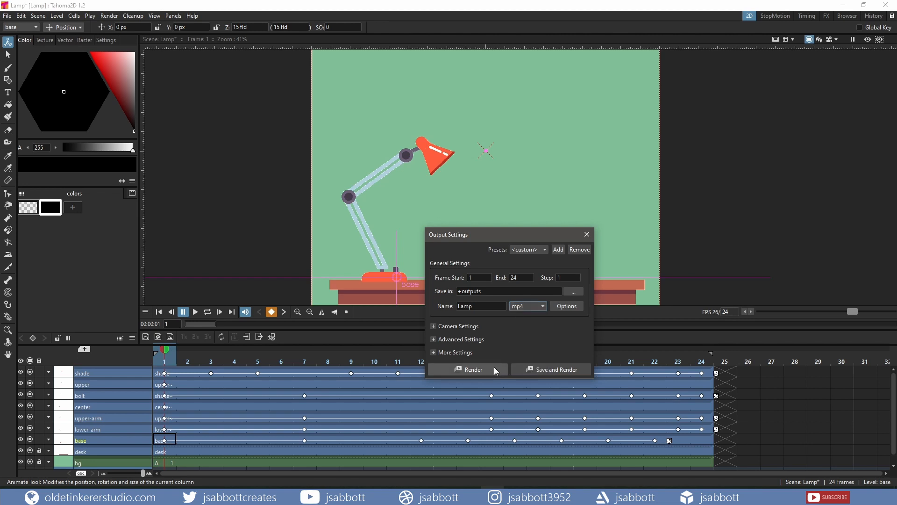
left_click(495, 368)
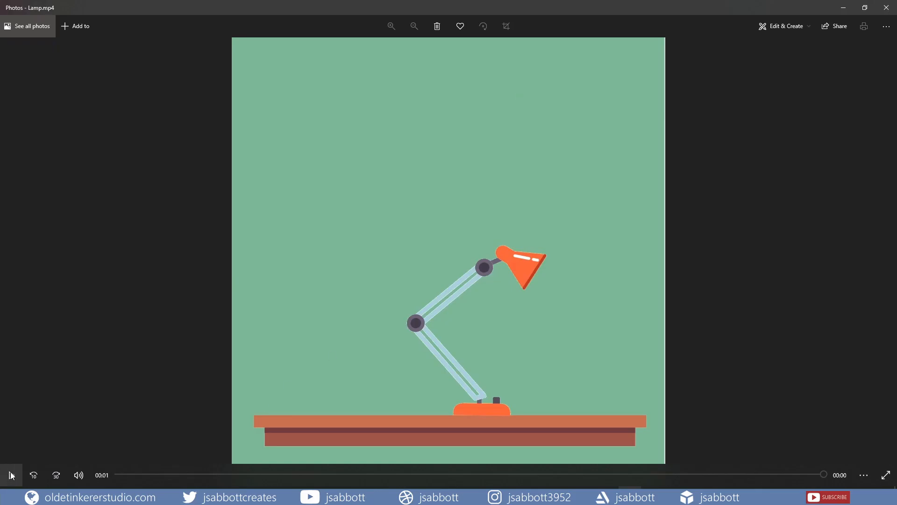
Replay the rendered Lamp.mp4 in the Photos video player to review the hop animation.
left_click(12, 476)
left_click(12, 476)
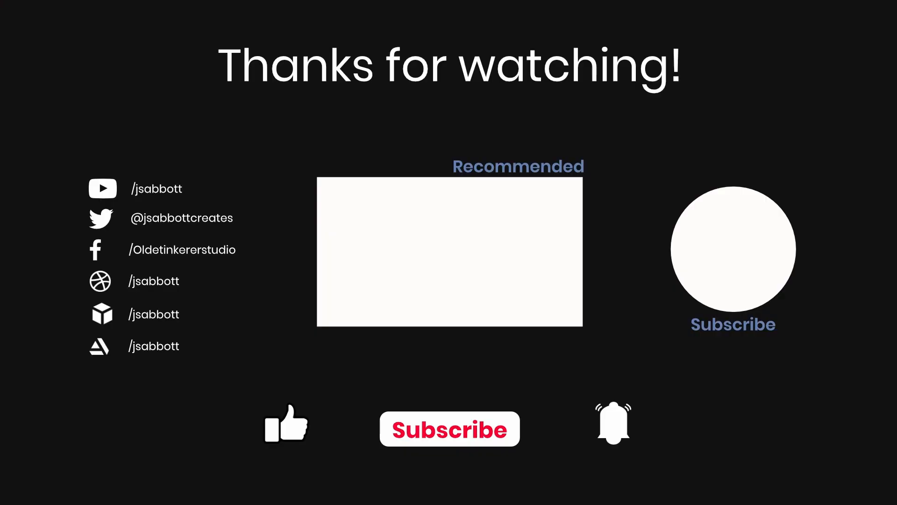